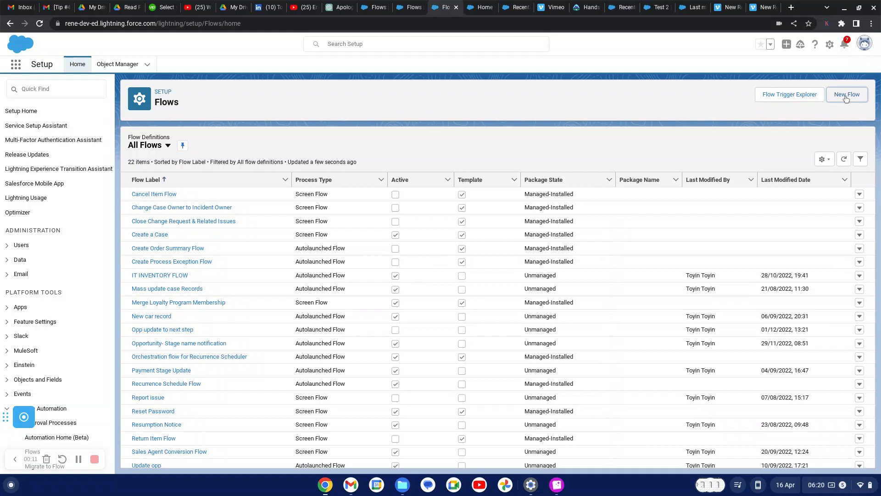
Create a new Screen Flow from the Flows page
click(842, 98)
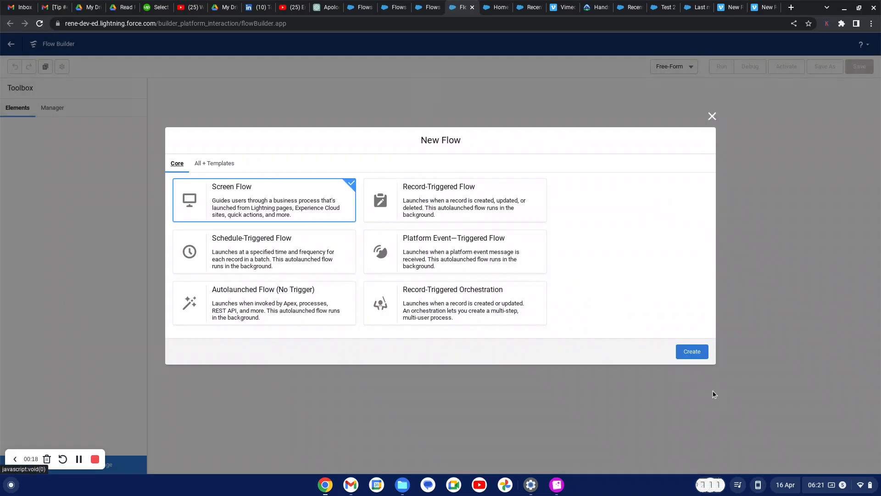
click(702, 355)
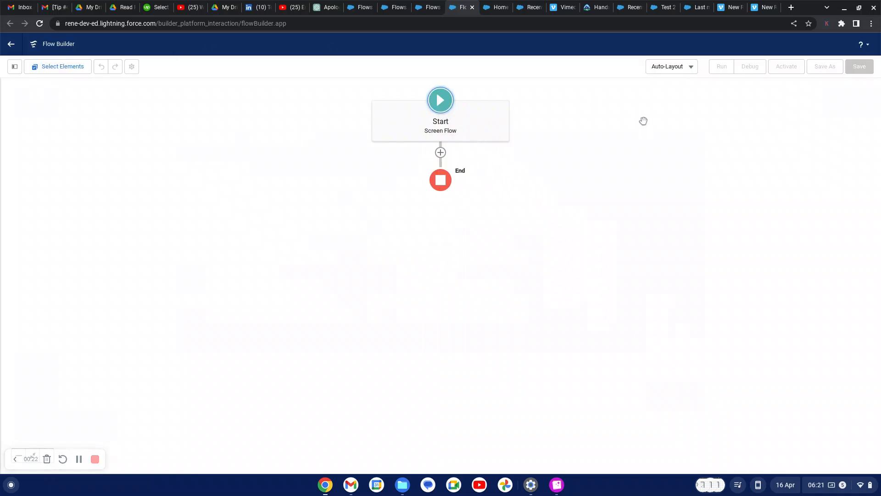
Switch the canvas to Free-Form layout and drop a Screen element onto it
click(693, 72)
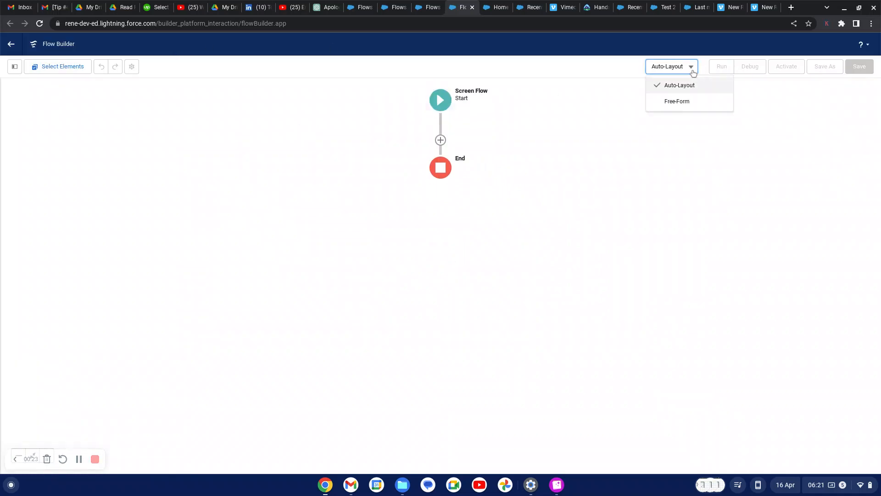
click(683, 104)
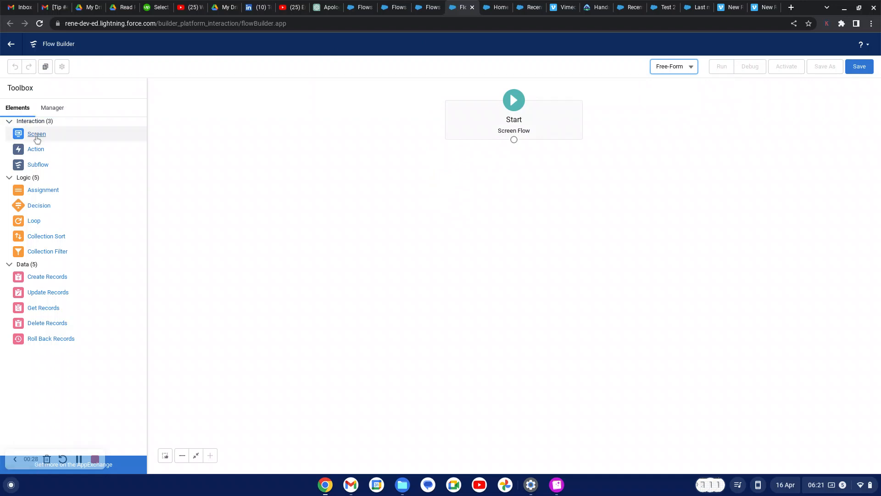
drag(37, 139, 380, 177)
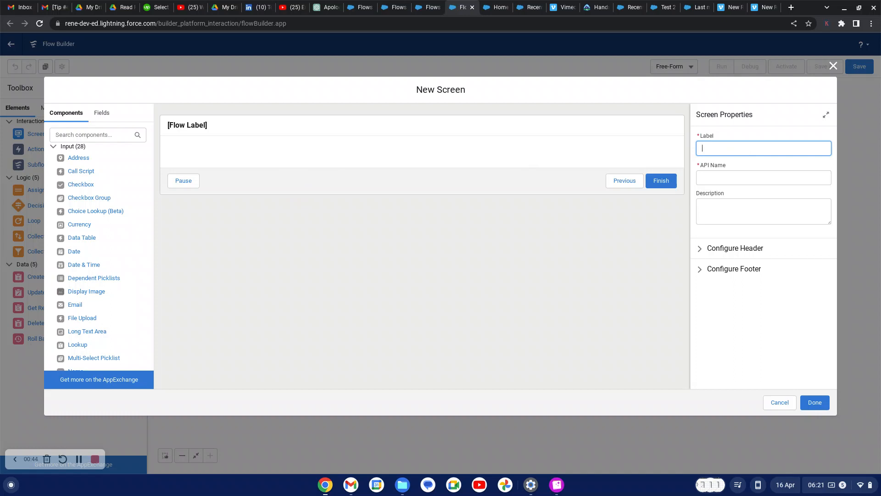
Label the screen 'Enter timesheet detail' and begin typing its description
text(Enter timesheet detail)
click(733, 220)
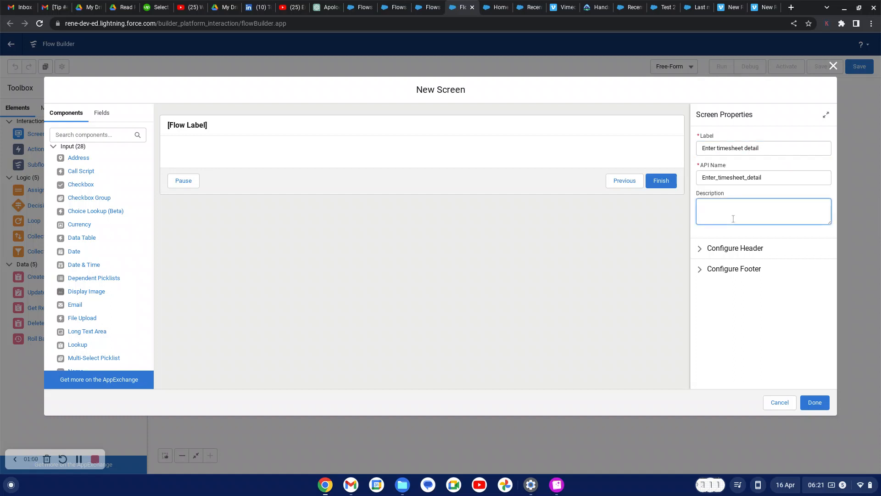
text(E)
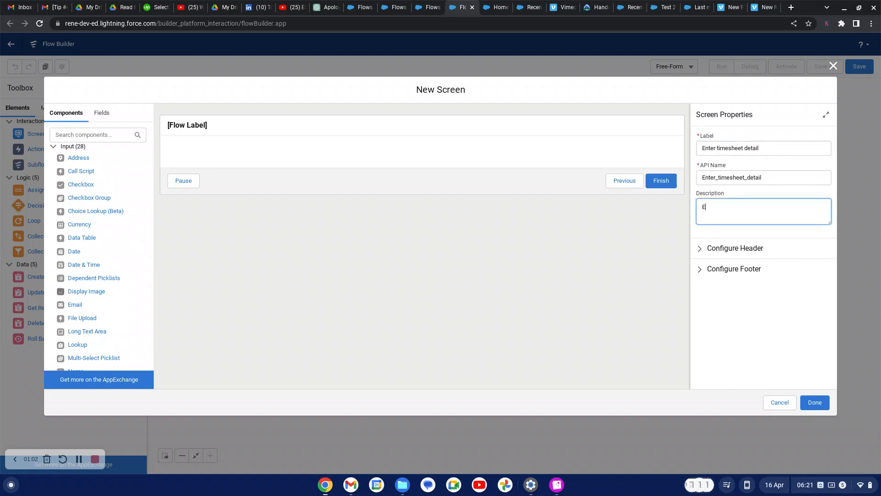
text(nt)
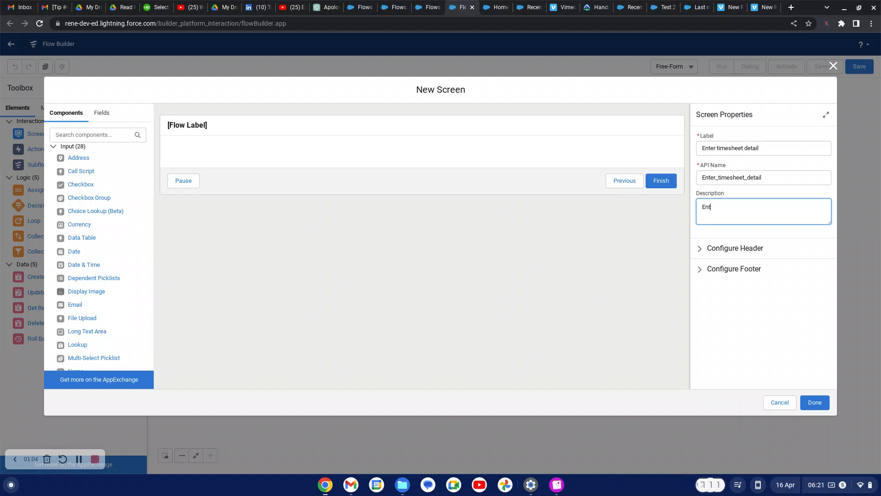
text(er times)
text(heet )
text(d)
Finish the screen description as 'Enter timesheet screen flow', dismissing the notification overlays
key(super+c)
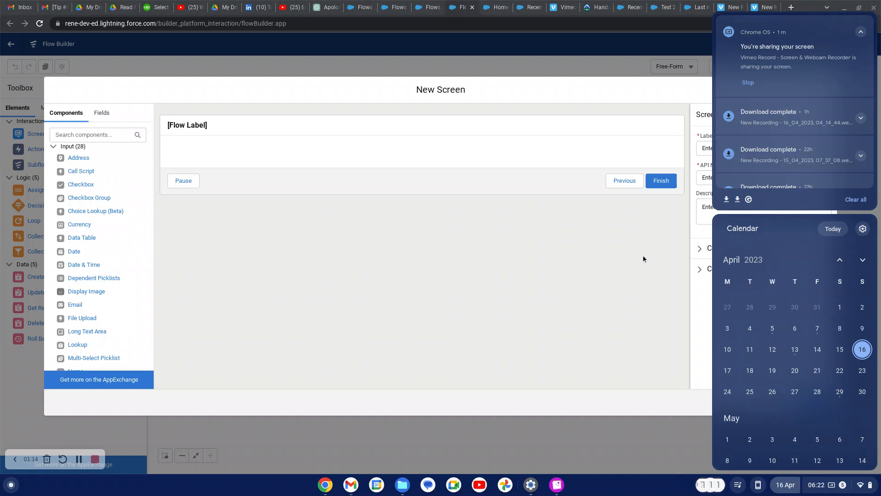
click(643, 255)
click(754, 212)
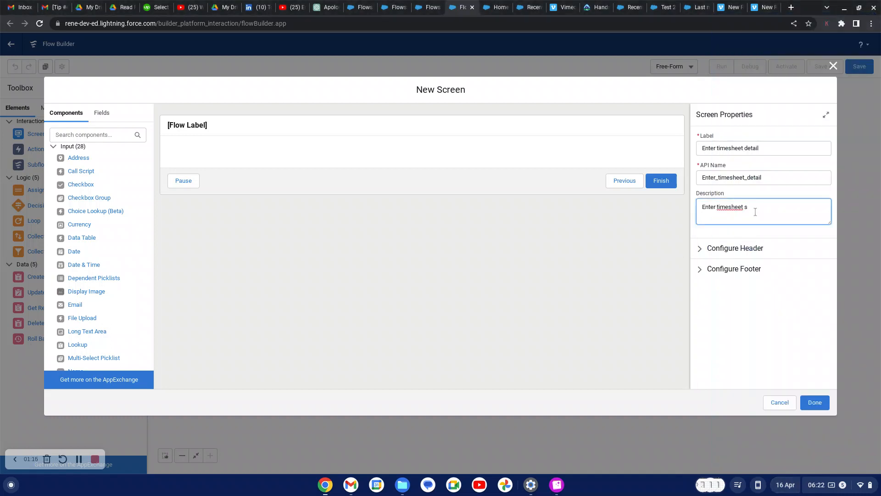
key(super+c)
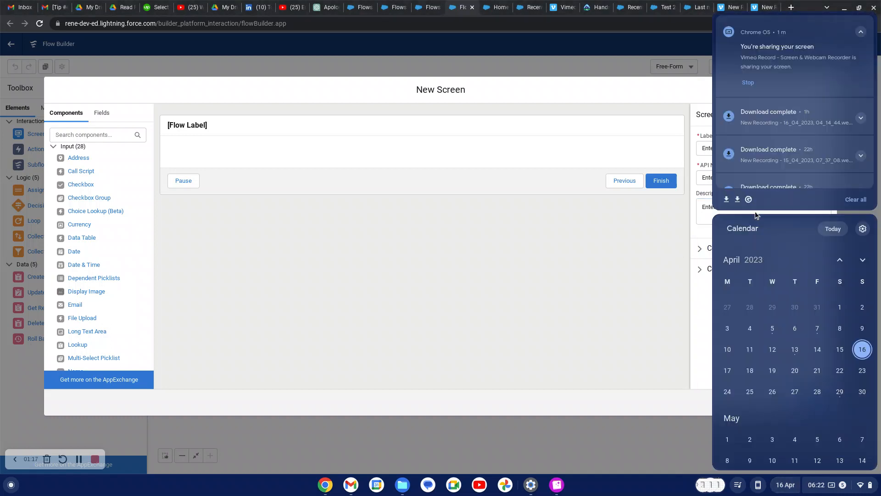
click(642, 274)
click(761, 207)
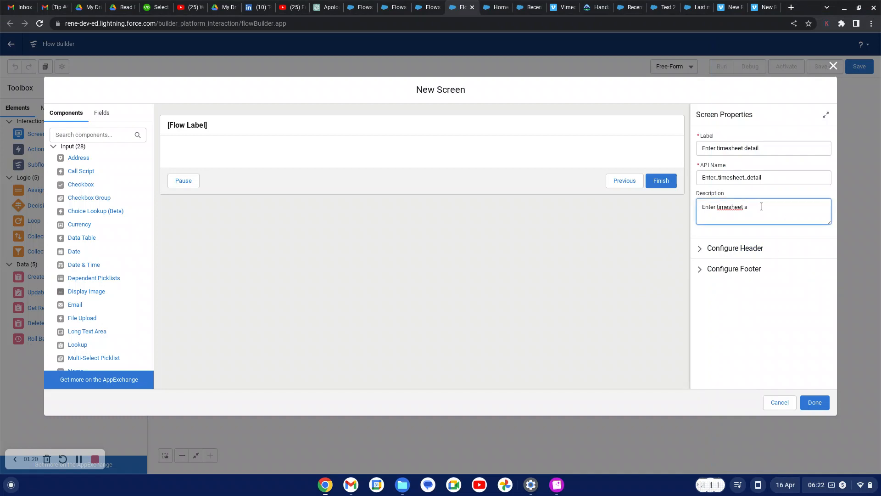
key(super+c)
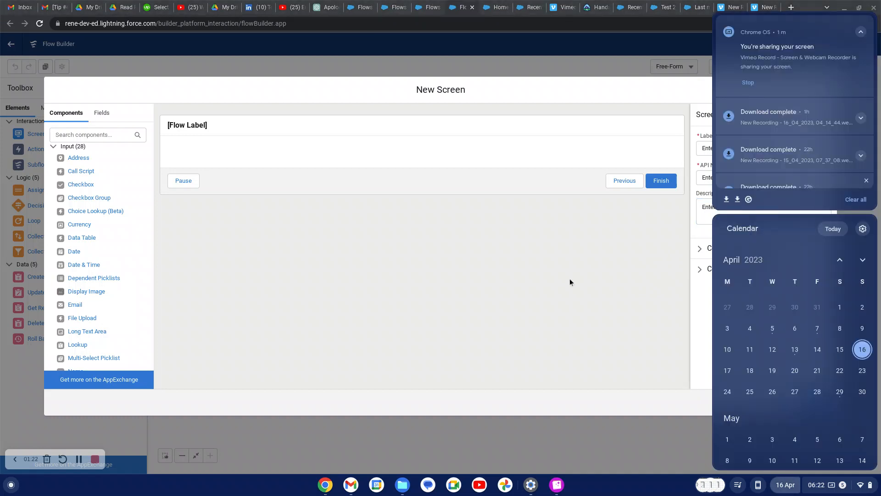
click(79, 464)
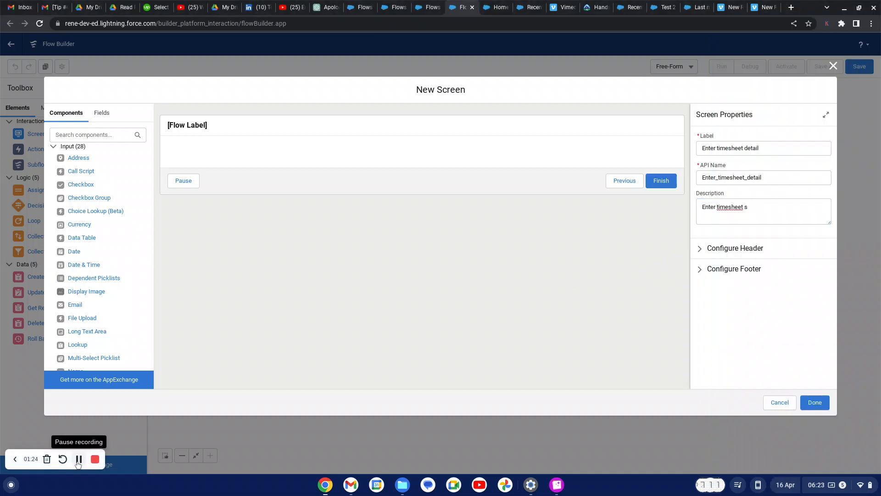
click(757, 205)
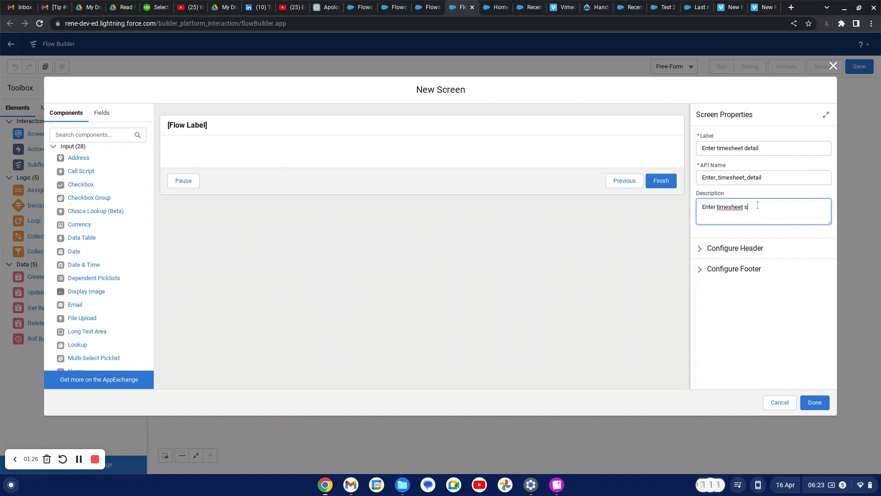
text(creen)
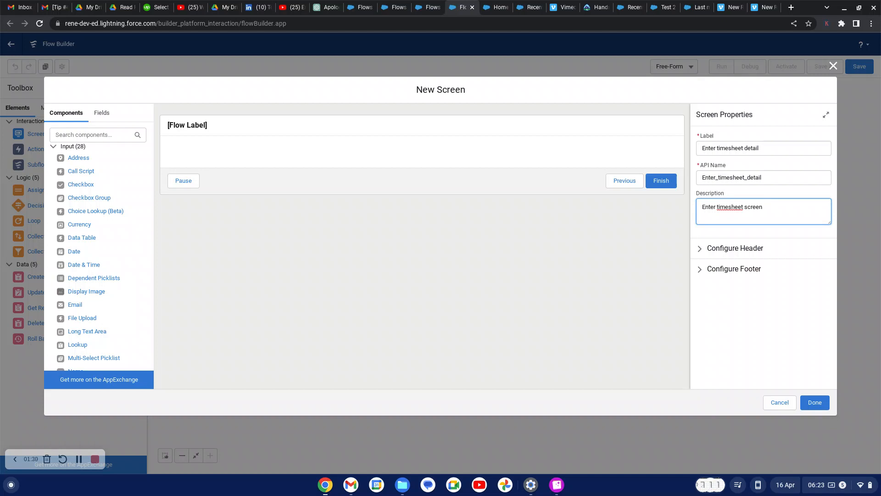
text( flow)
click(578, 258)
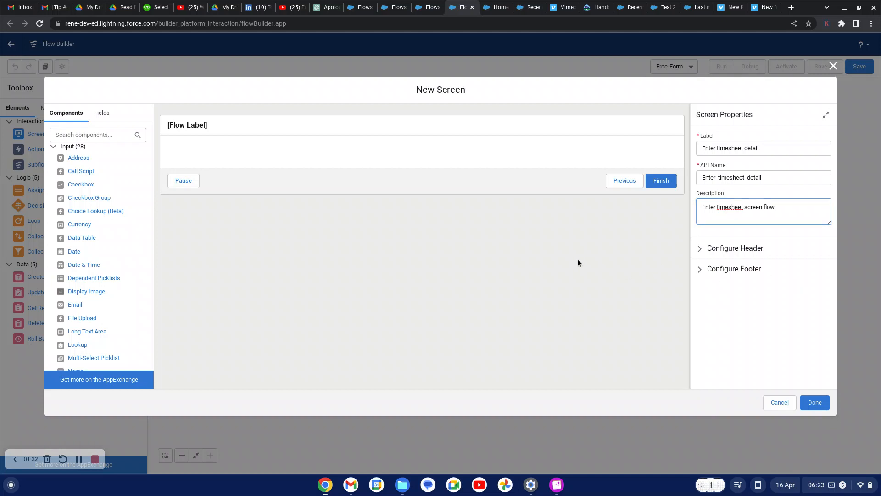
click(81, 133)
Add a required Text input labelled 'task description' to the screen
text(te)
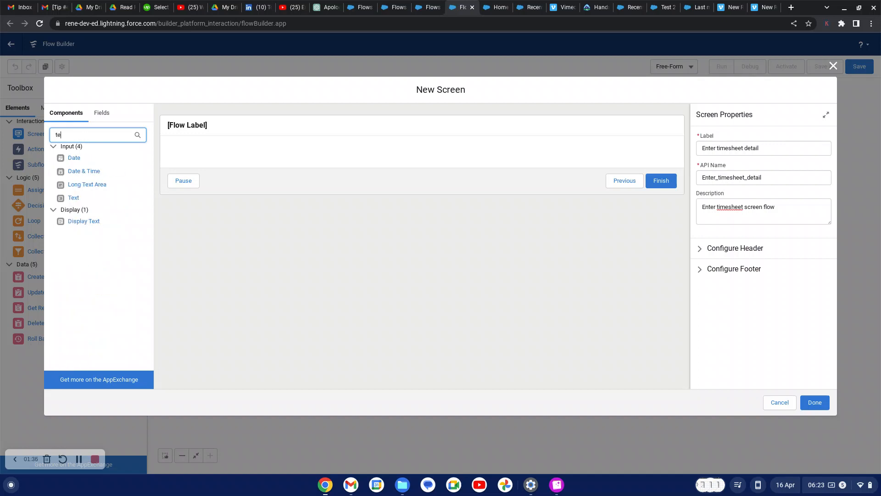
text(st)
key(BackSpace)
key(BackSpace)
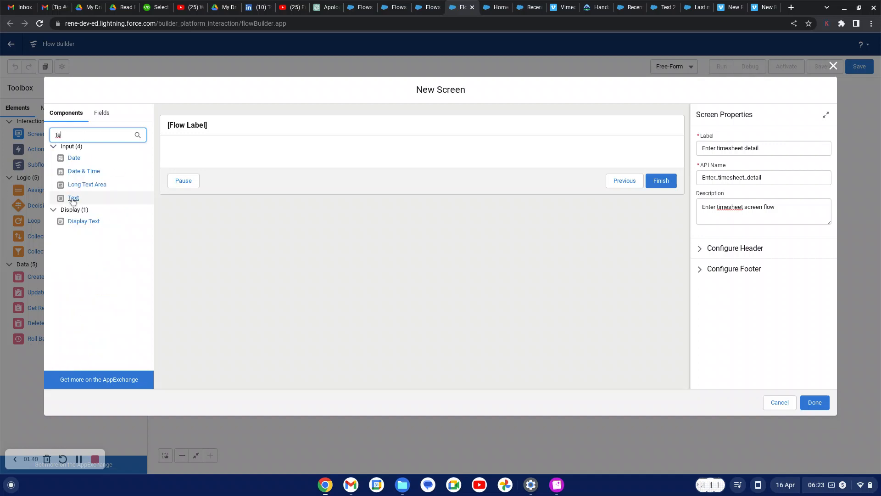
drag(70, 198, 266, 158)
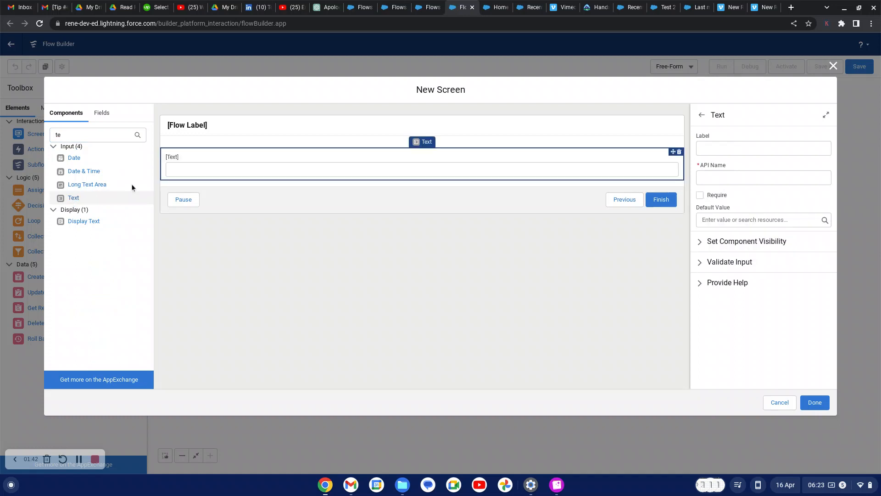
click(720, 151)
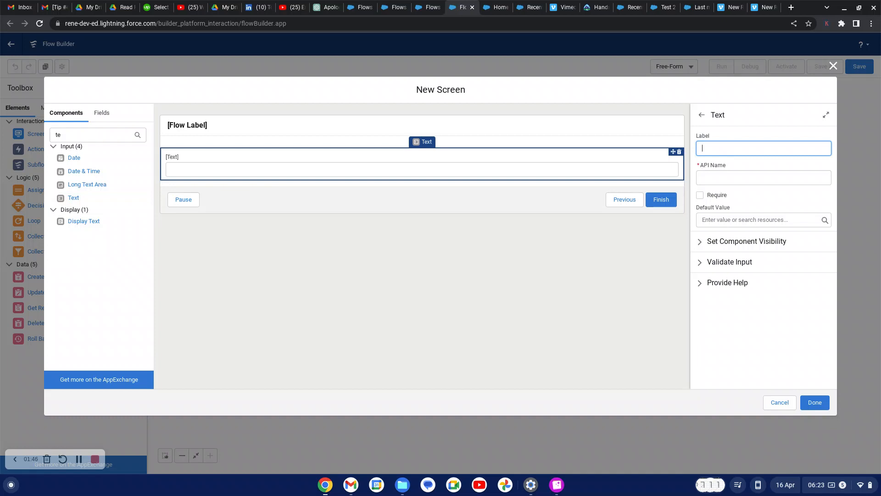
text(task description)
click(753, 194)
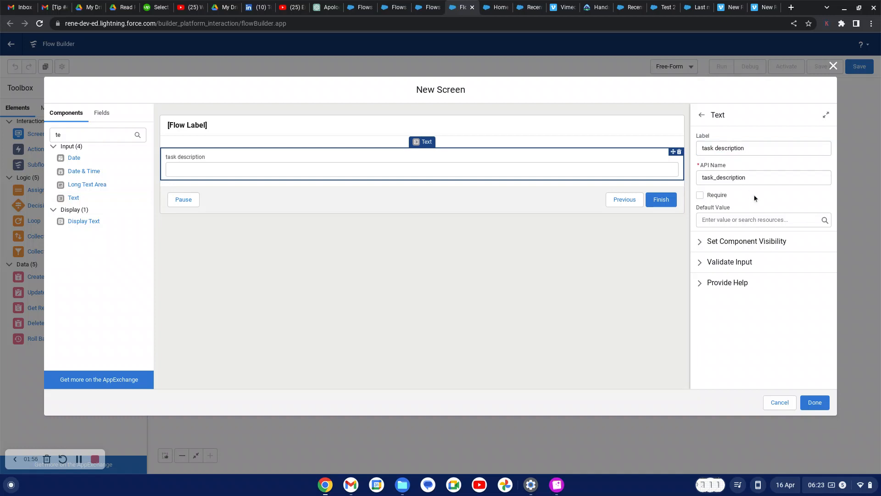
click(700, 195)
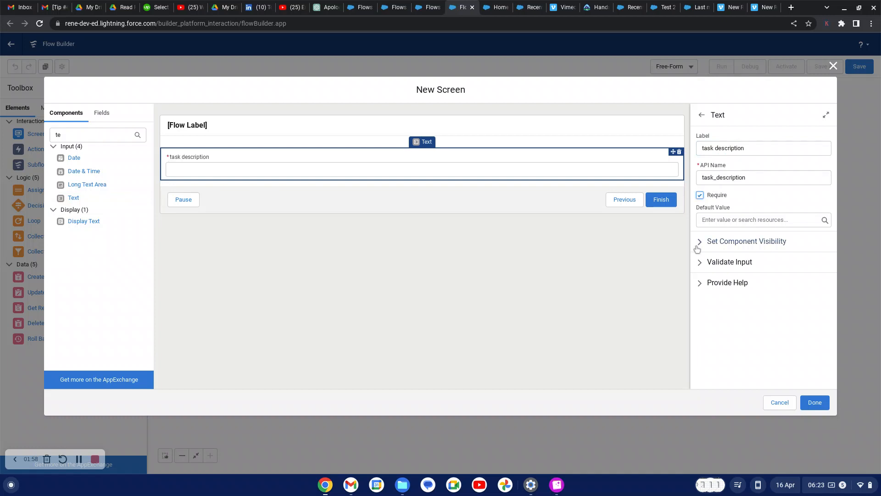
click(84, 135)
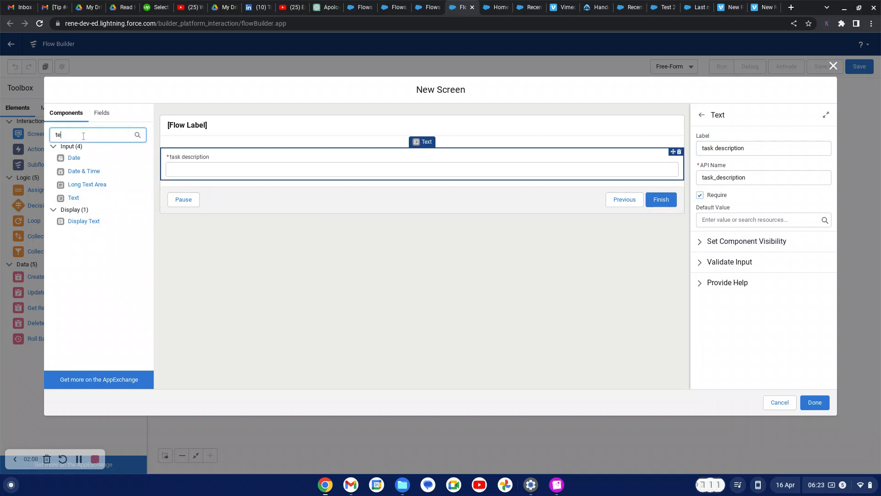
key(BackSpace)
key(BackSpace)
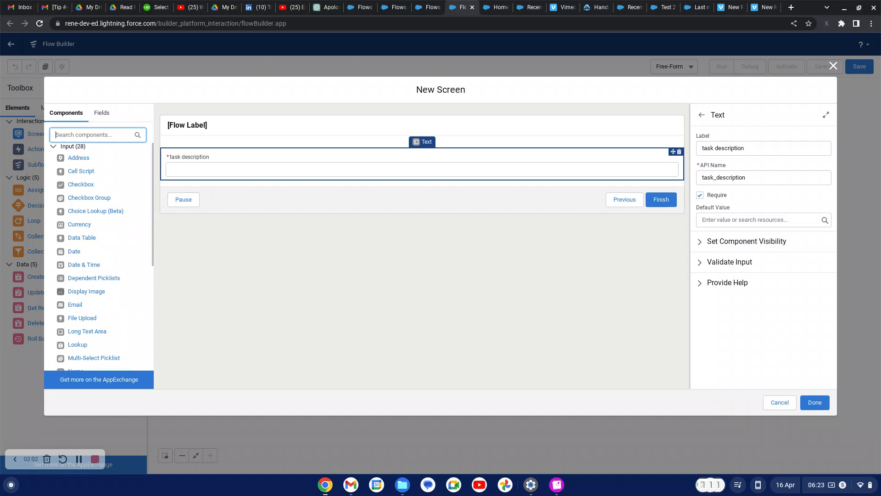
Add a required Date input labelled 'timesheet date' below task description
text(d)
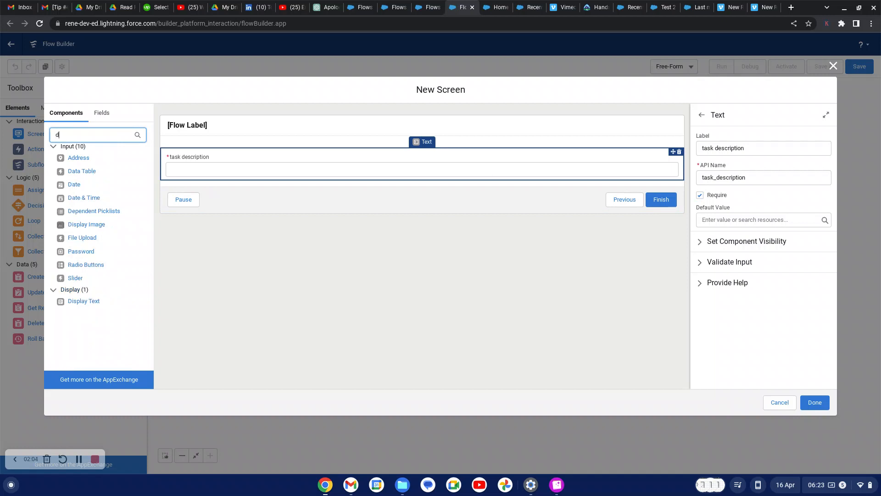
text(ate)
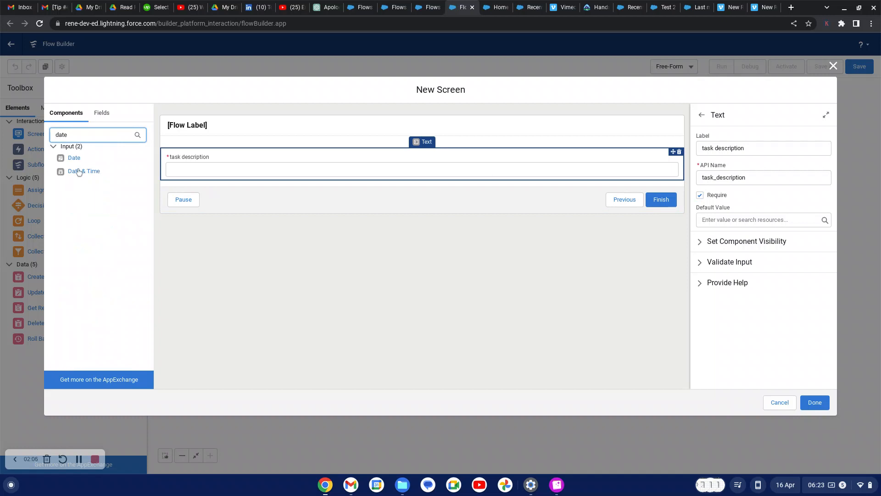
drag(76, 162, 241, 183)
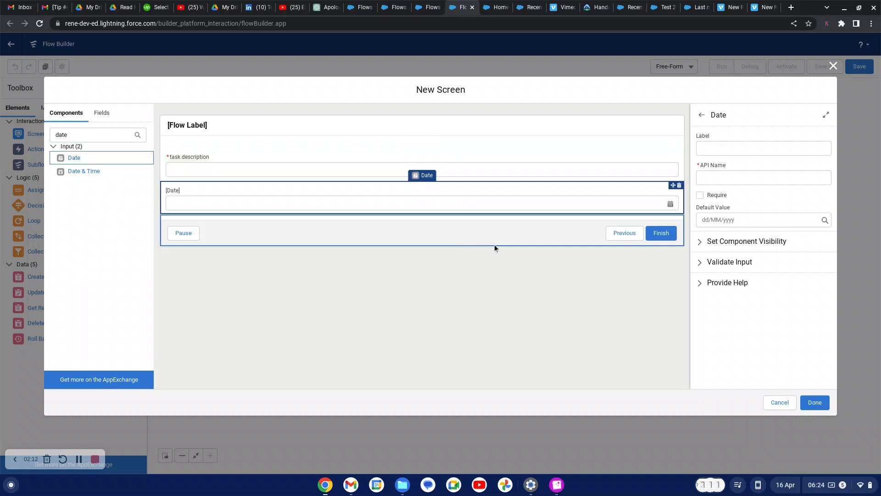
click(709, 148)
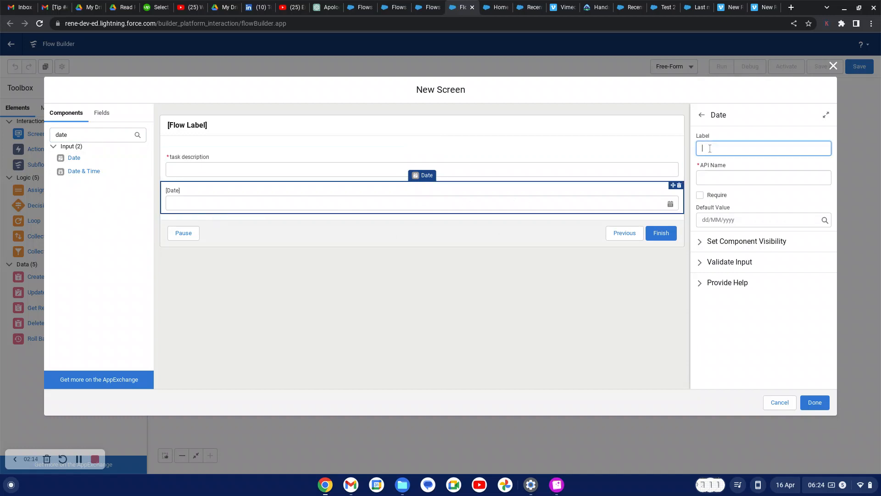
text(timesheet date)
click(699, 196)
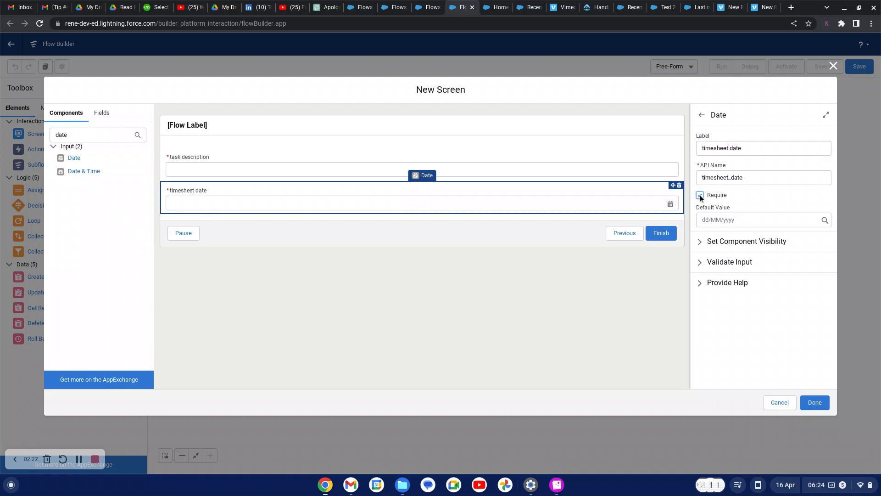
click(118, 137)
key(BackSpace)
key(BackSpace)
key(BackSpace)
key(BackSpace)
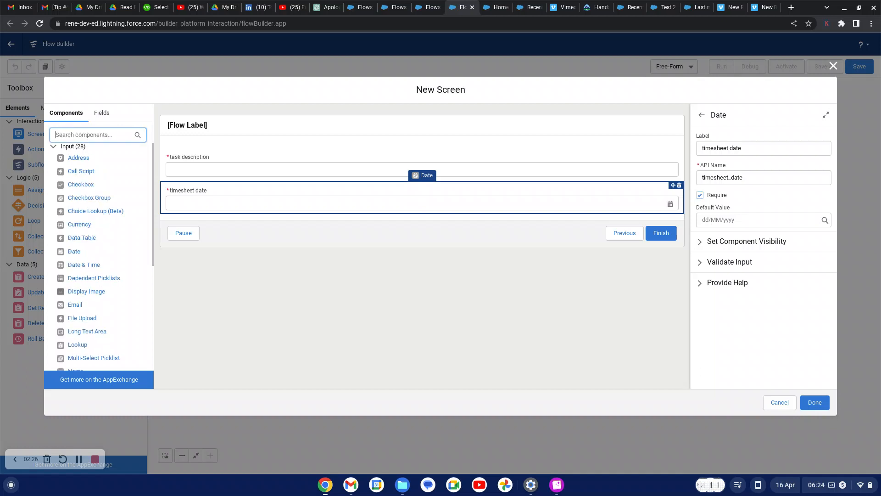
Add a required Number input labelled 'hours worked' below timesheet date and close the screen
text(nu)
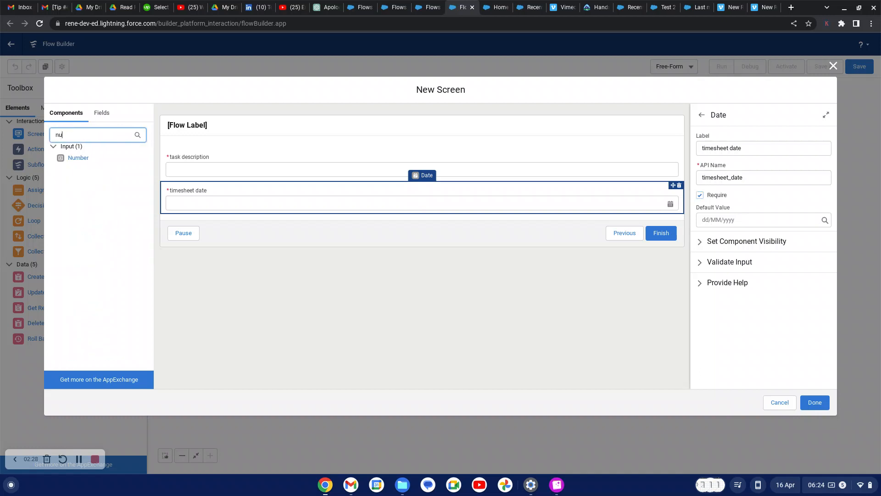
text(m)
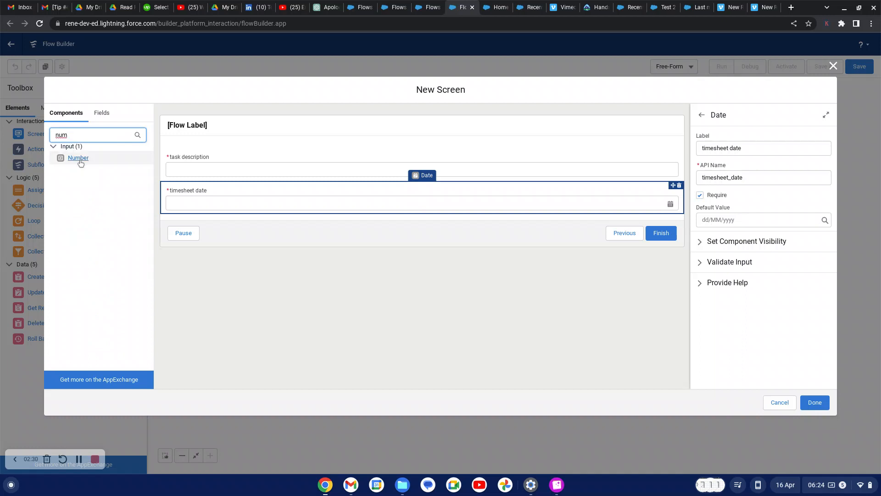
drag(78, 158, 231, 216)
click(713, 146)
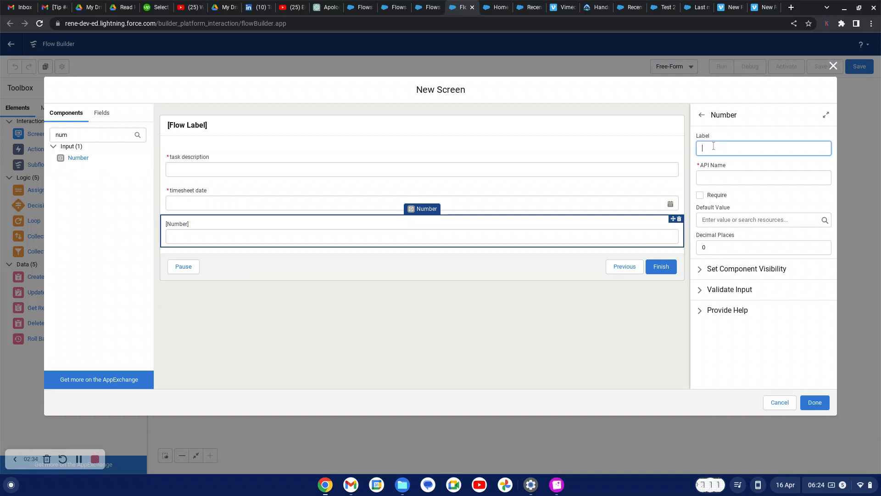
text(hours worked)
click(781, 194)
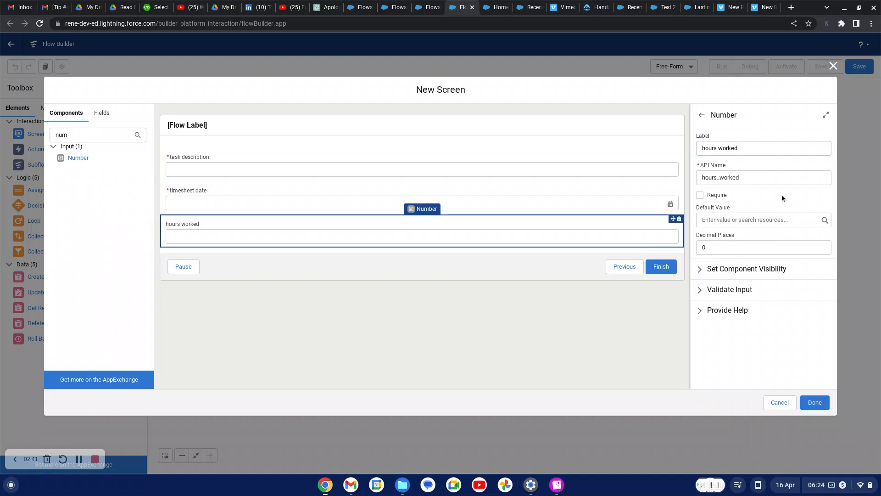
click(700, 195)
click(95, 136)
key(BackSpace)
key(BackSpace)
key(BackSpace)
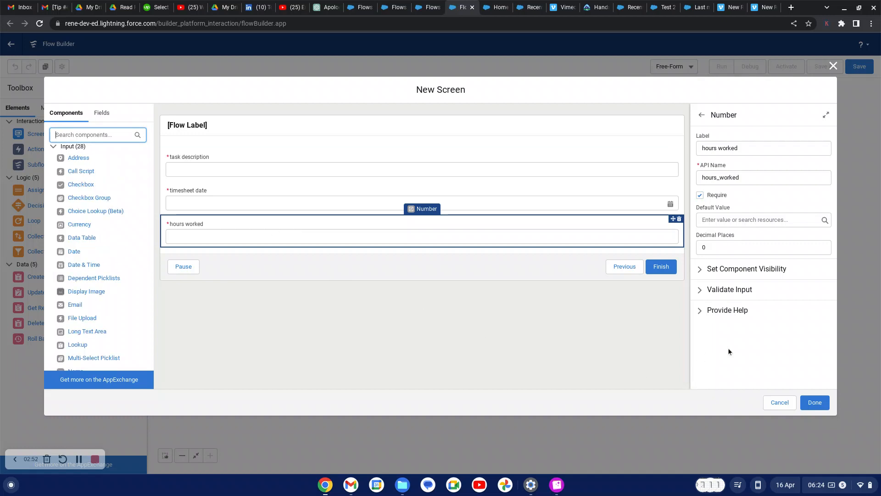
click(816, 406)
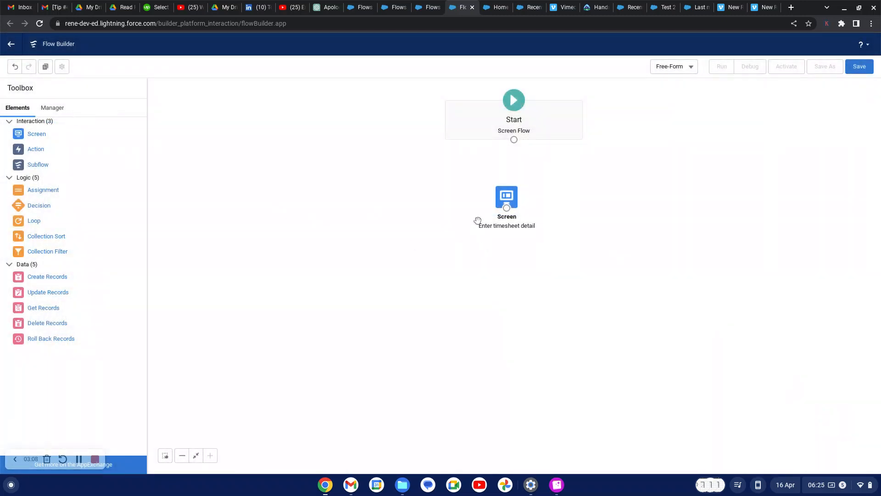
Move the timesheet screen closer to Start and show the flow's resources
click(509, 189)
drag(509, 189, 510, 171)
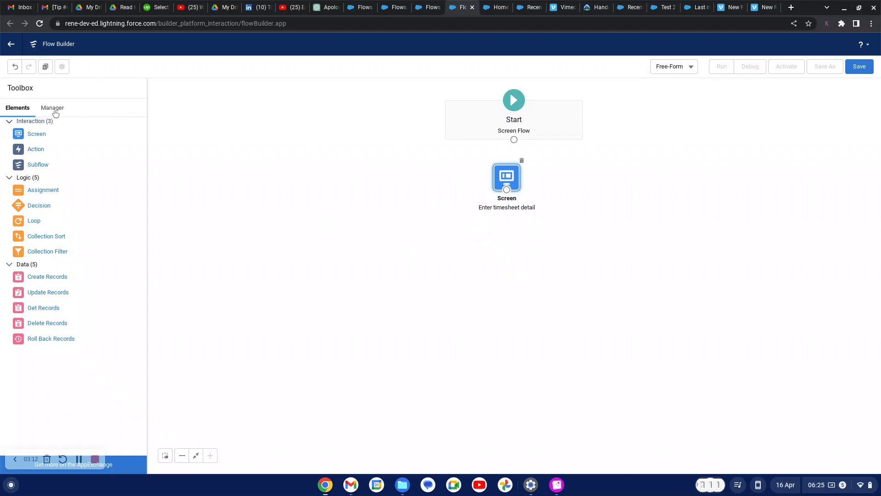
click(54, 111)
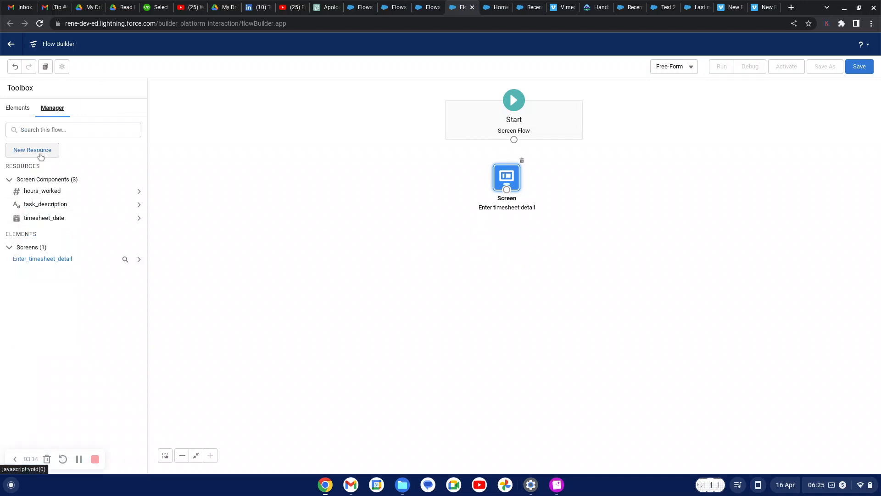
Create a Record Choice Set 'project' on the Project object, described 'list of projects in ongoing status'
click(41, 156)
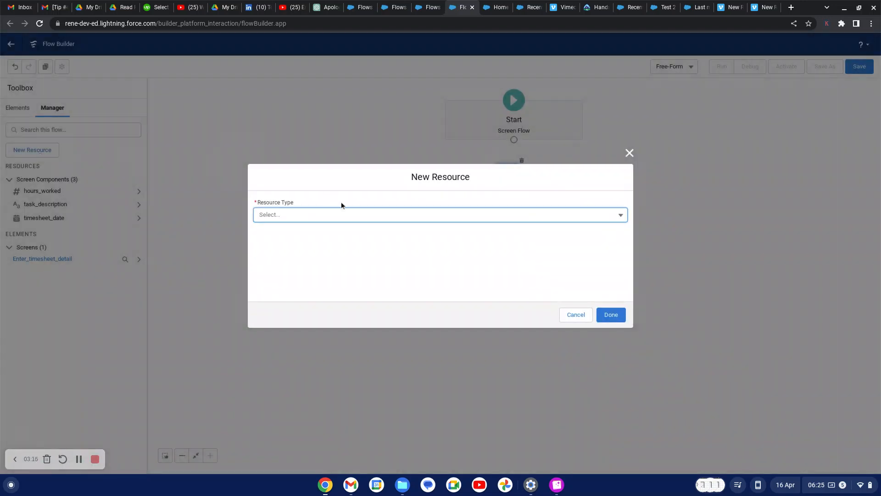
click(402, 219)
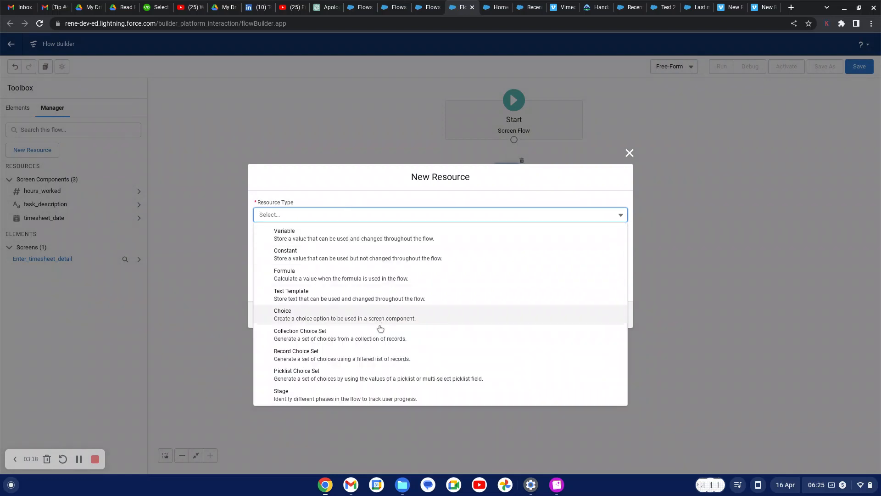
click(356, 363)
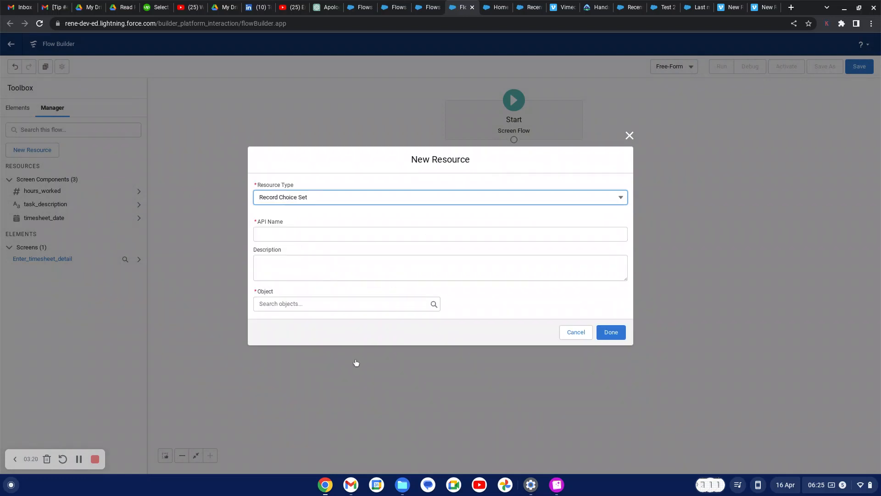
click(294, 234)
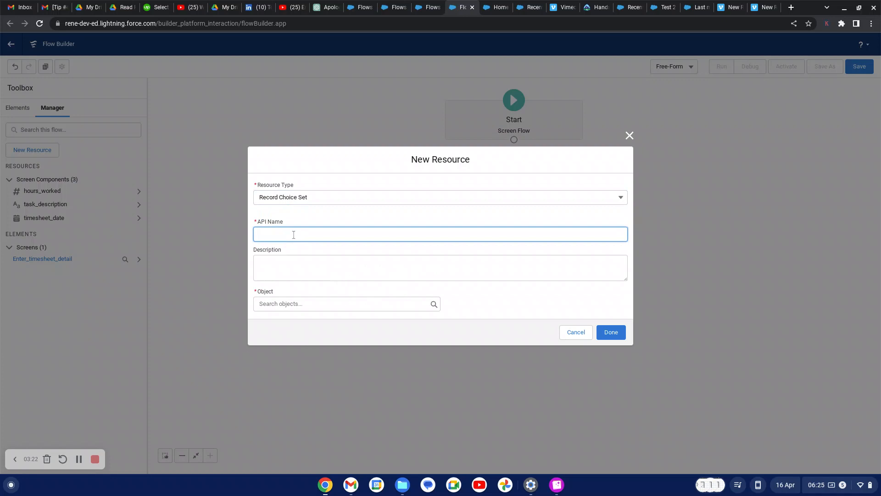
text(project)
click(277, 273)
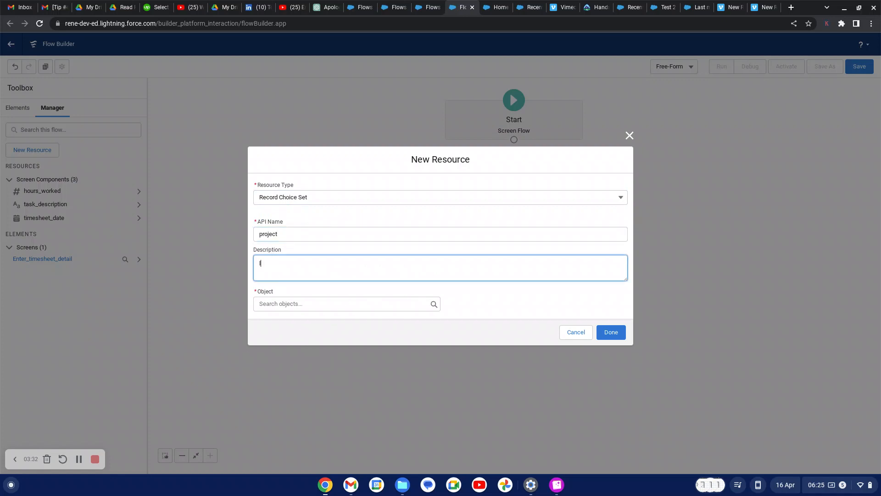
text(st of projects in ongoing status)
click(278, 302)
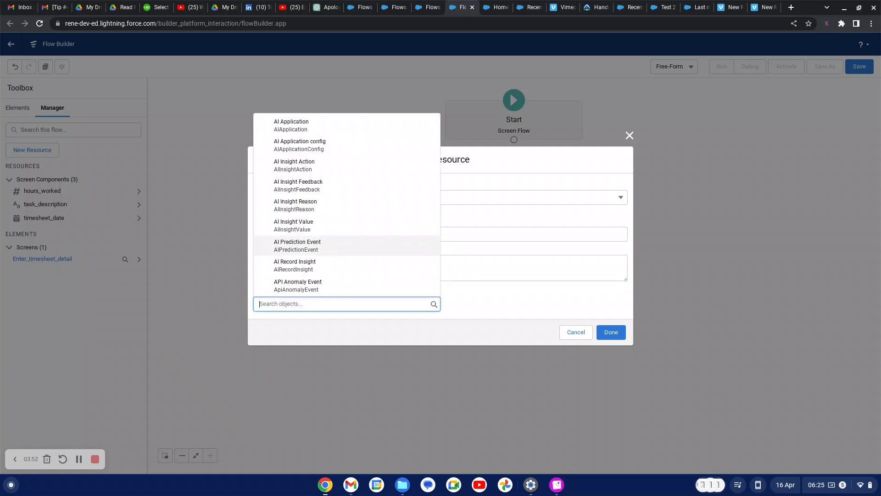
text(pro)
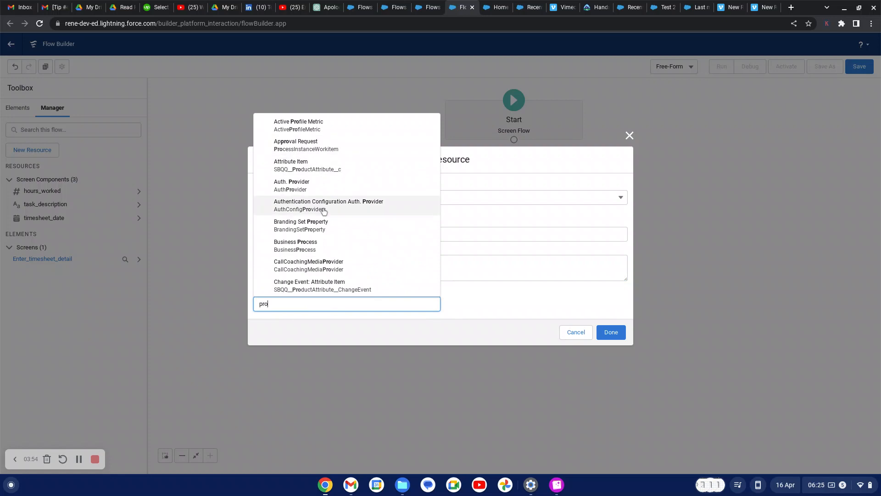
text(je)
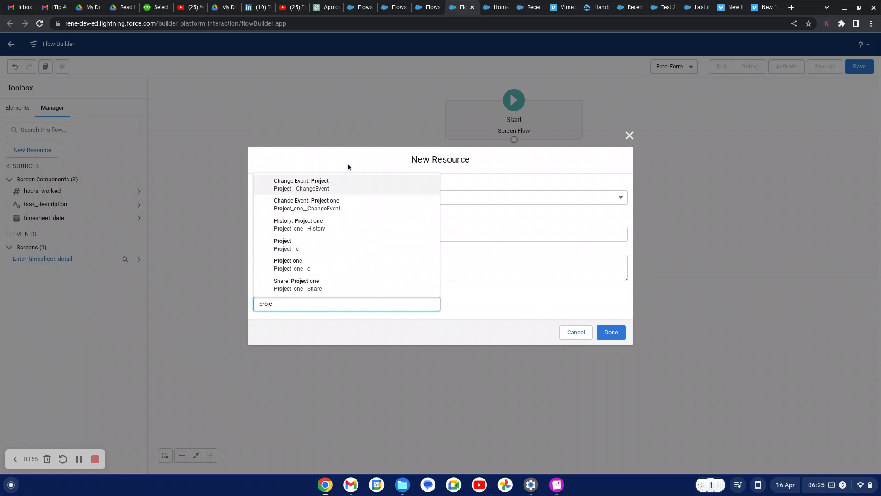
click(305, 247)
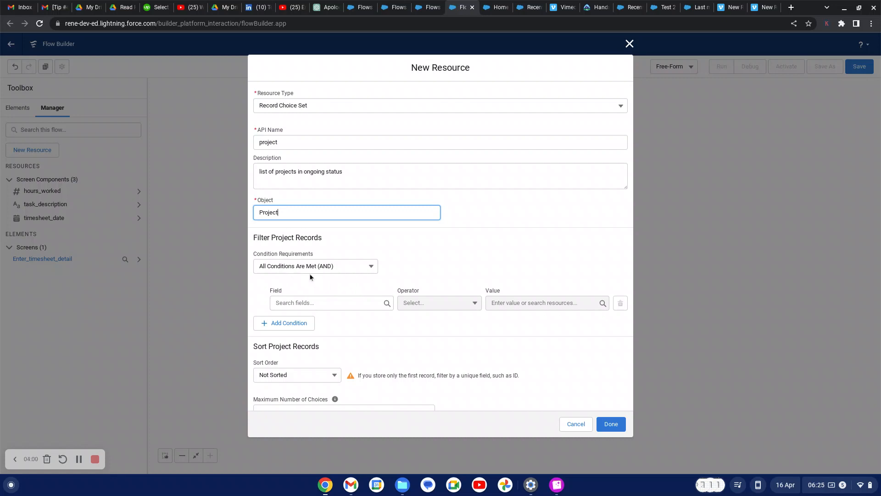
Filter the project choices to Project_Status__c Equals Ongoing
click(303, 303)
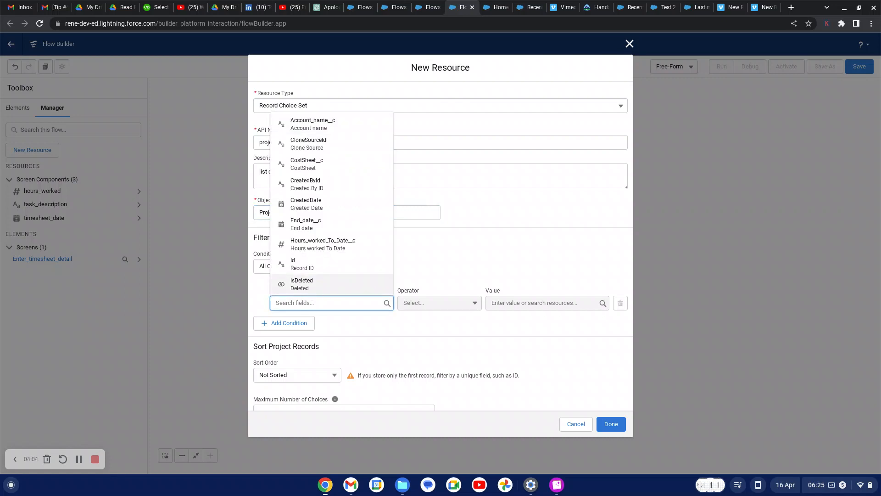
text(sta)
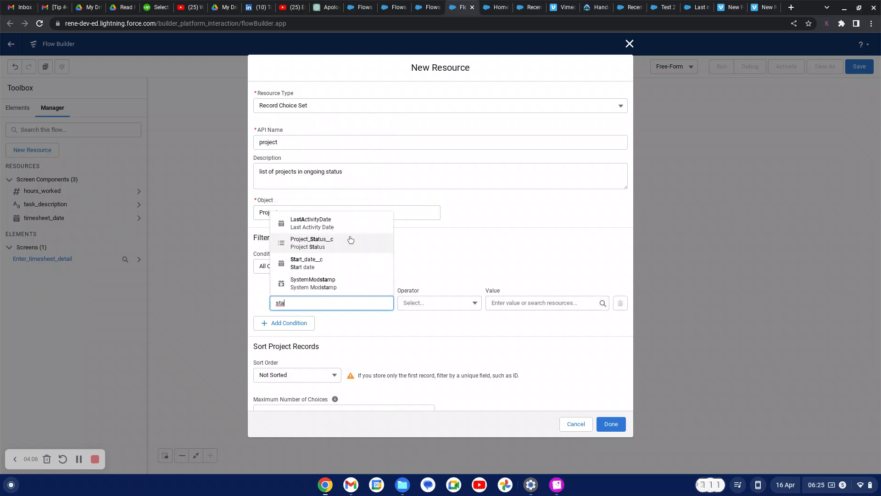
click(323, 248)
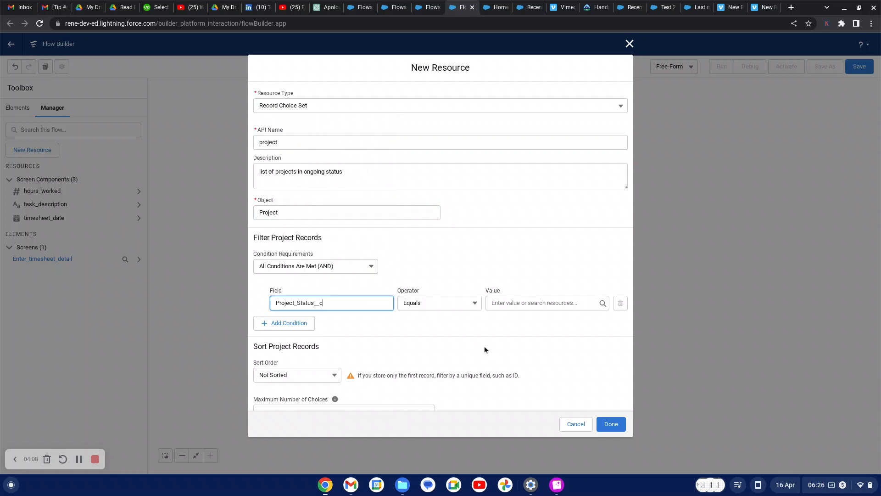
click(514, 304)
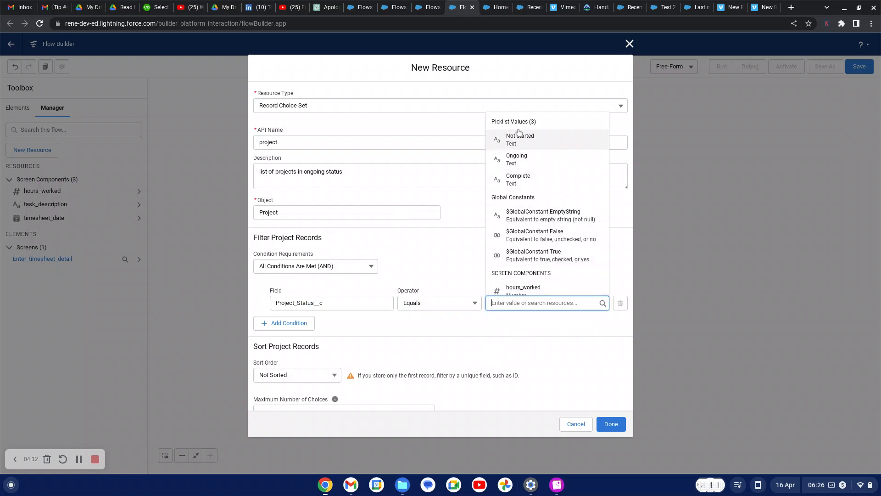
click(525, 163)
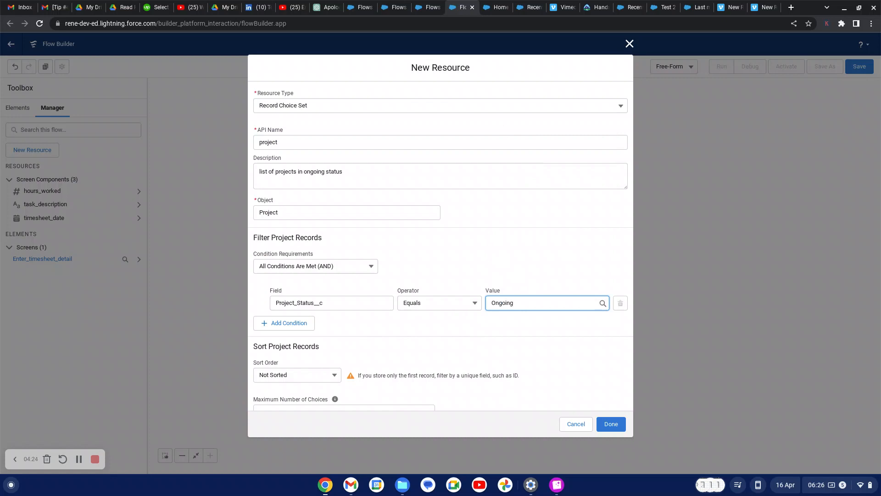
Sort the project choices ascending by Name
click(335, 375)
click(285, 392)
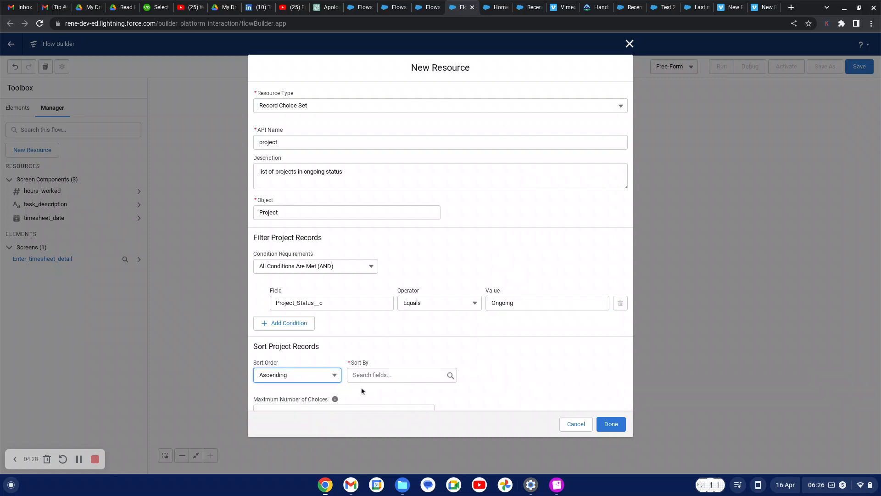
click(382, 375)
text(n)
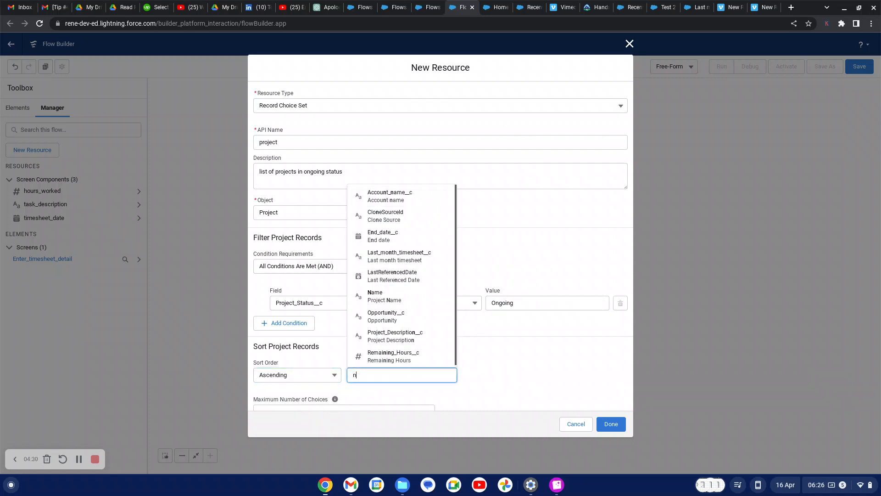
text(ame)
click(419, 356)
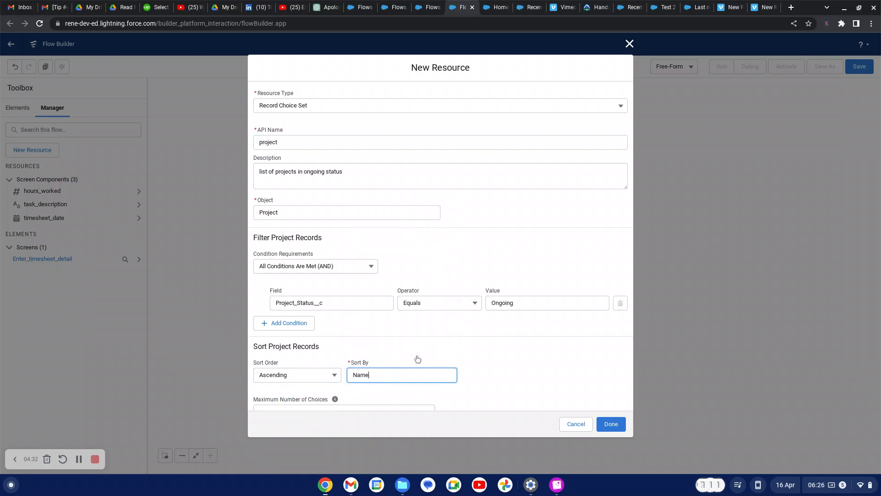
Give the project choices Name labels, Text data type and Id as value
scroll(418, 359, down, 5)
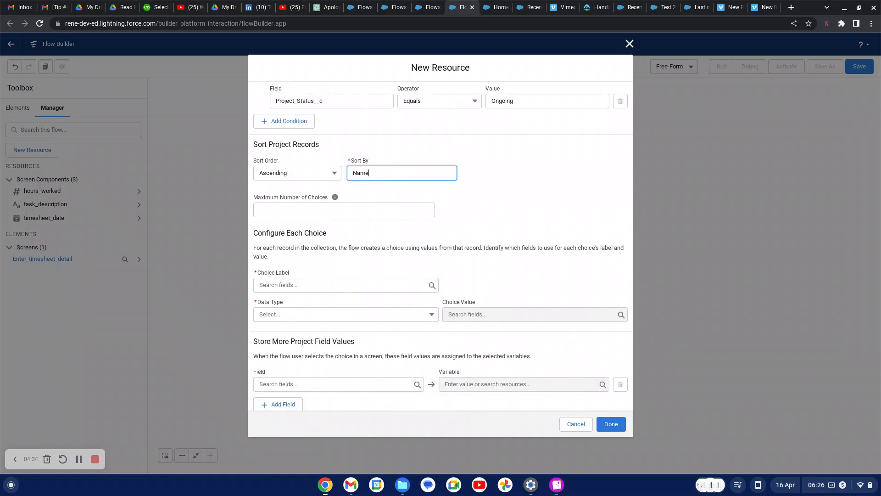
click(306, 284)
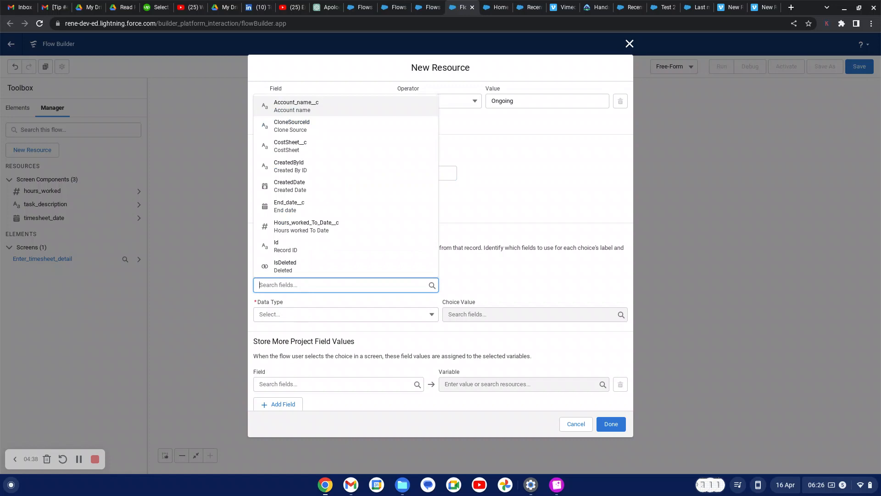
text(na)
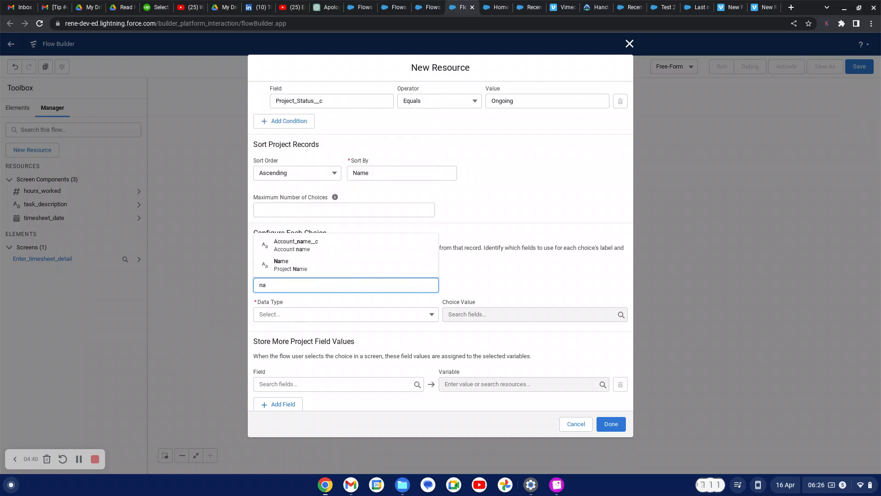
click(282, 264)
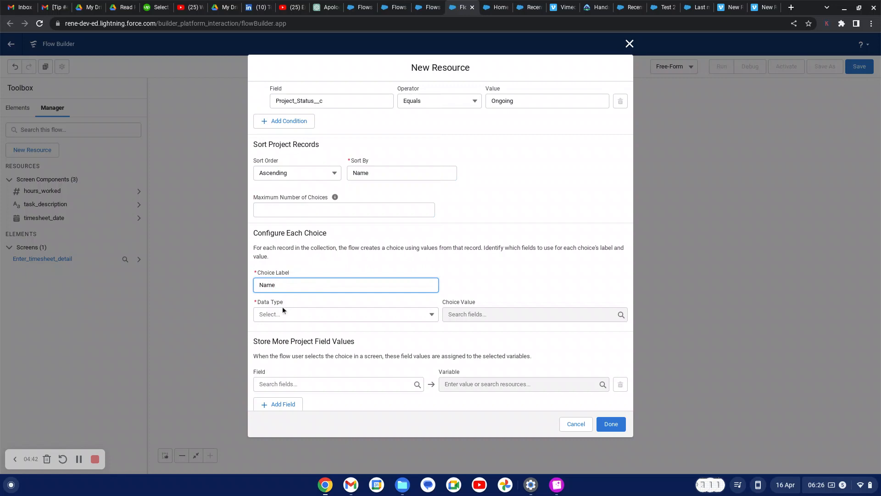
click(282, 318)
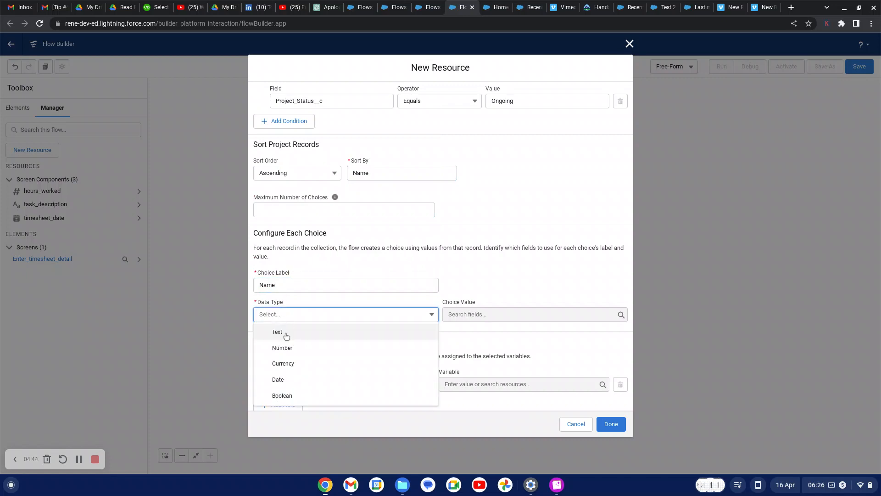
click(285, 335)
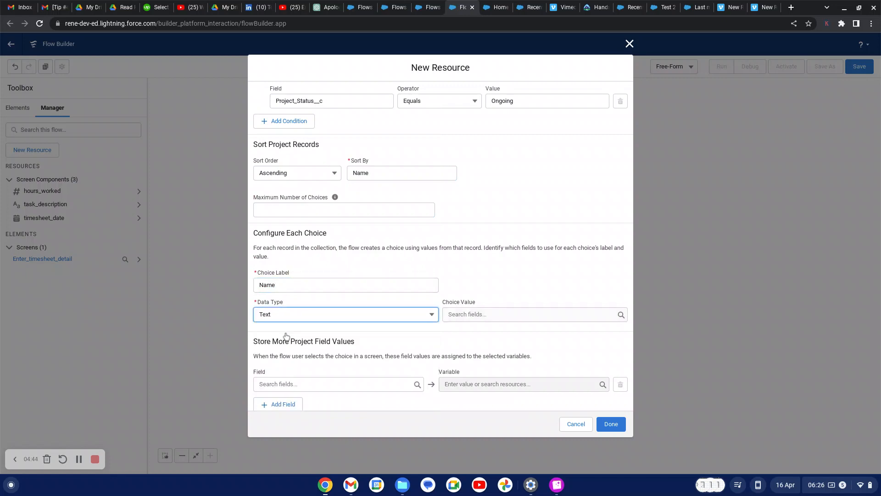
click(488, 316)
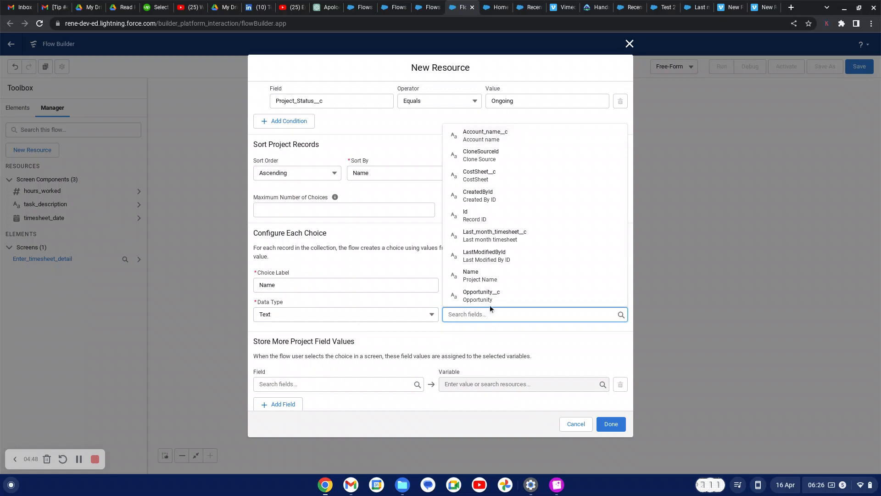
click(489, 216)
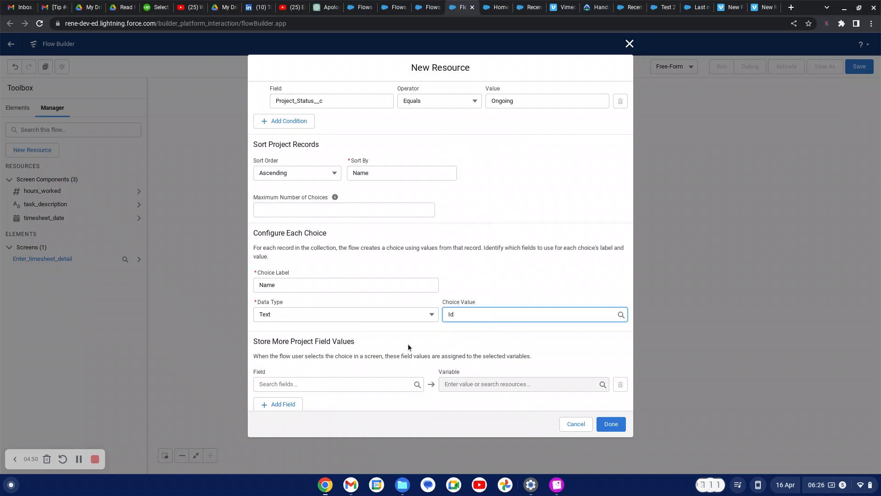
Store the project Id in {!$Flow.CurrentRecord} and save the choice set
scroll(421, 340, down, 1)
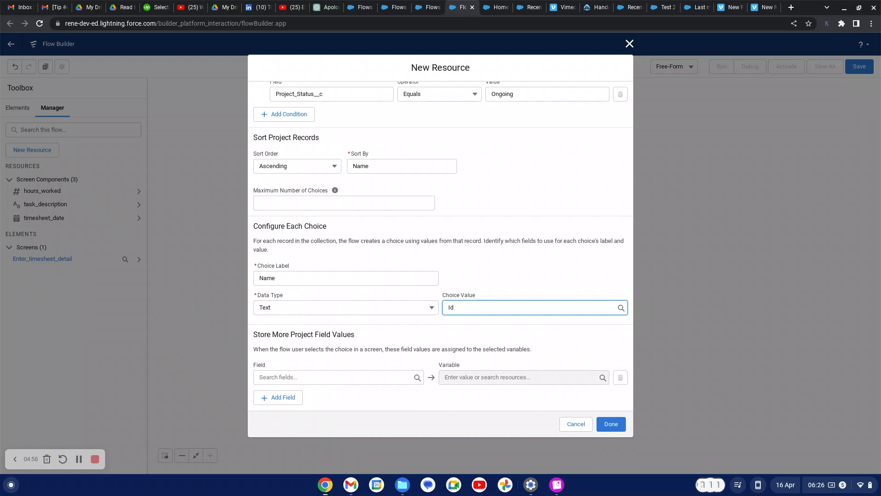
click(346, 377)
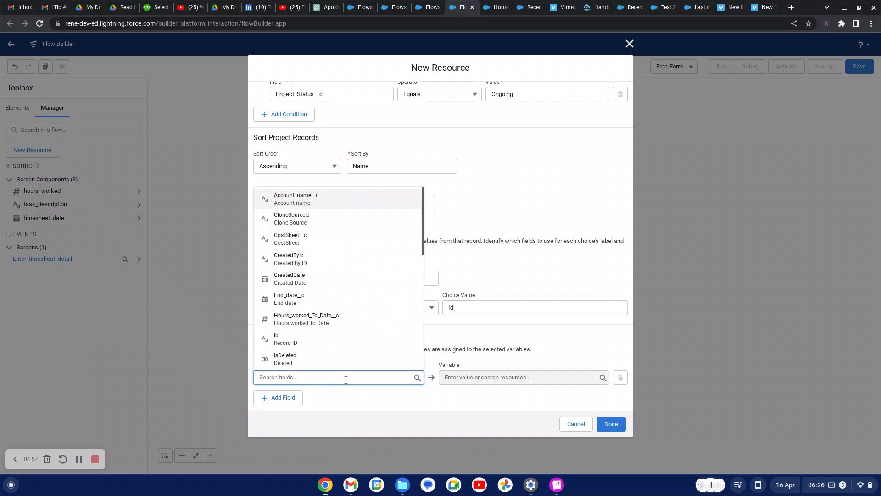
click(324, 341)
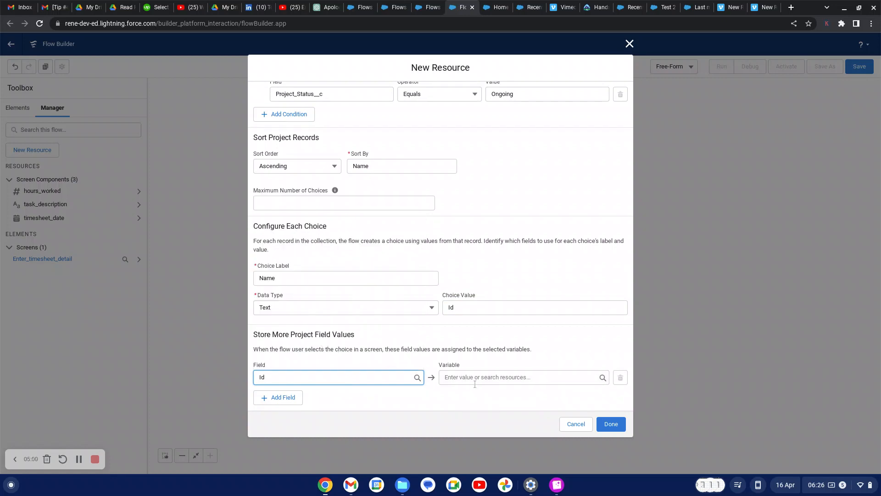
click(468, 377)
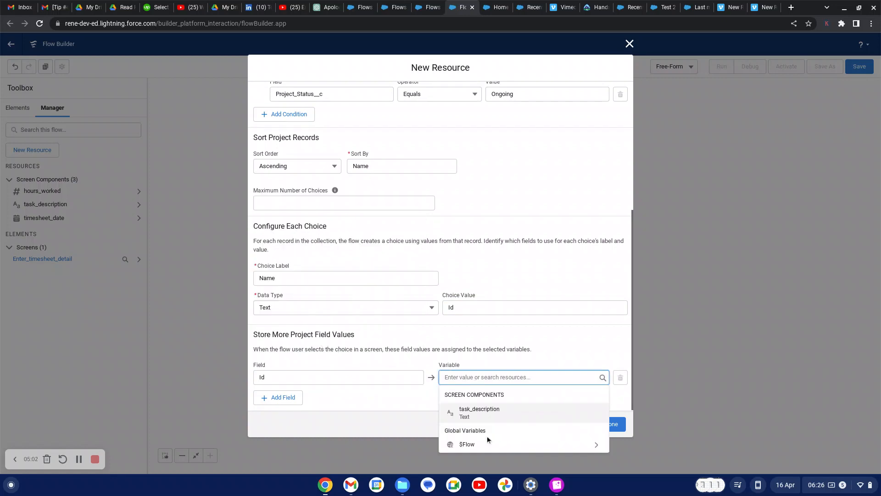
click(468, 444)
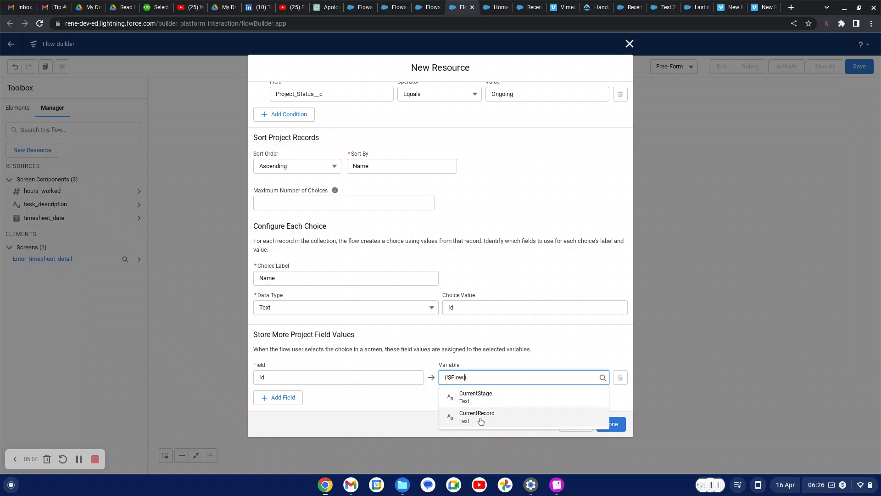
click(478, 420)
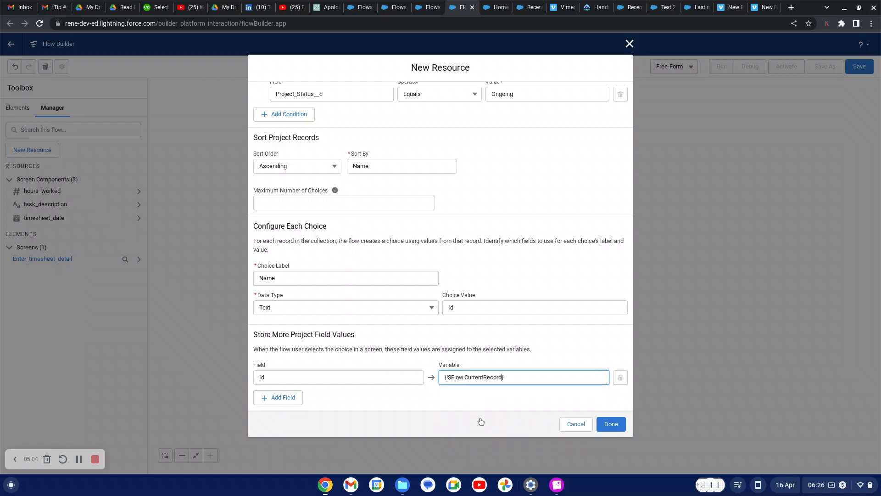
click(611, 424)
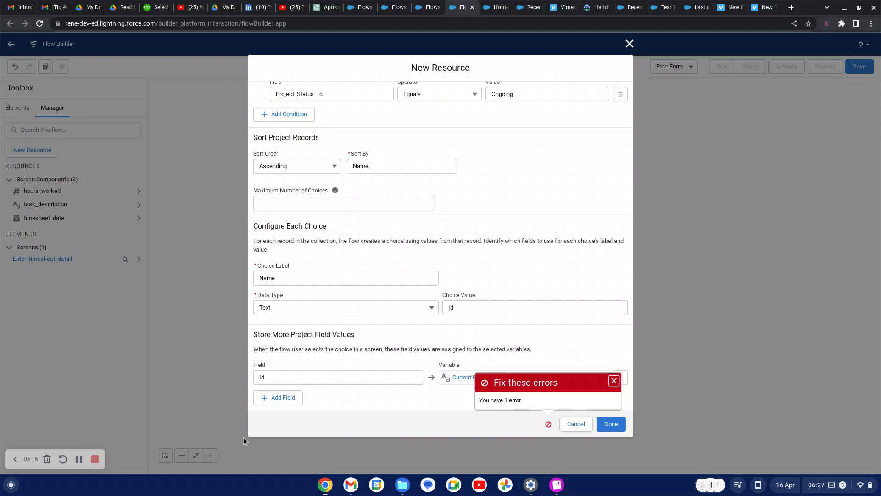
click(79, 459)
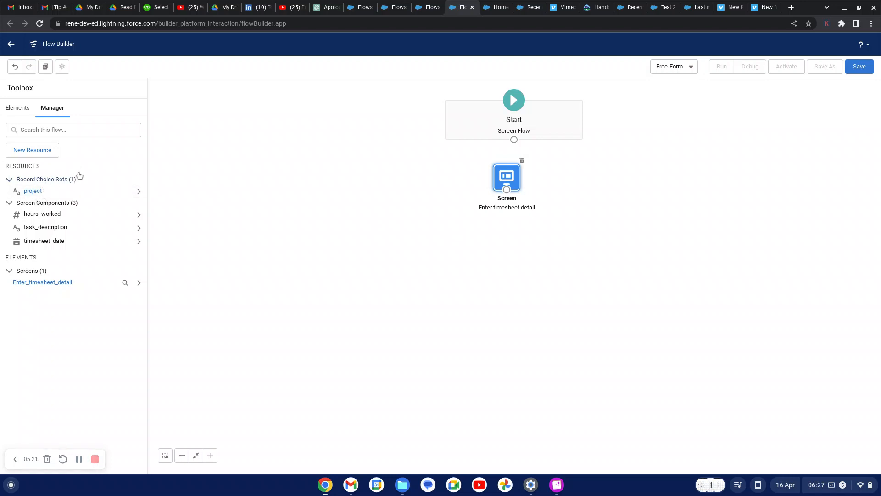
Start another Record Choice Set resource with the API name users
click(37, 156)
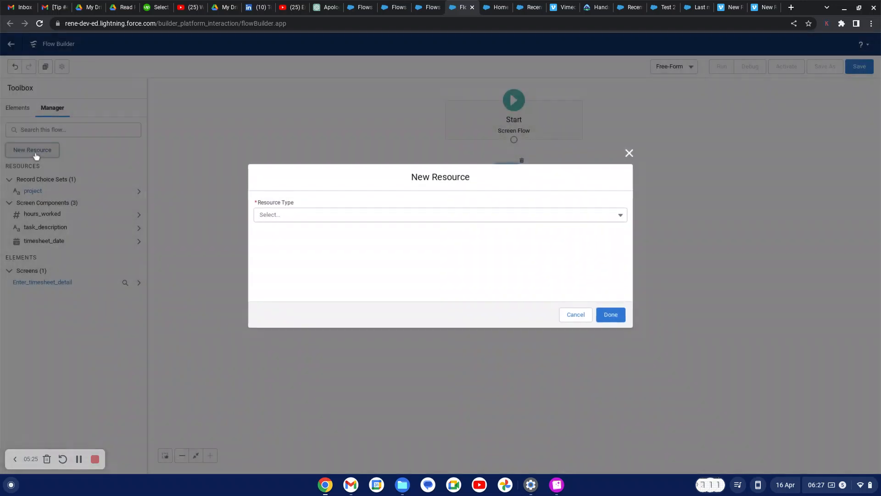
click(329, 215)
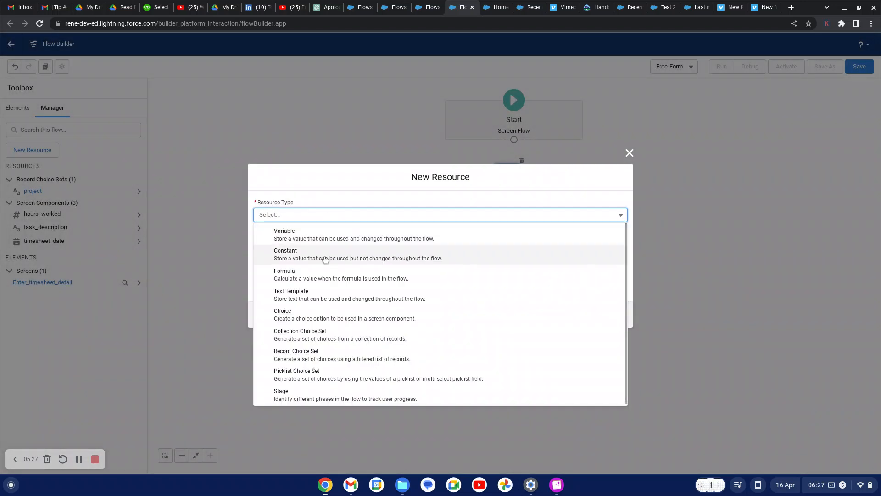
click(329, 357)
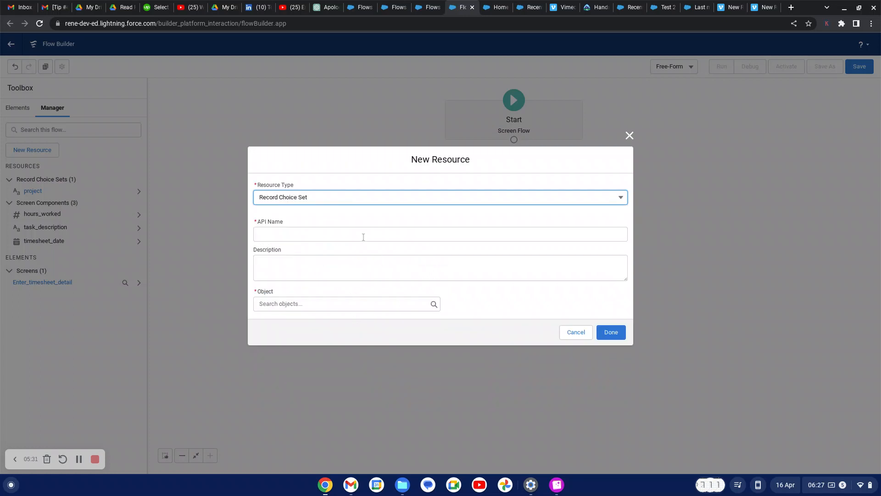
click(341, 234)
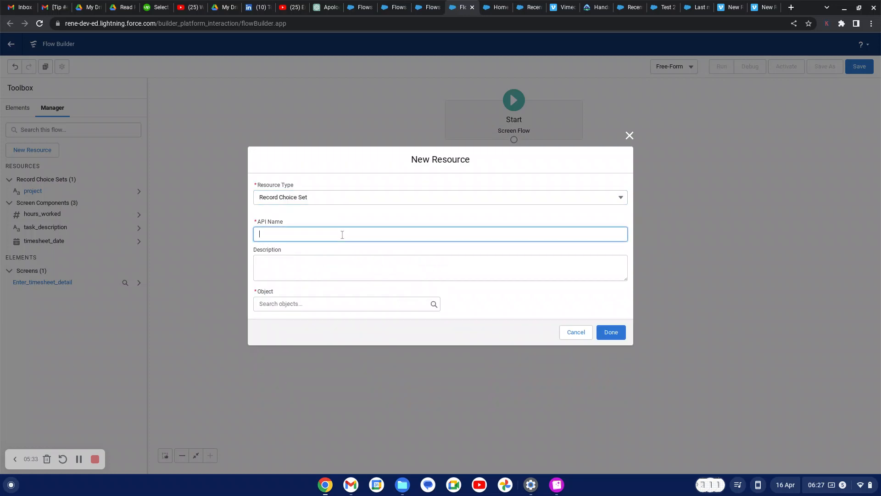
text(user)
click(74, 461)
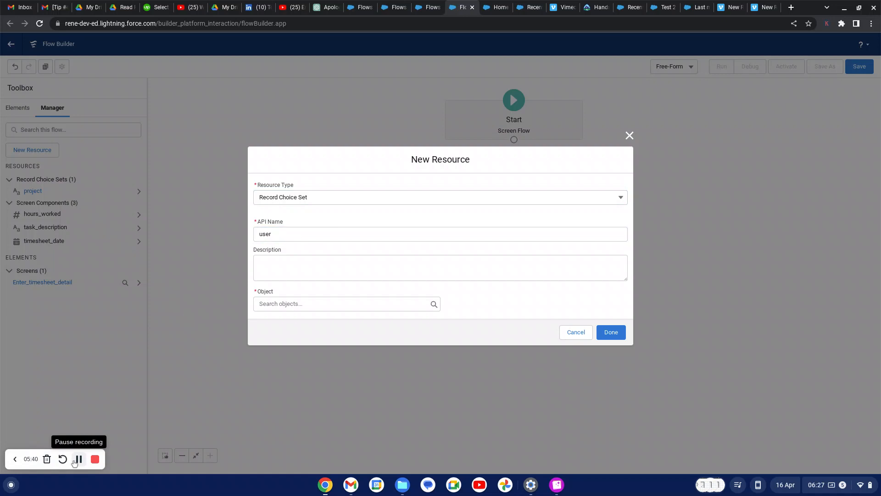
click(281, 236)
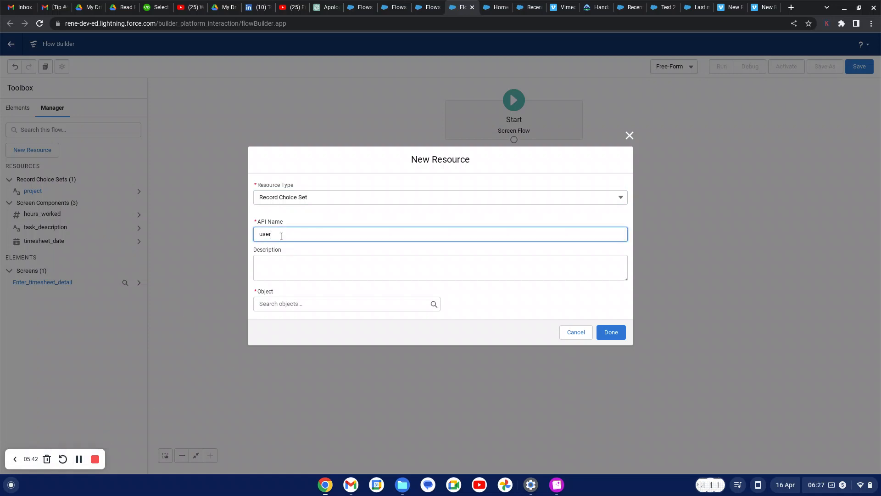
Describe it as 'list of all active user with the company'
click(266, 266)
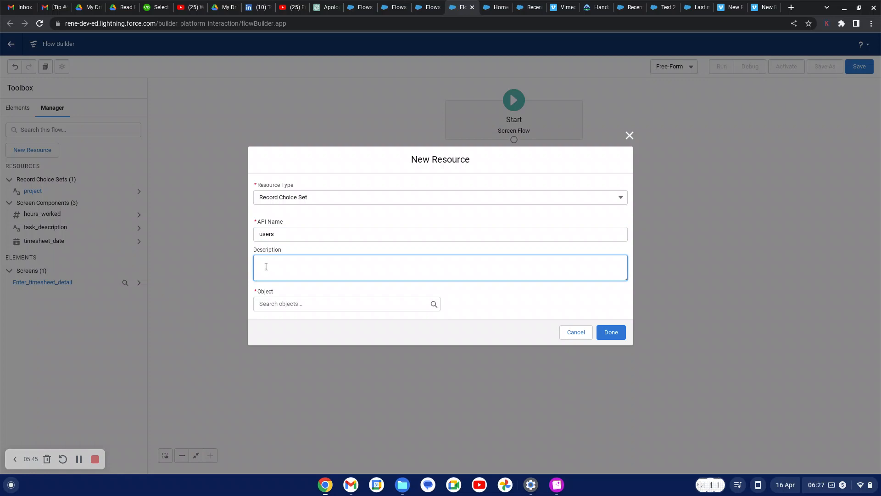
text(list of all active user with company)
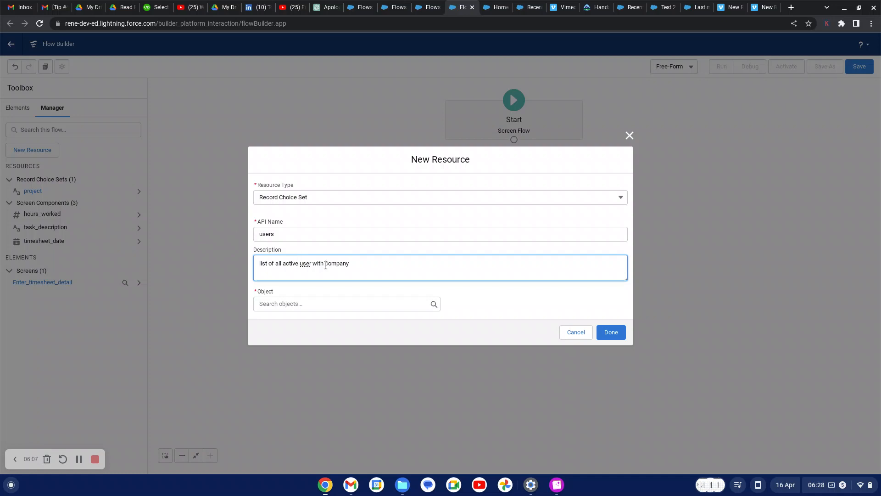
click(325, 265)
text(the)
Base the choice set on the User object, filtered to IsActive Equals True
click(315, 301)
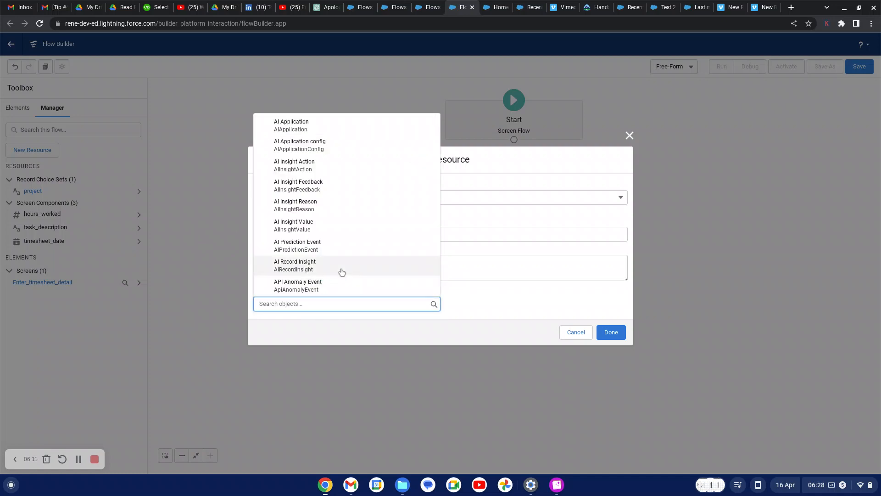
text(user)
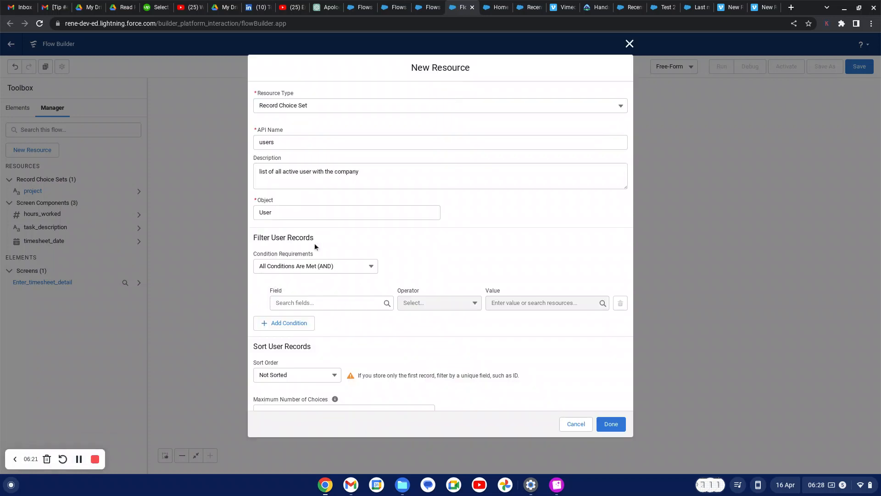
click(359, 306)
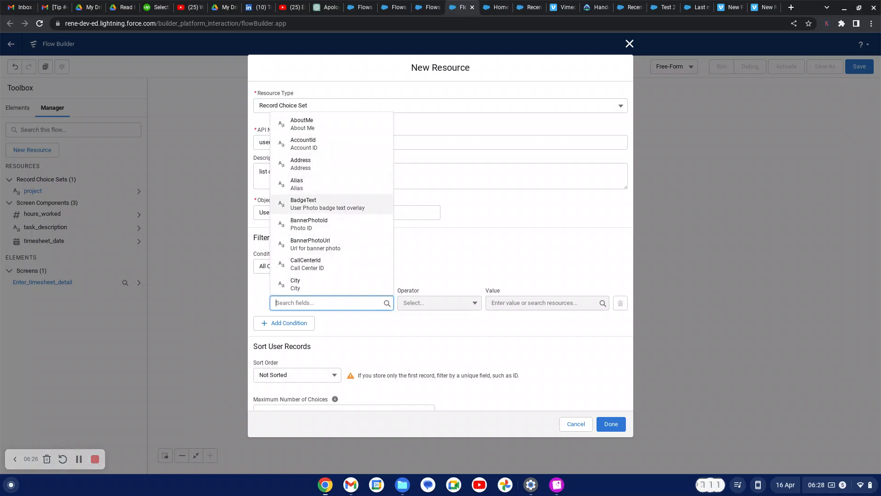
text(ac)
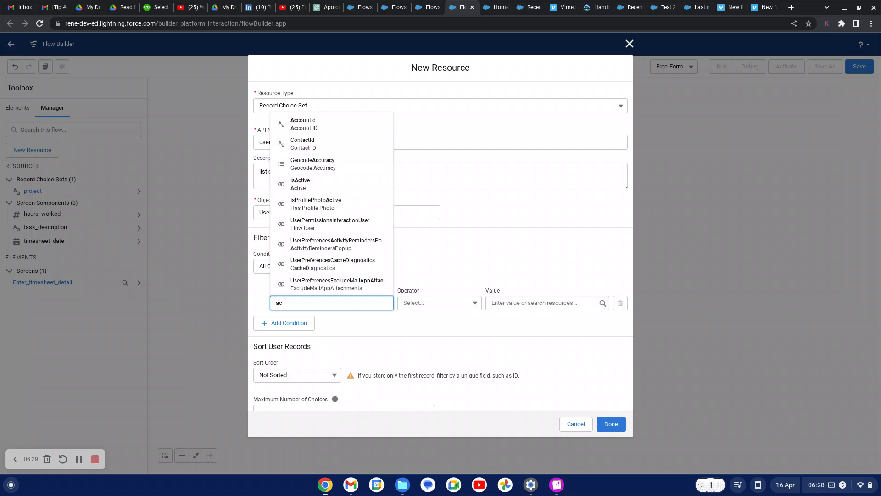
text(t)
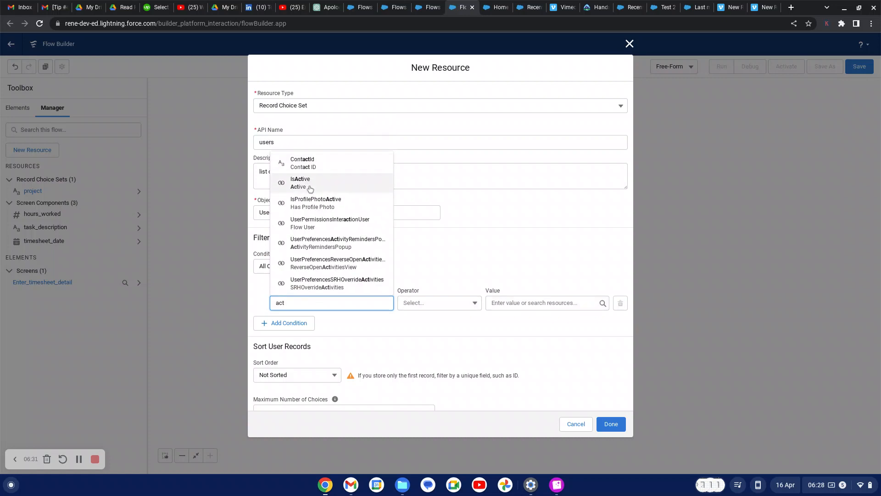
click(308, 182)
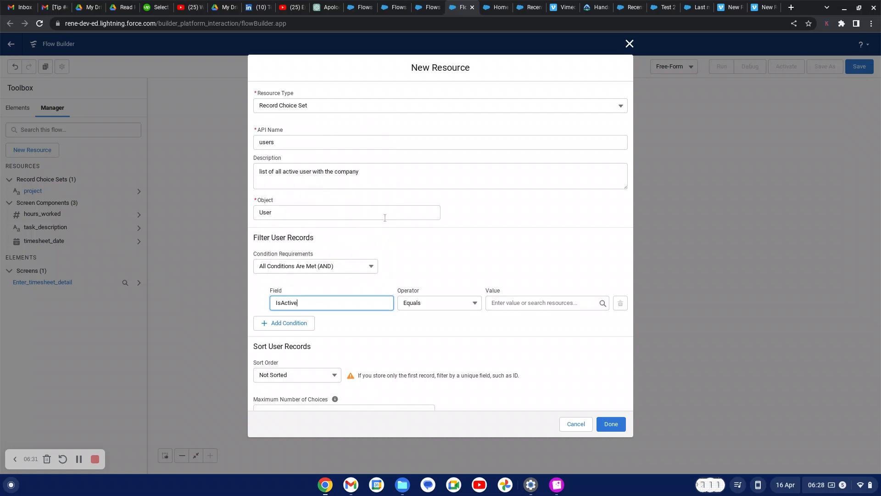
click(509, 302)
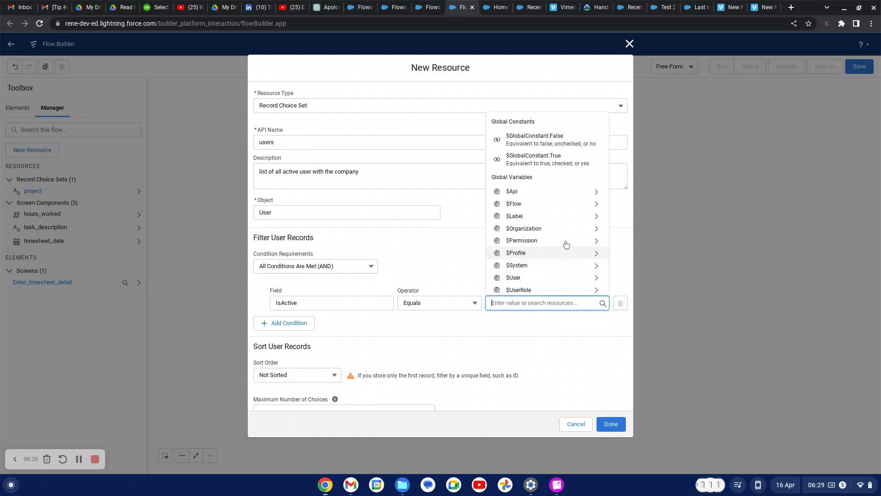
click(554, 159)
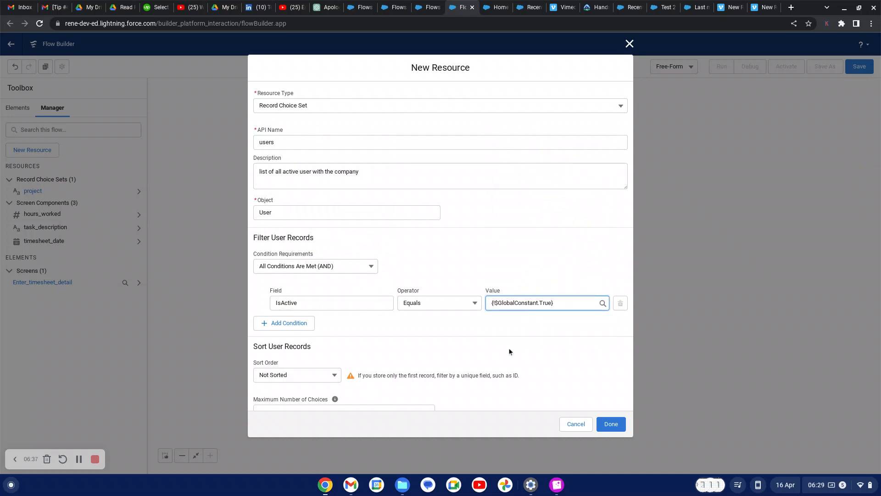
Sort the user records in Ascending order by Name
click(334, 375)
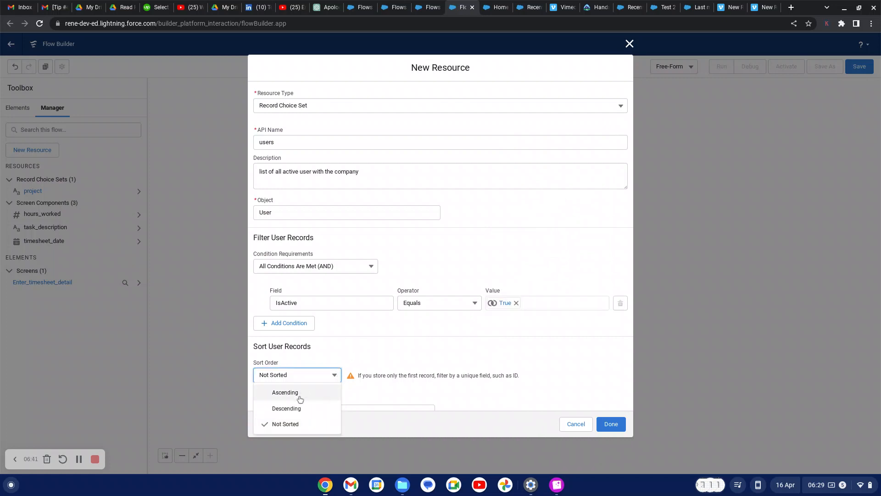
click(299, 396)
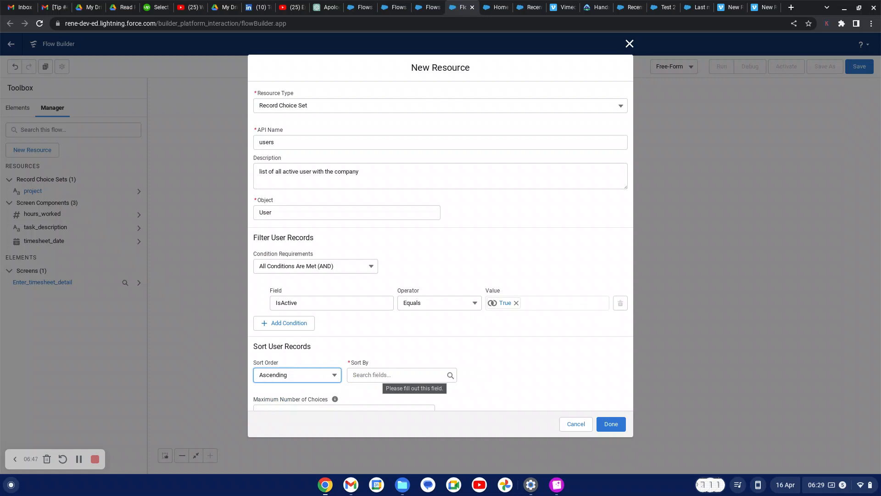
click(368, 374)
text(name)
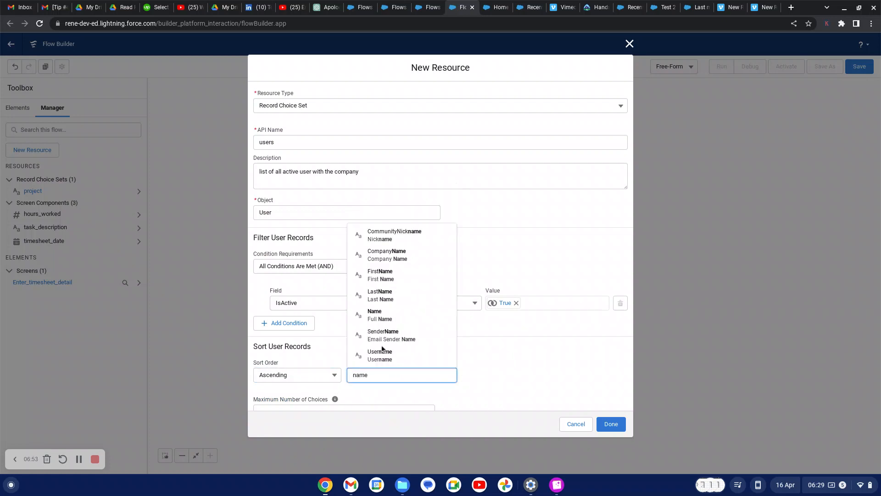
click(395, 315)
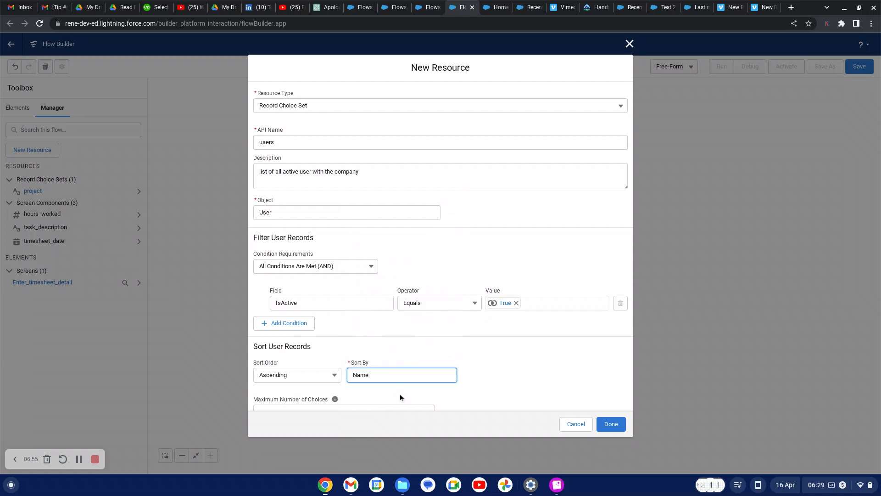
scroll(469, 391, down, 5)
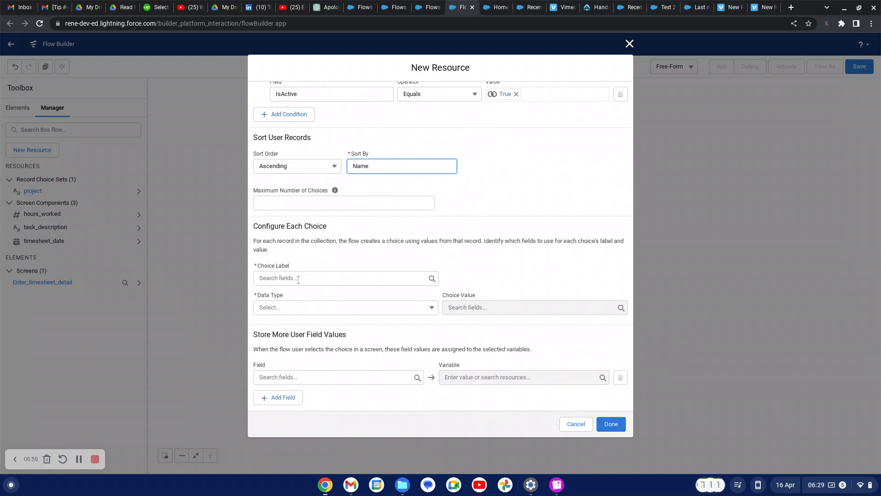
Use the Name field as the choice label and set the data type to Text
click(290, 279)
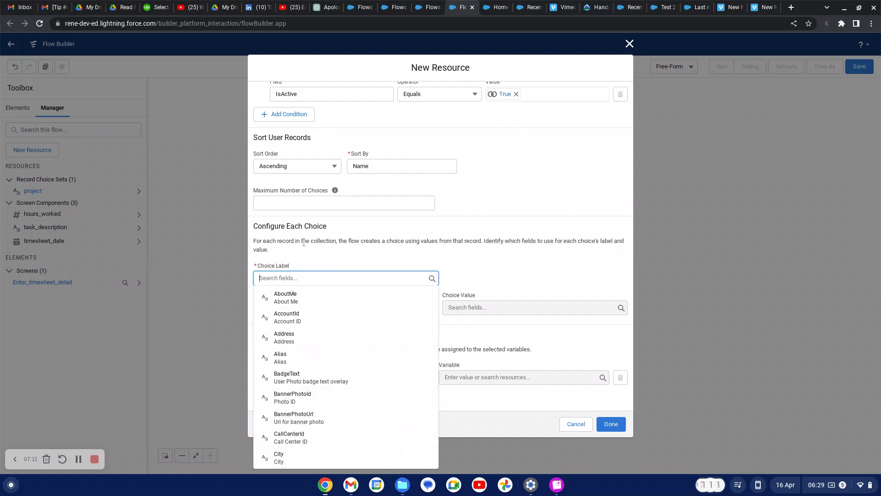
text(nam)
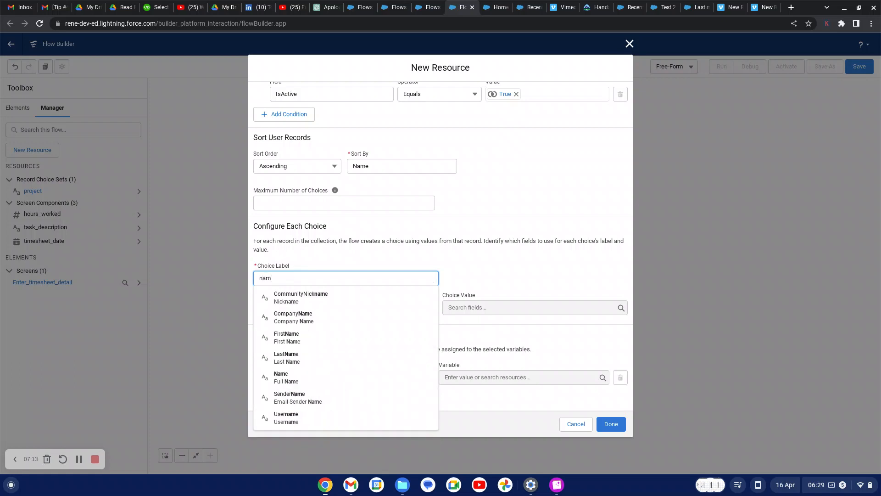
click(296, 378)
click(314, 309)
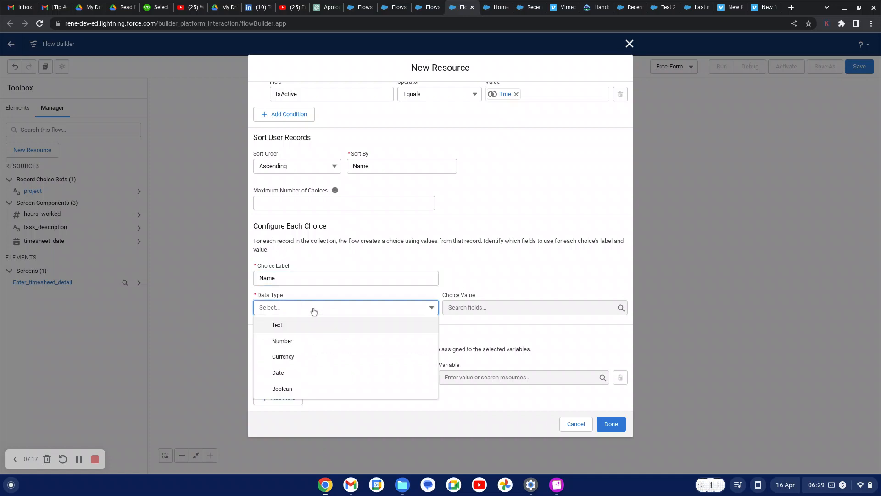
click(295, 324)
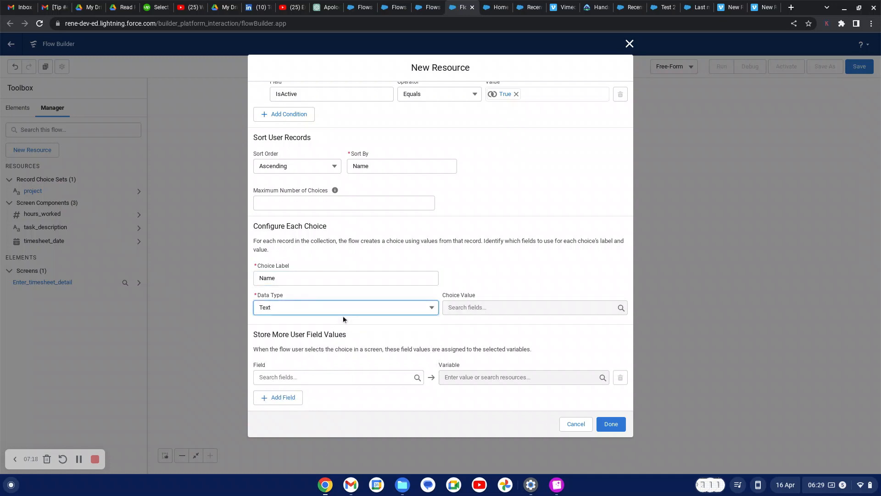
Search the user fields to set the Id field as the choice value
click(462, 308)
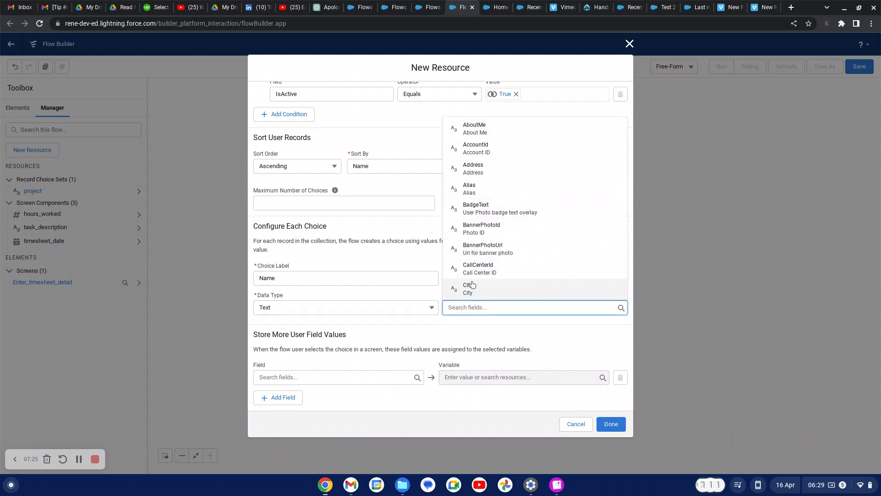
text(reco)
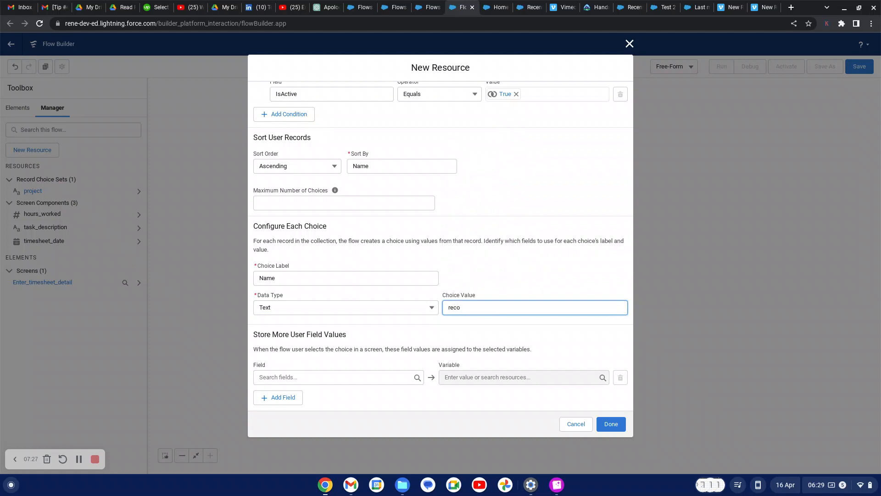
key(BackSpace)
key(BackSpace)
key(BackSpace)
key(BackSpace)
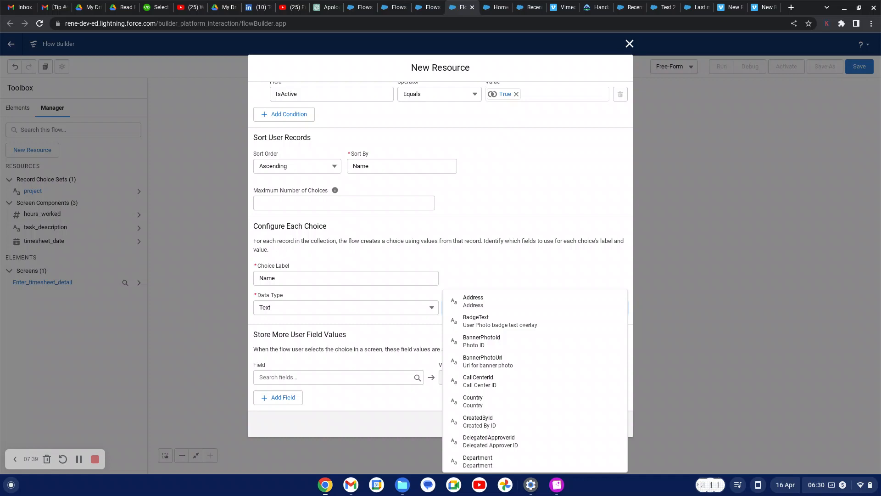
text(rre)
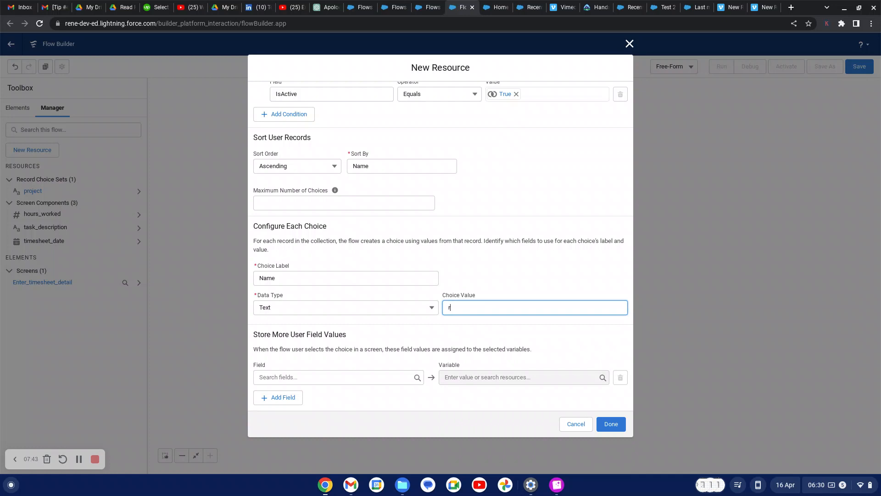
key(BackSpace)
text(re)
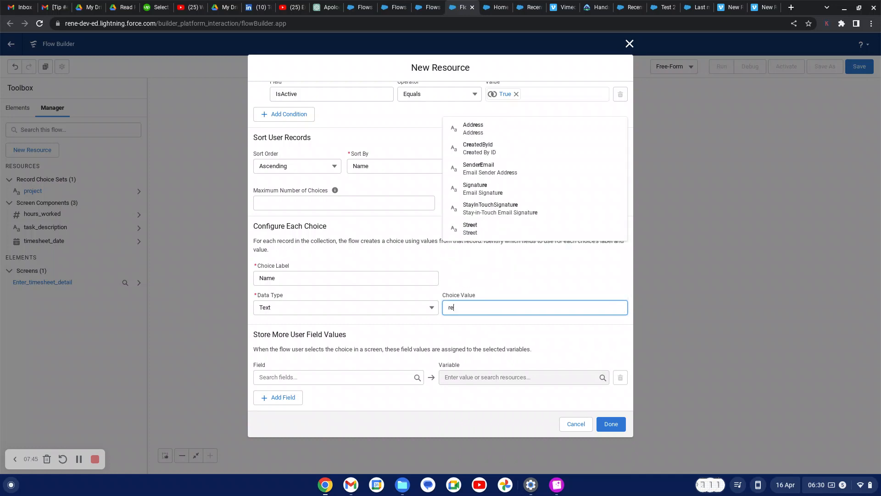
text(c)
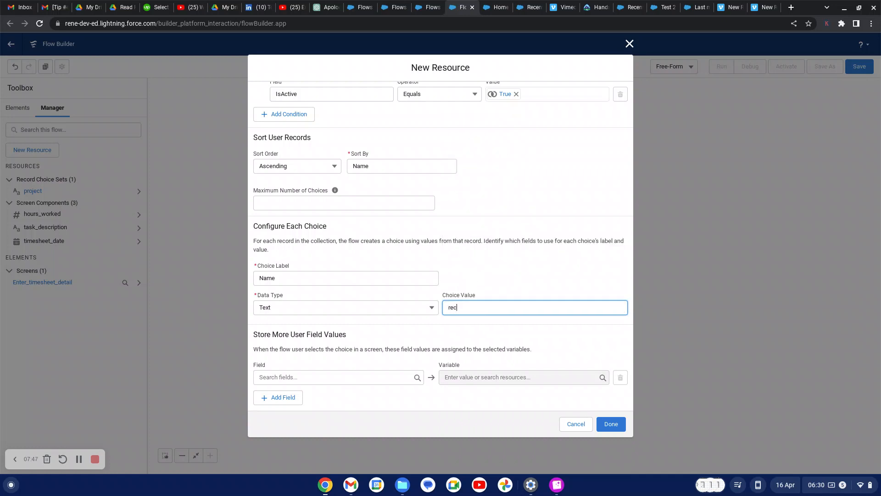
key(BackSpace)
key(BackSpace)
click(80, 459)
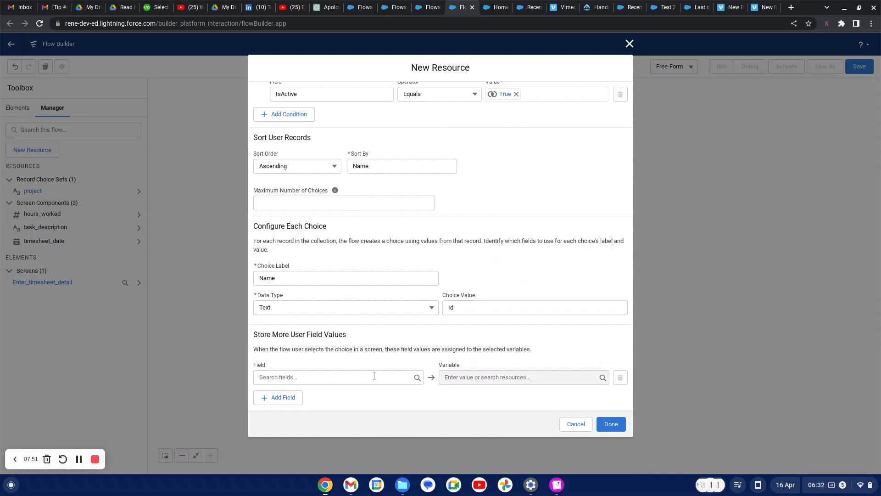
Store the user's Id field in {!$Flow.CurrentRecord}
click(287, 376)
text(id)
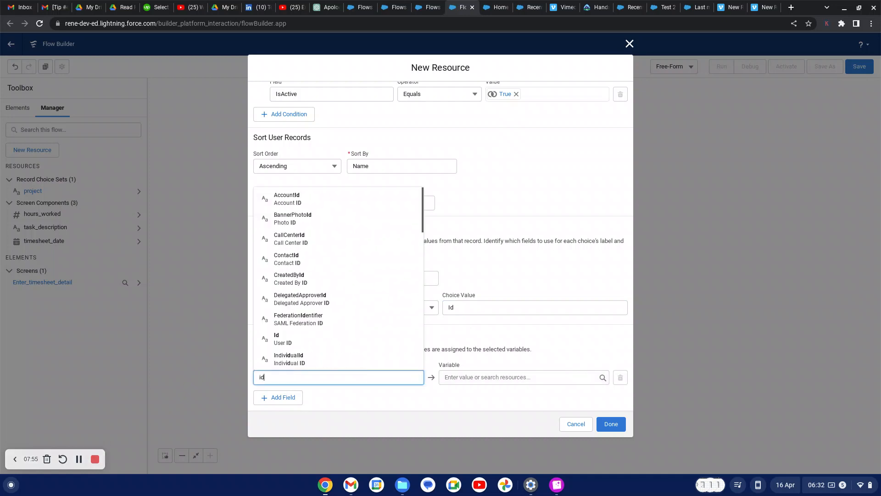
click(299, 339)
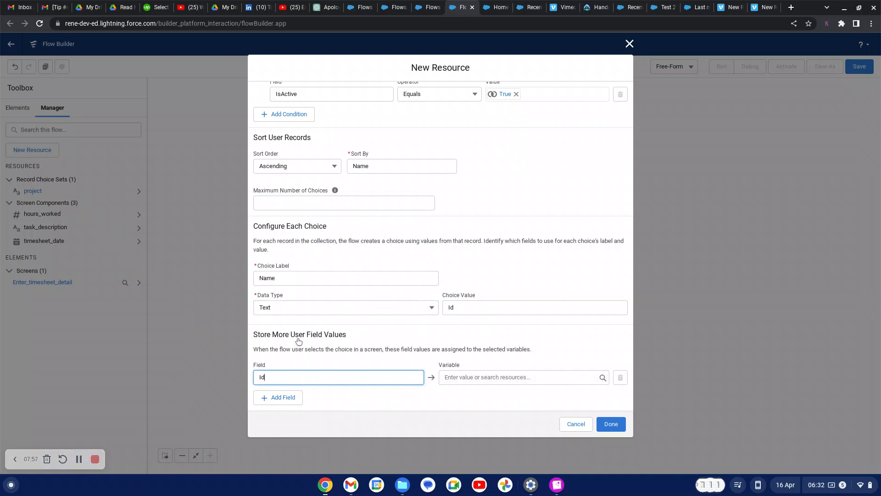
click(463, 377)
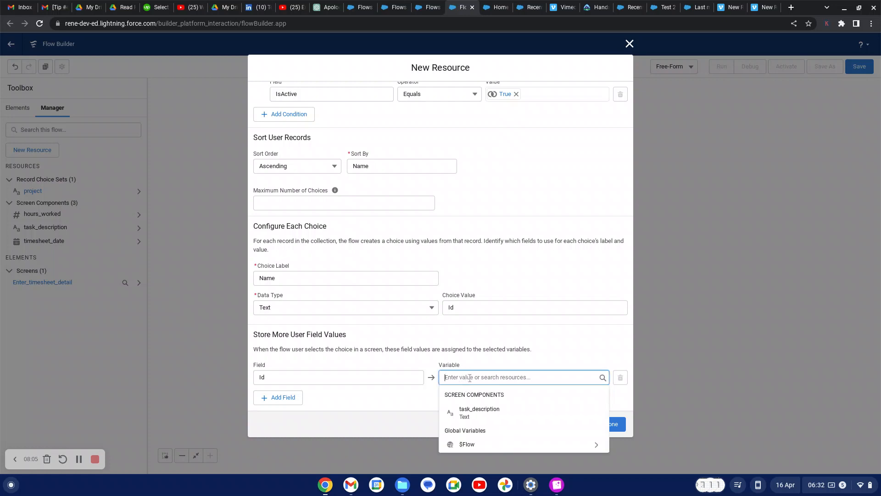
click(471, 444)
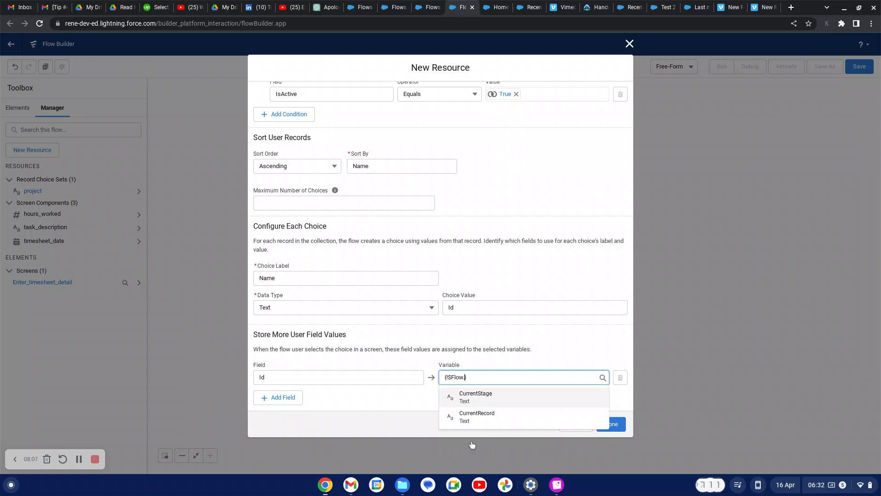
click(476, 419)
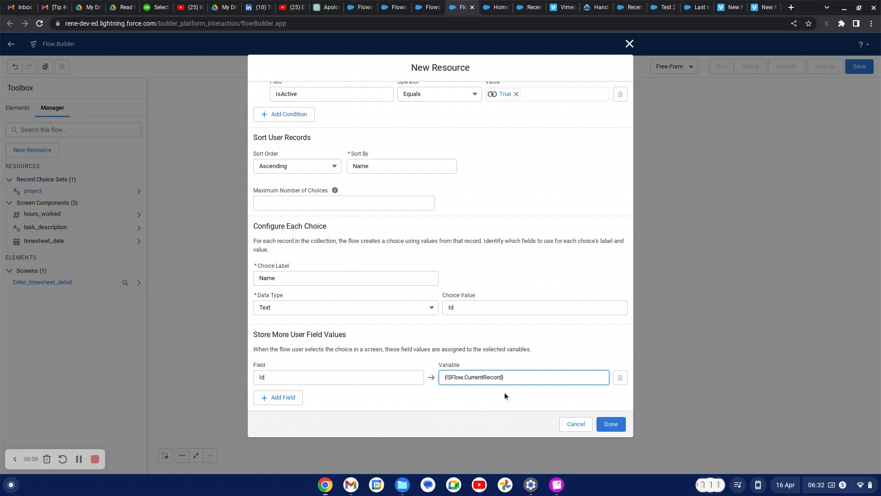
Finish creating the users record choice set, then open the save-flow dialog
click(611, 424)
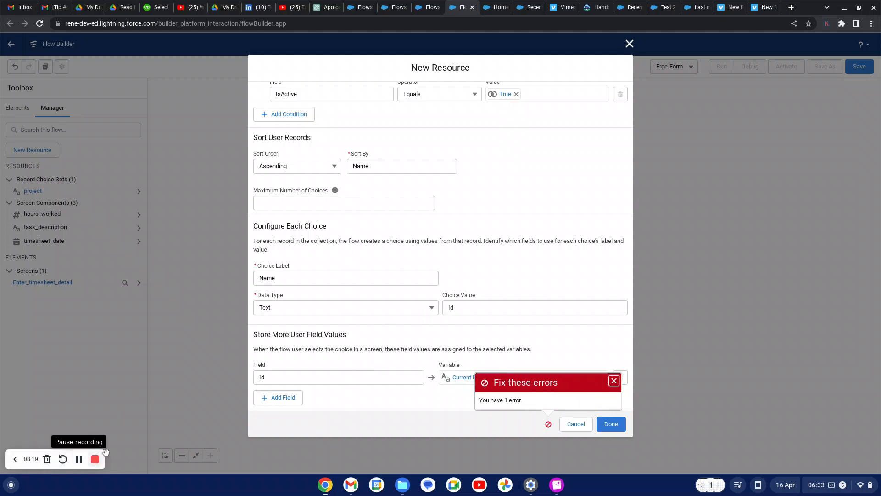
click(79, 459)
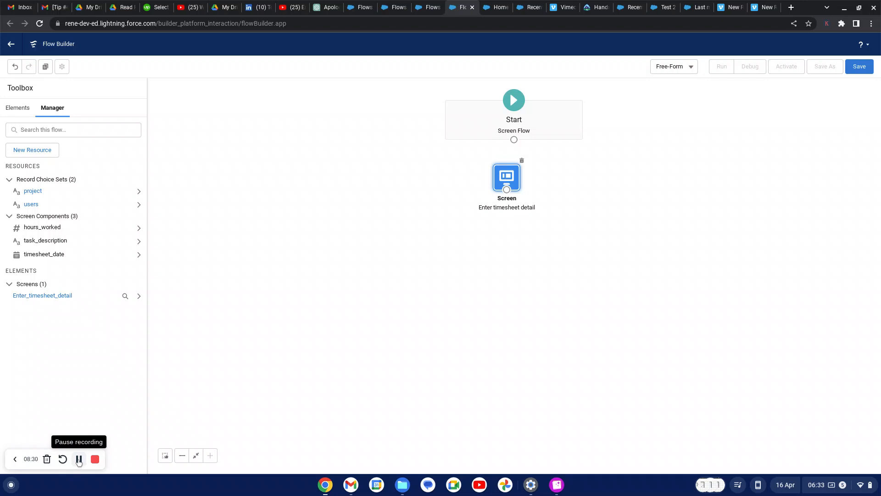
click(20, 108)
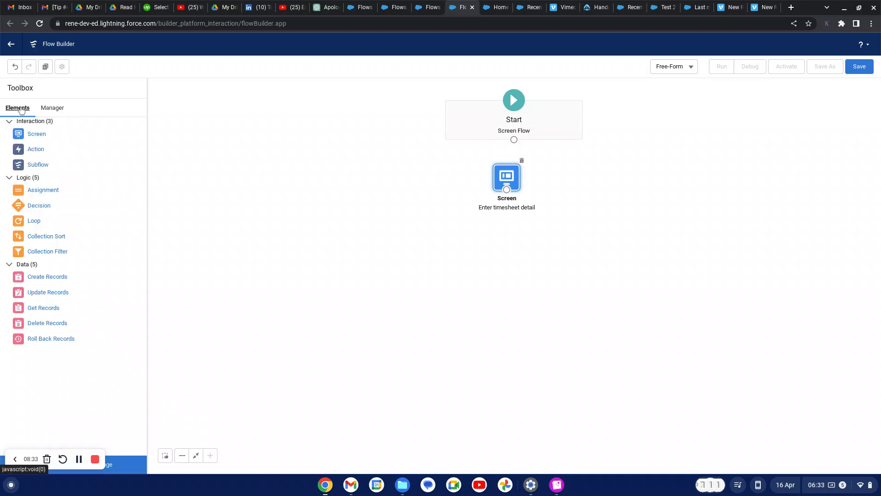
click(50, 109)
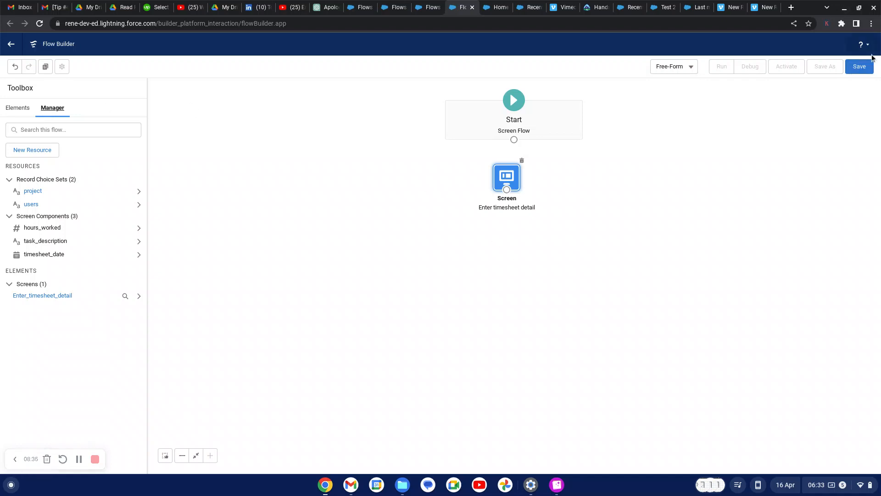
click(863, 67)
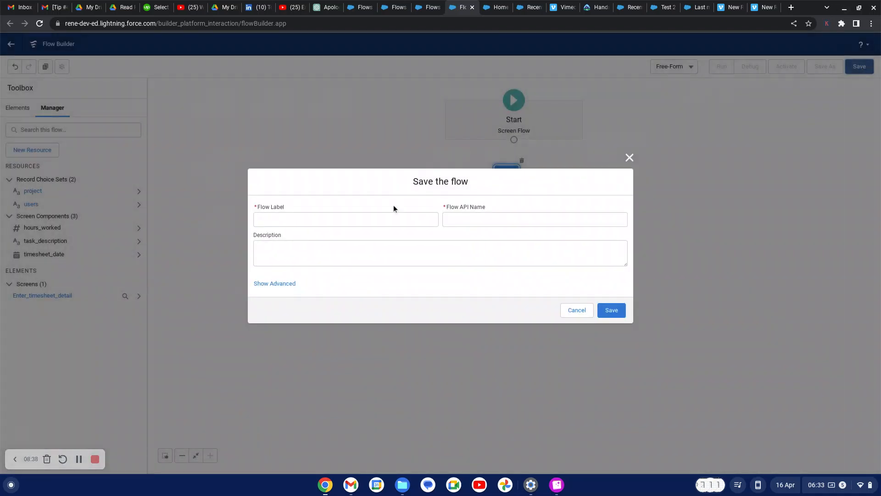
Save the flow as 'Timesheet flow', described as a screen flow that prompts timesheet details and creates a timesheet
click(375, 221)
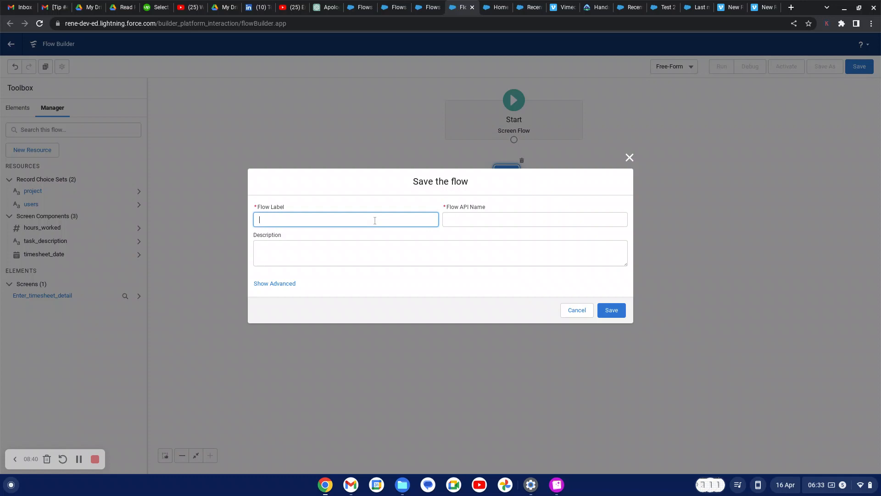
text(Timesheet flow)
click(508, 290)
click(275, 248)
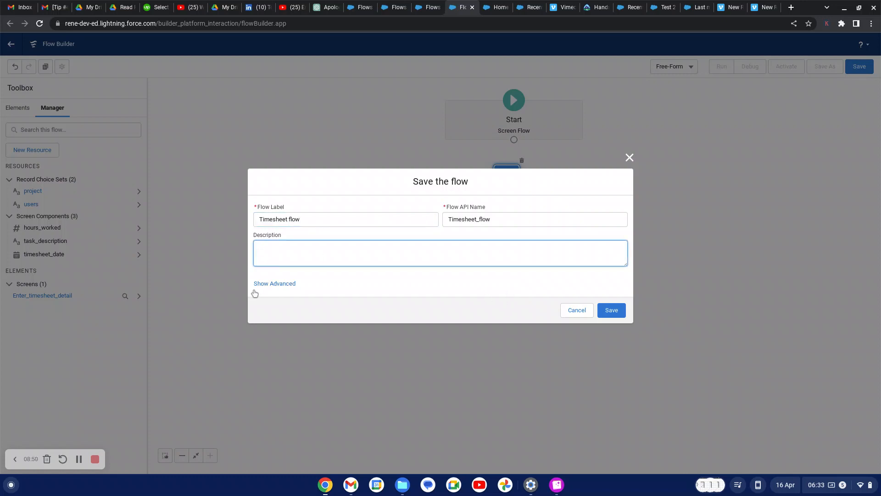
click(79, 460)
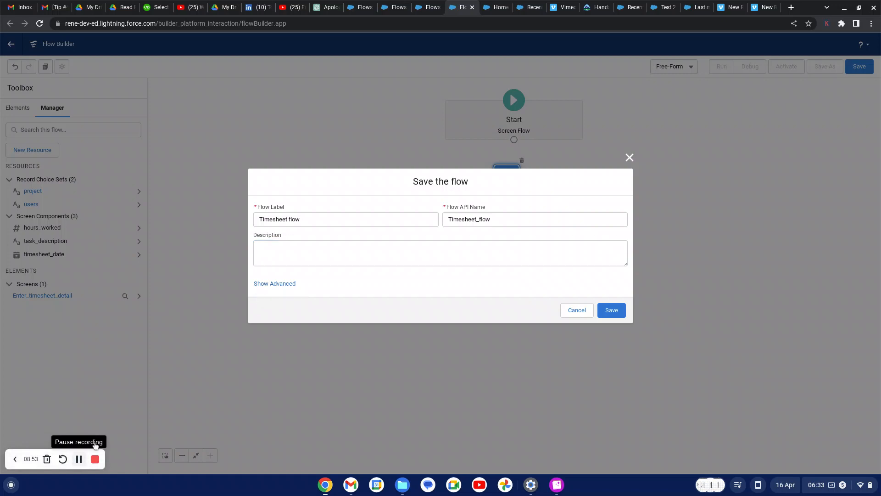
click(284, 254)
text(sv)
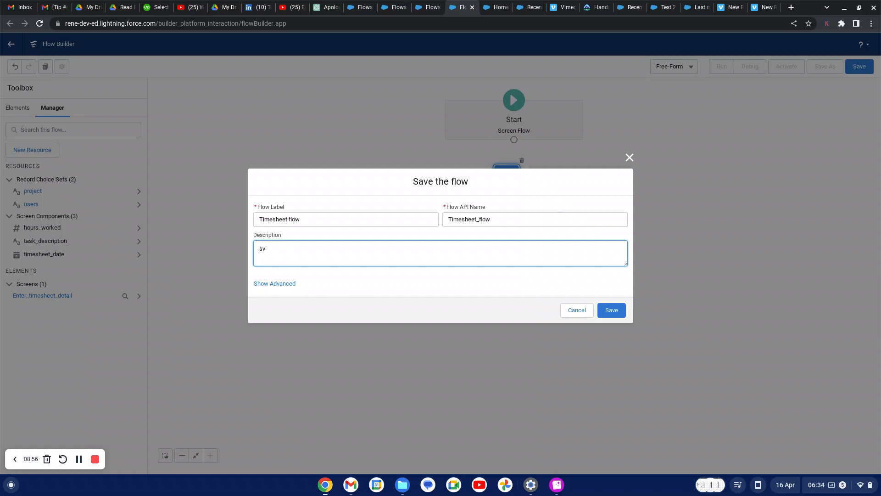
text(creen)
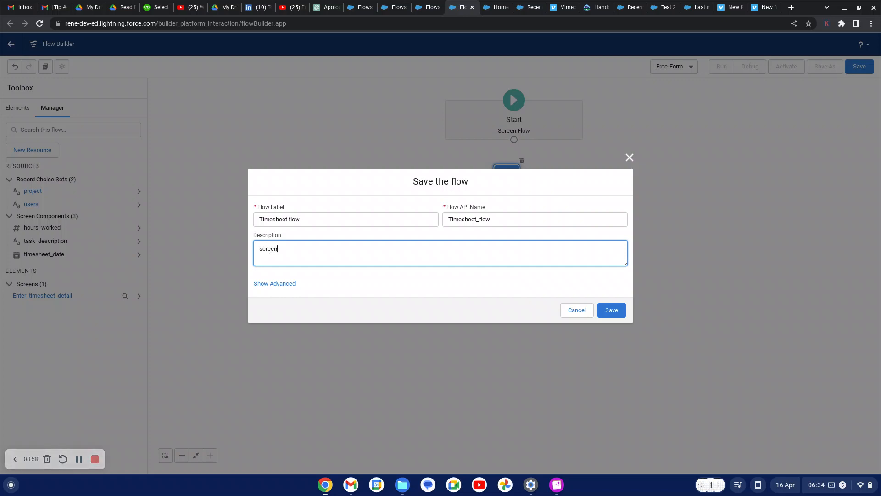
text( flow that prompts timesheet d)
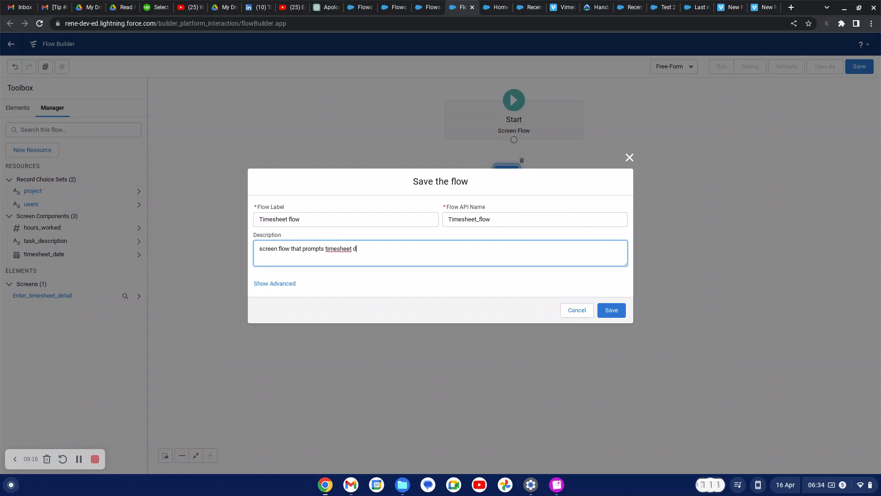
text(etails and creates  timesheet.)
click(610, 311)
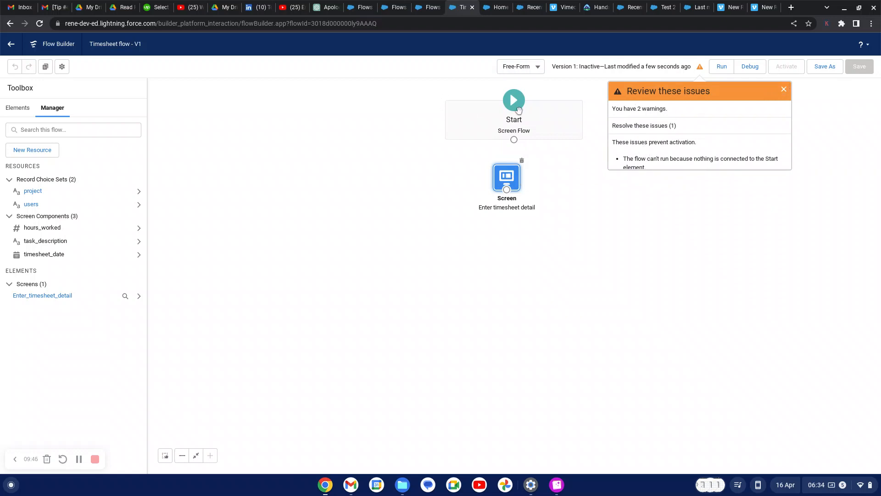
Dismiss the warnings, rearrange the nodes, and connect Start to the Enter timesheet detail screen
click(784, 91)
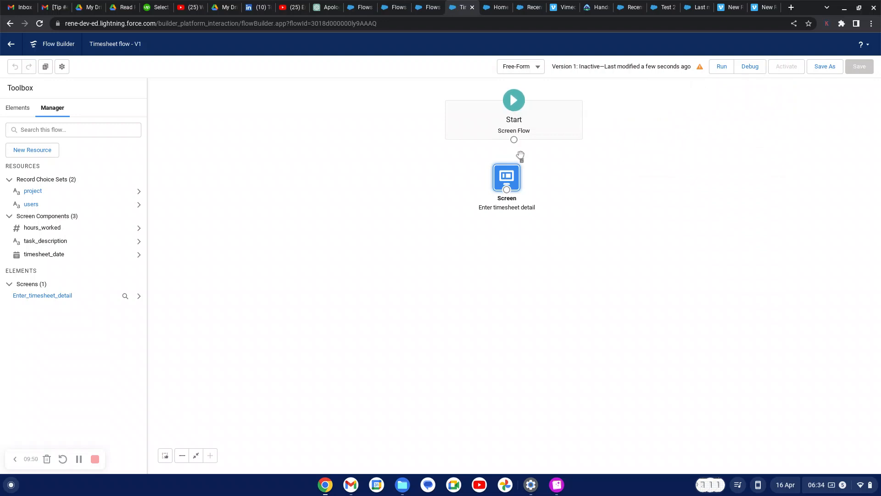
drag(507, 178, 518, 185)
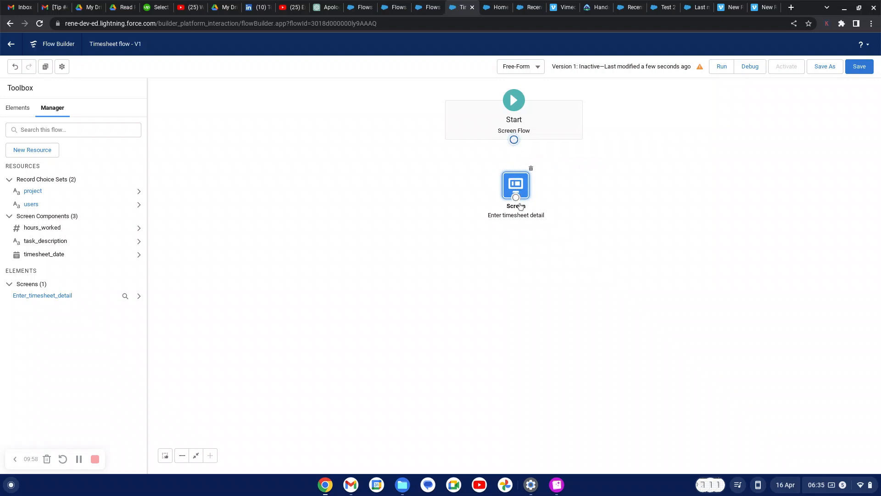
drag(518, 98, 523, 160)
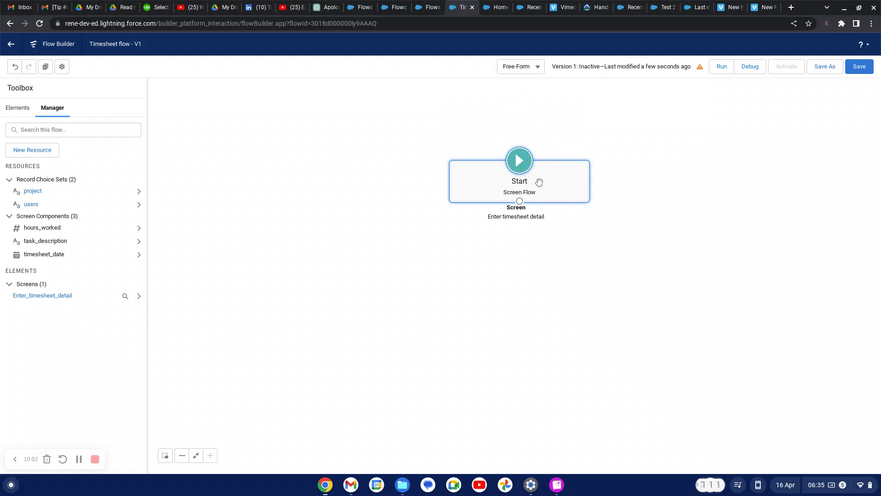
drag(538, 182, 536, 119)
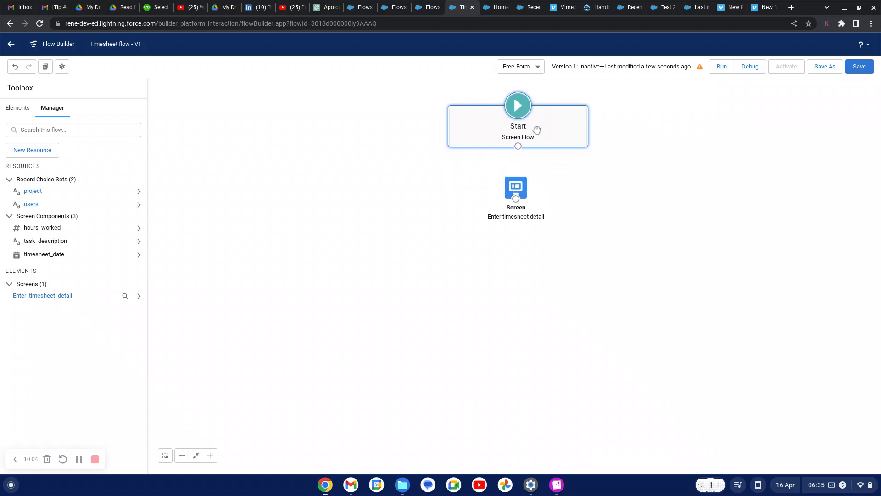
drag(516, 187, 518, 215)
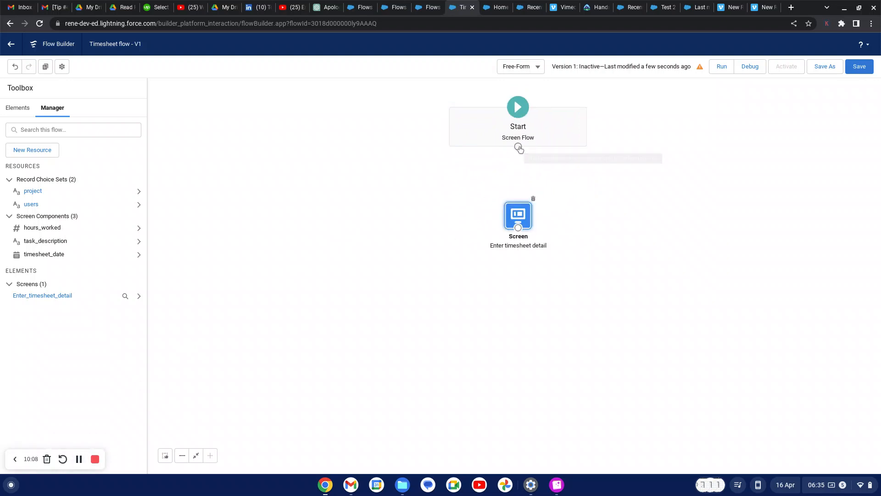
drag(518, 147, 520, 225)
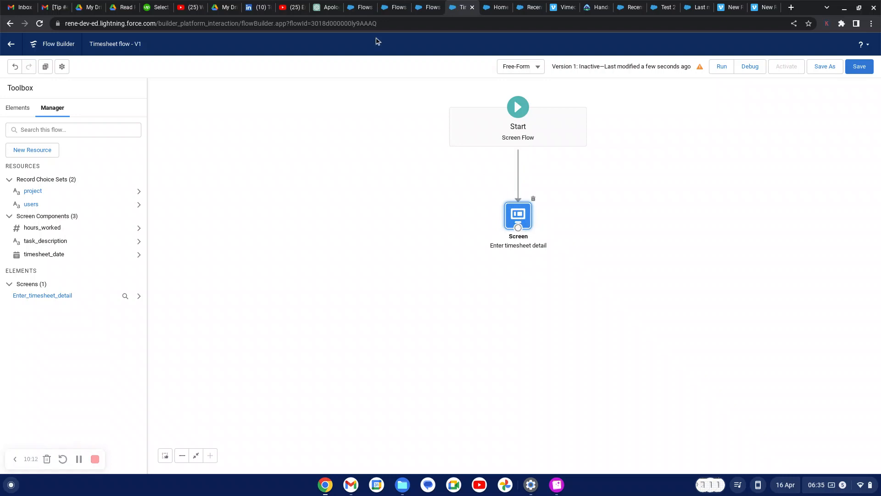
click(18, 108)
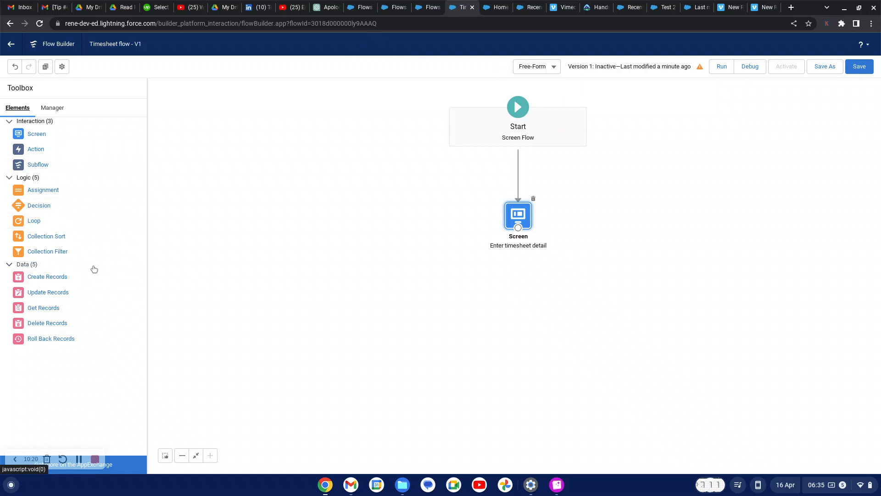
Add a Create Records element from the Toolbox's Data section
click(48, 277)
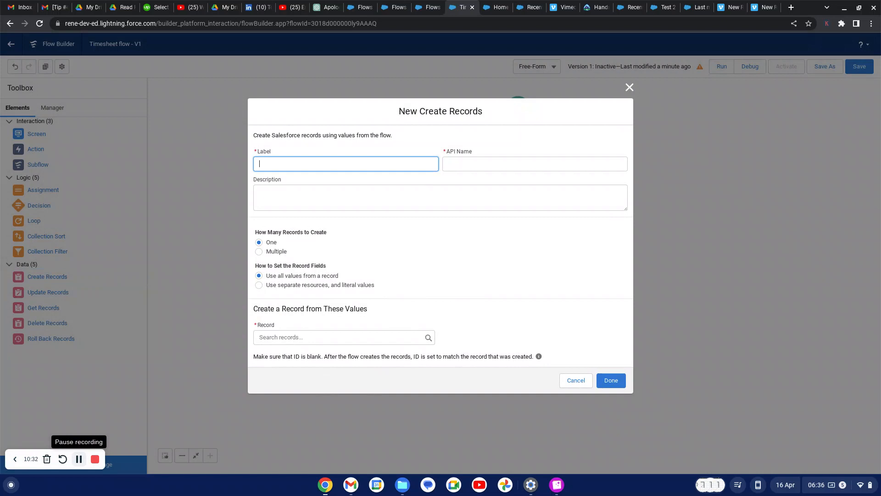
Name the element 'create timesheet record' (API create_timesheet_record) with description 'create timesheet from screen data'
click(79, 462)
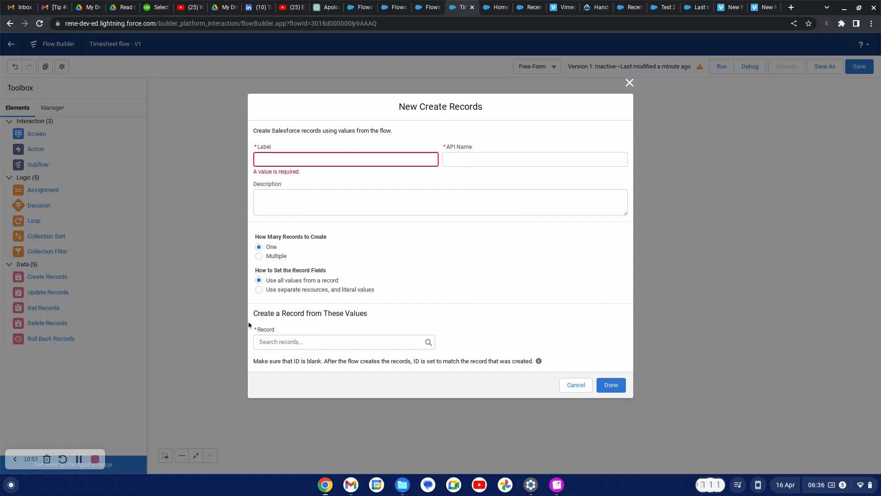
click(324, 162)
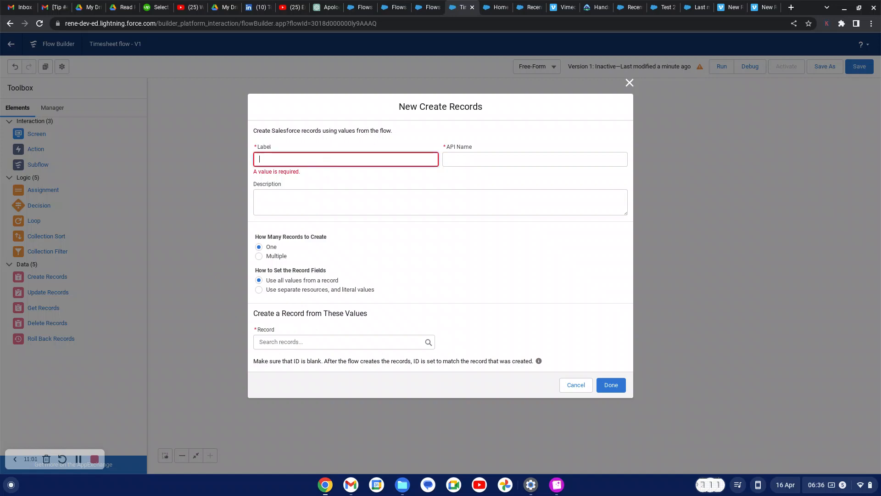
text(create timesheet record)
click(482, 257)
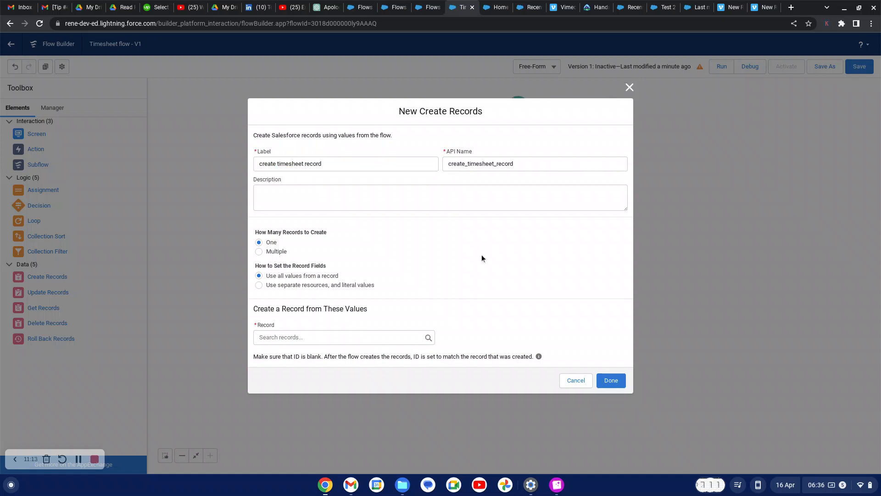
click(295, 198)
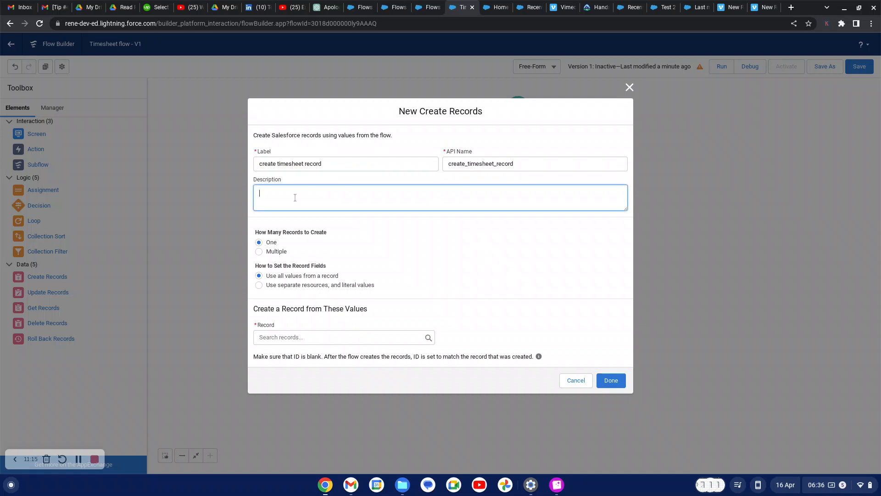
text(create)
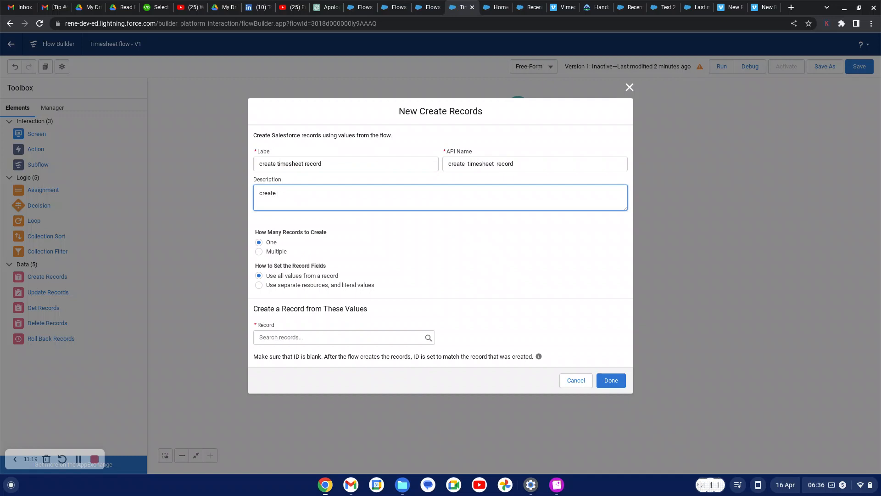
text( timesheet from screen)
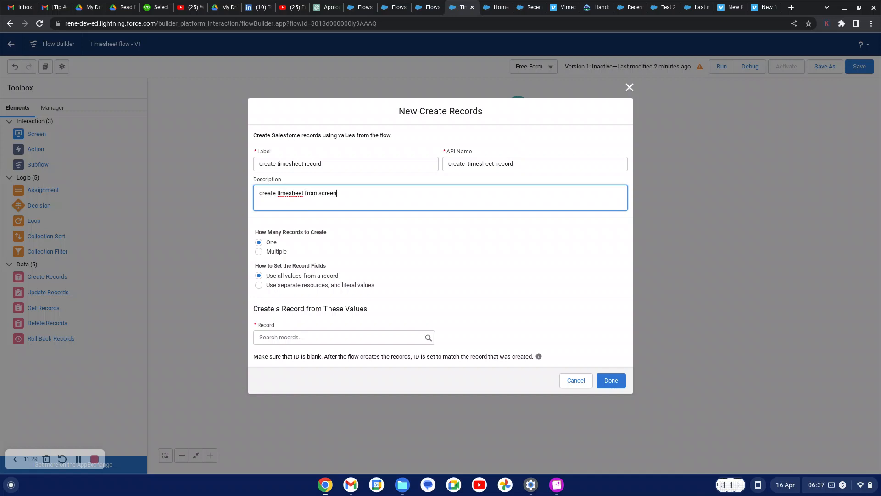
text( data)
click(382, 238)
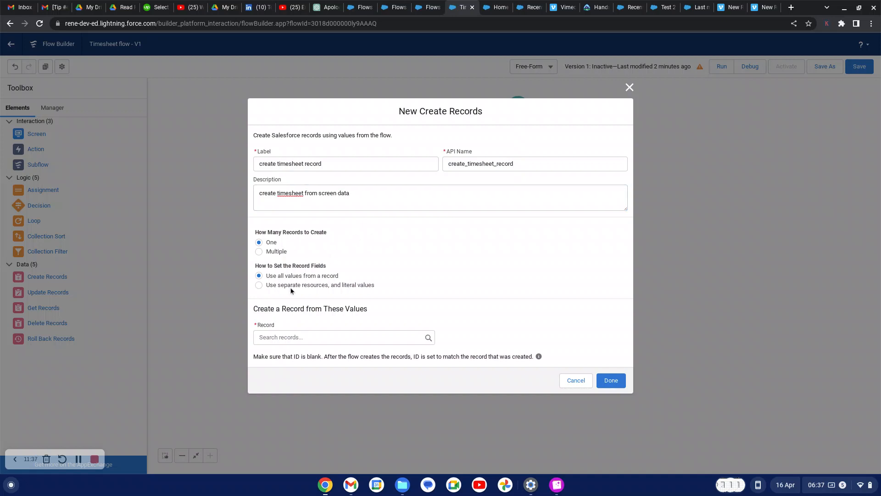
Choose separate resources and literal values, and pick Timesheet as the object to create
click(259, 285)
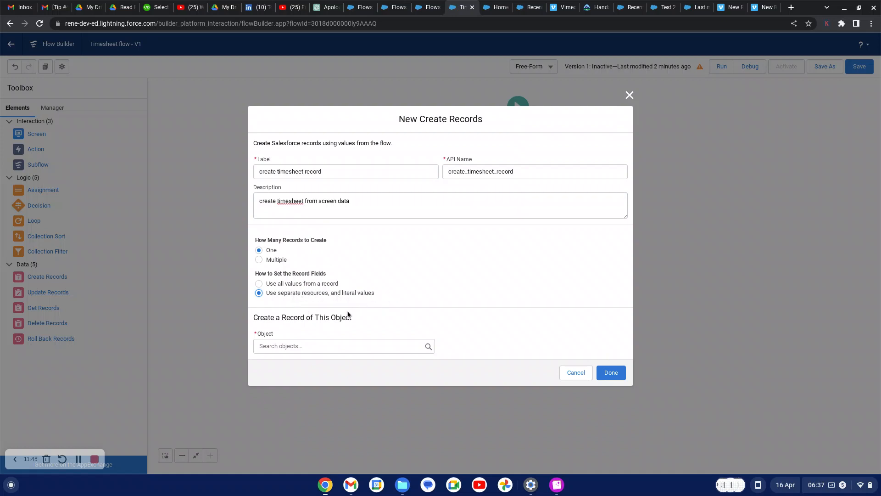
click(328, 345)
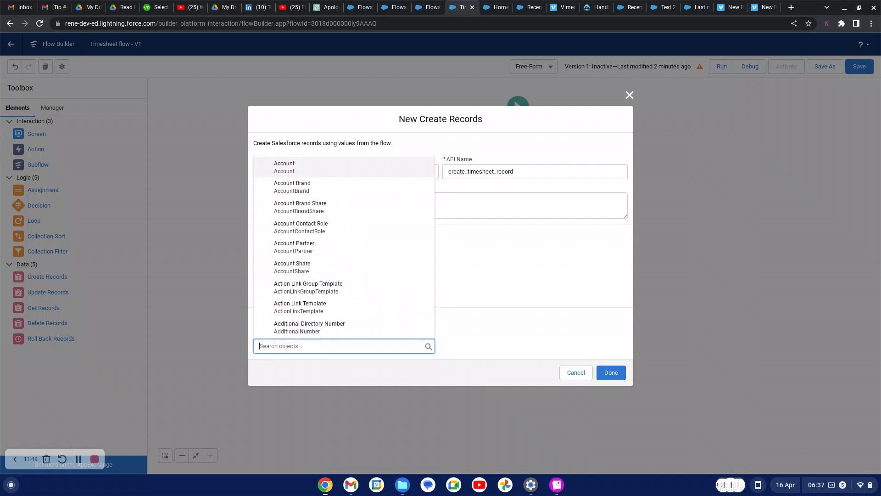
text(times)
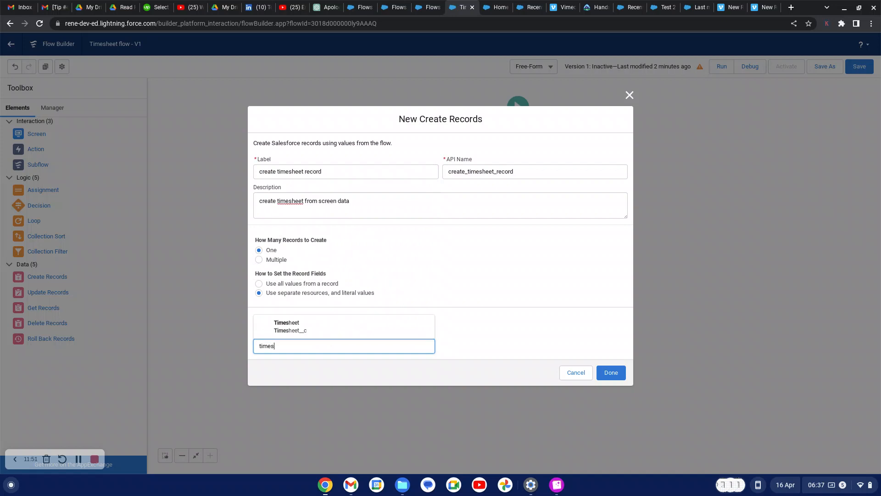
text(heet)
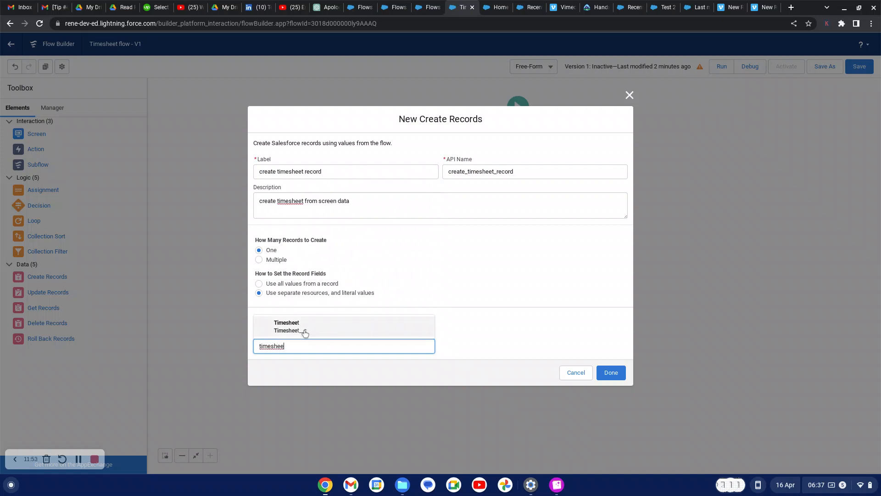
click(303, 331)
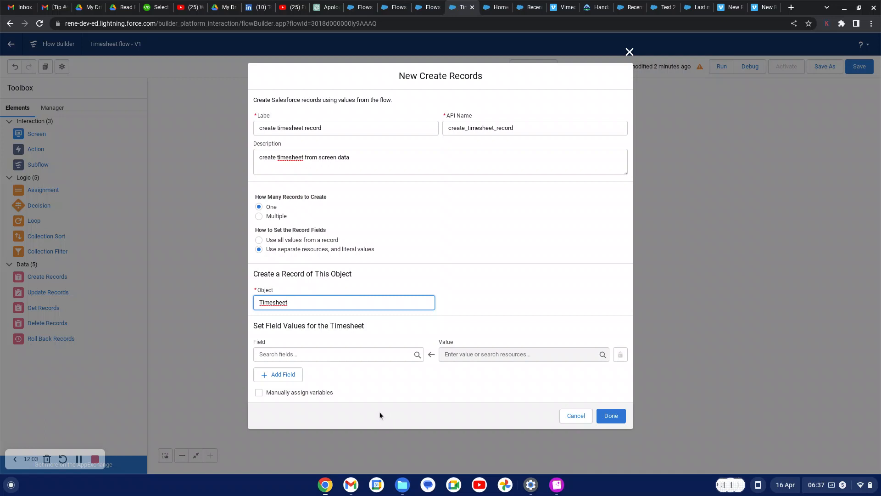
Map the Consultant__c field to the users choice set
click(325, 354)
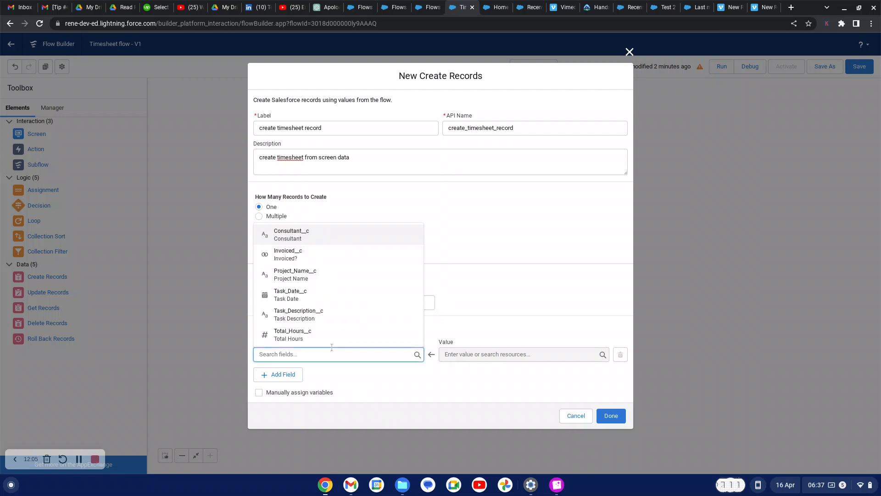
click(312, 239)
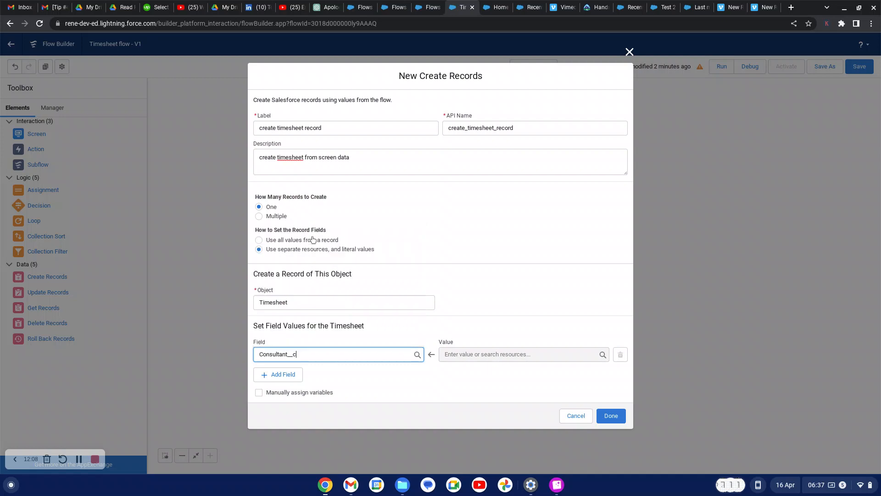
click(467, 354)
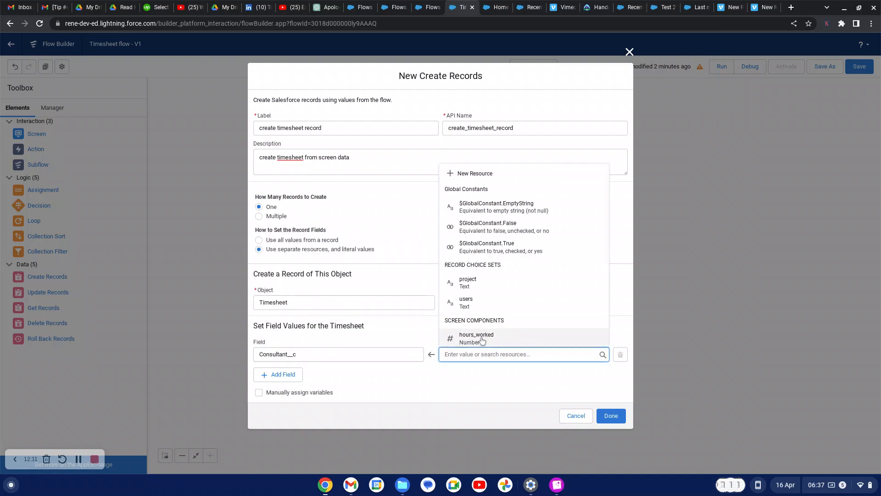
click(479, 309)
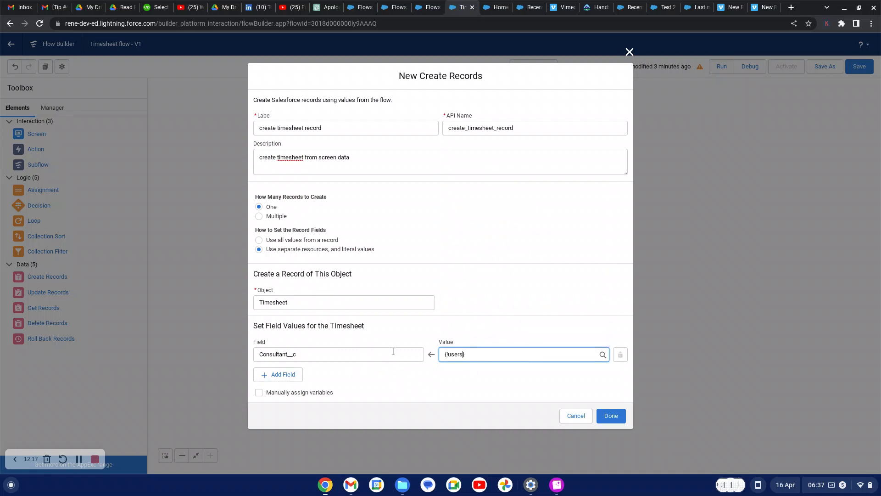
Add a row mapping Project_Name__c to the project choice set, then add a third row
click(288, 376)
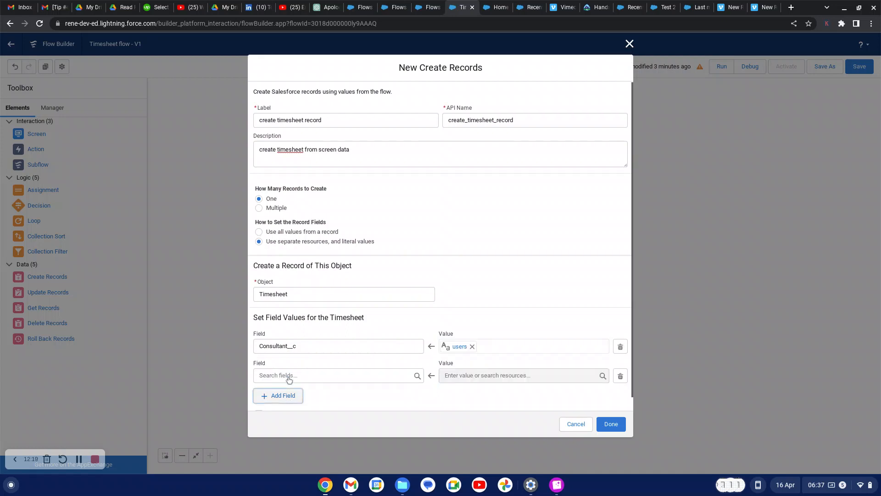
click(317, 375)
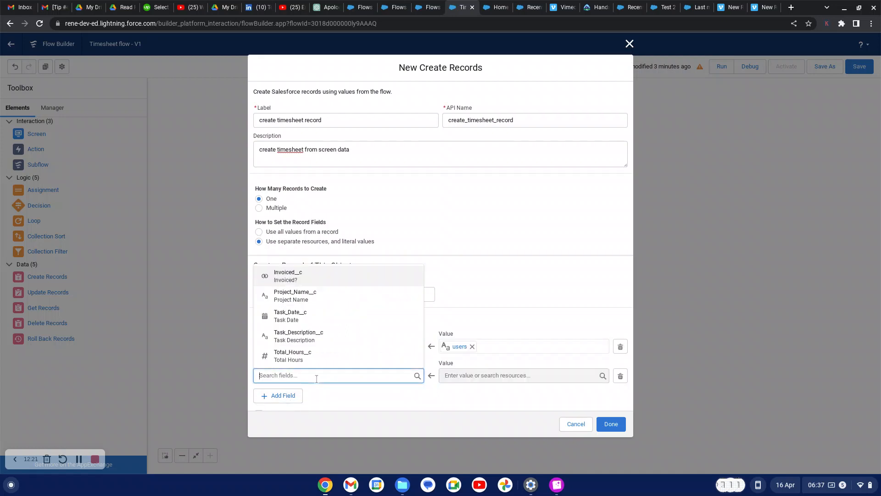
click(322, 301)
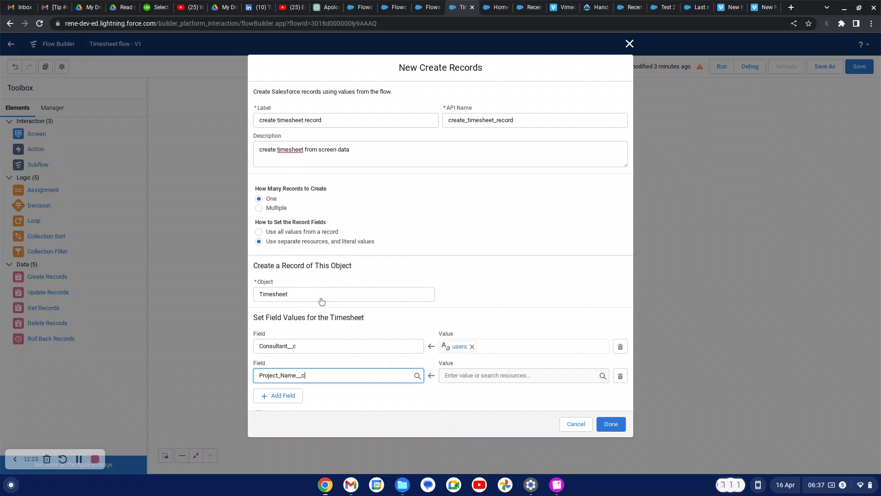
click(471, 378)
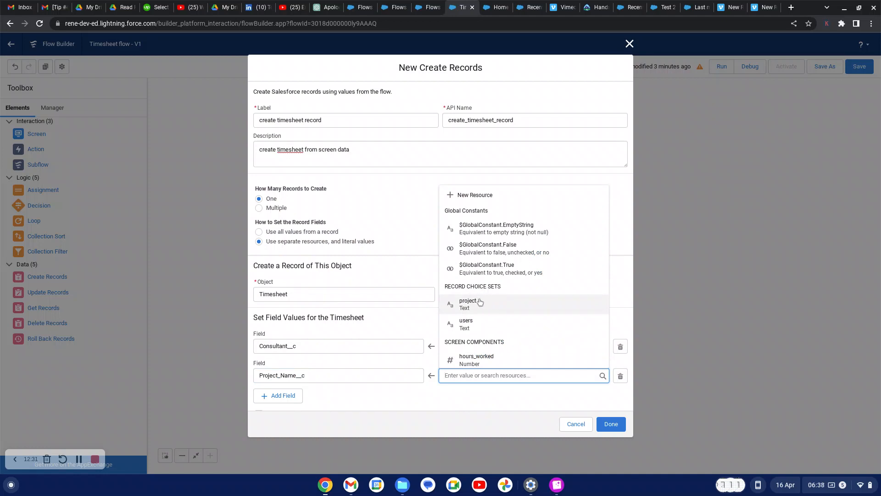
click(470, 309)
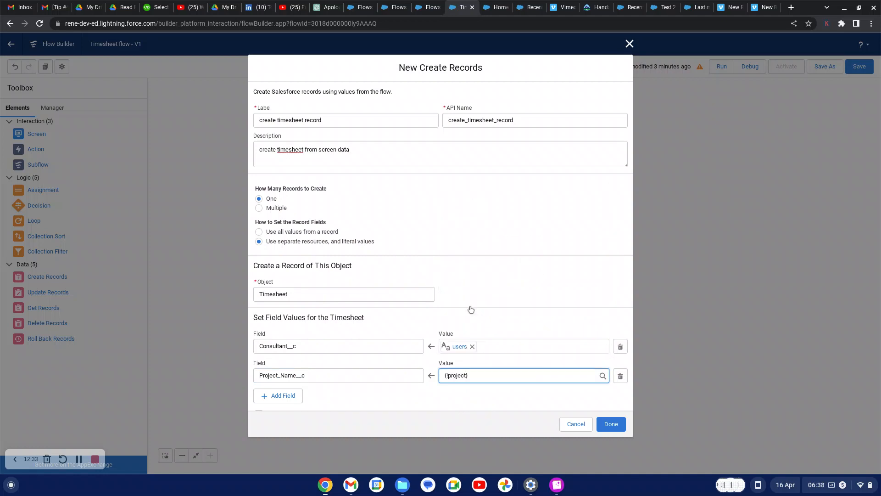
click(405, 397)
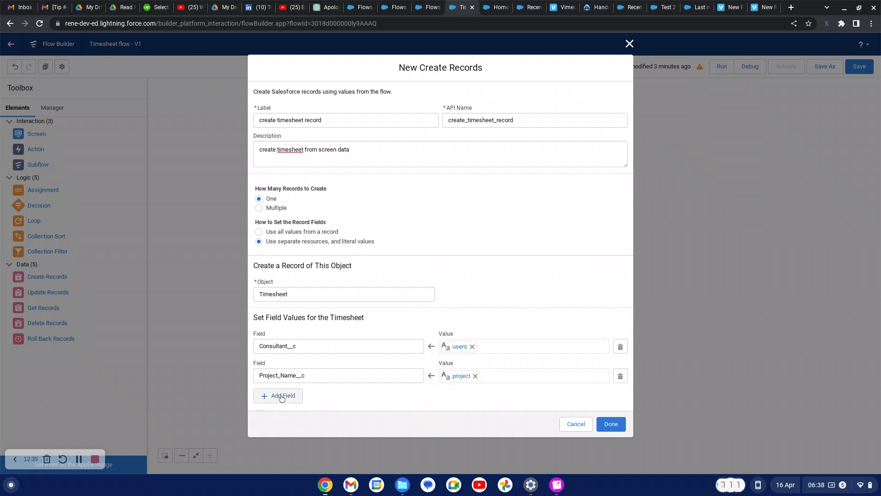
click(281, 397)
scroll(545, 370, down, 1)
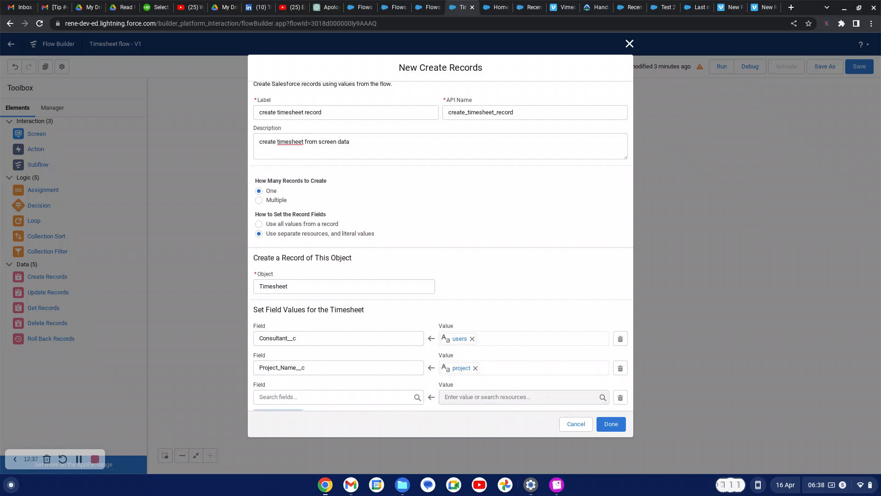
scroll(544, 370, down, 2)
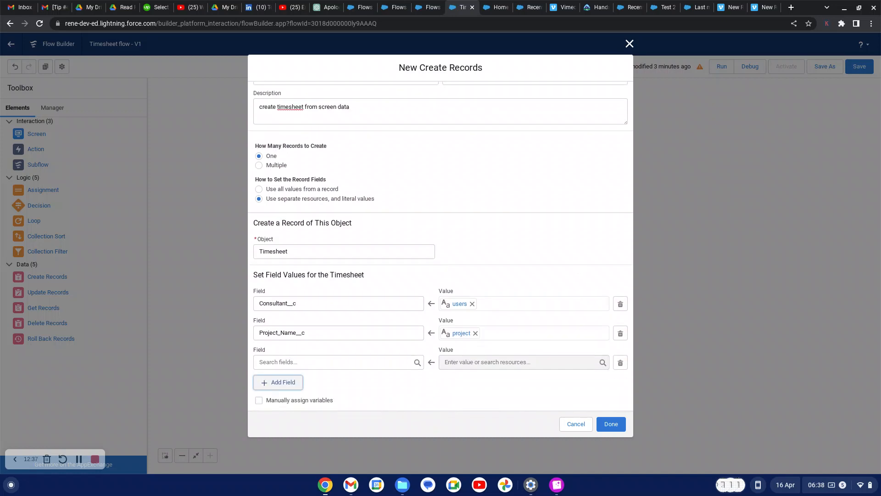
Map Task_Date__c to timesheet_date and Task_Description__c to task_description
click(340, 362)
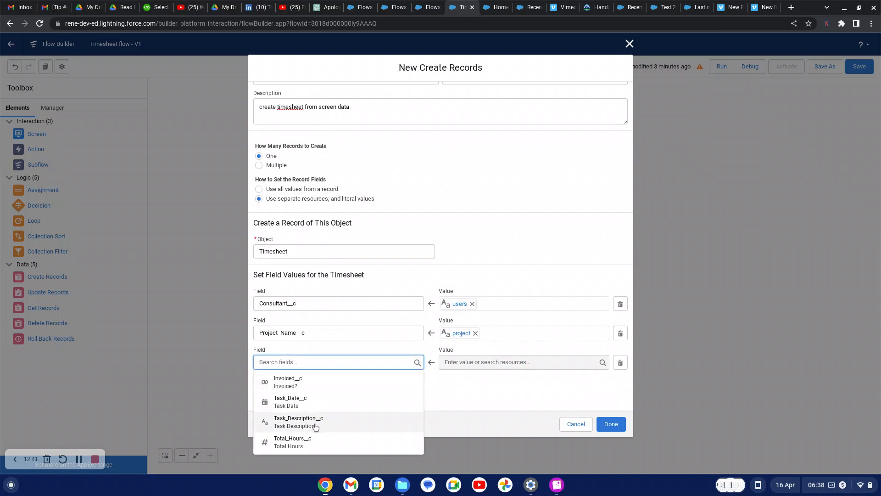
click(291, 403)
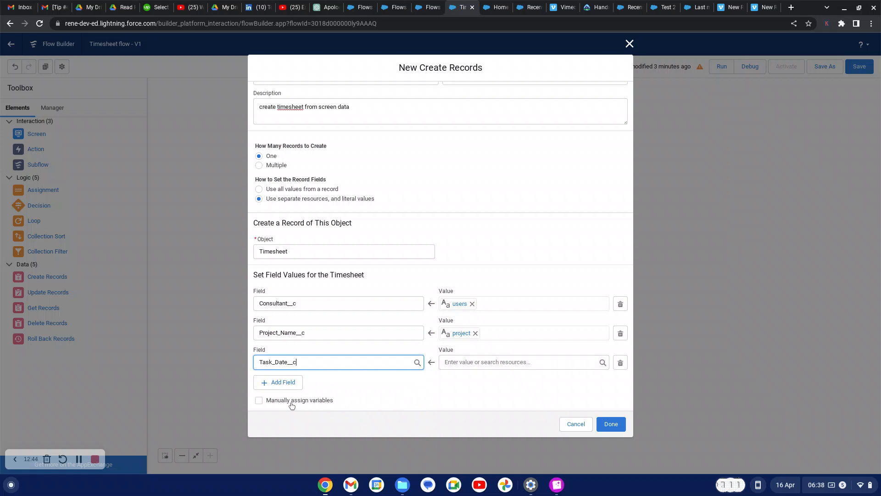
click(469, 365)
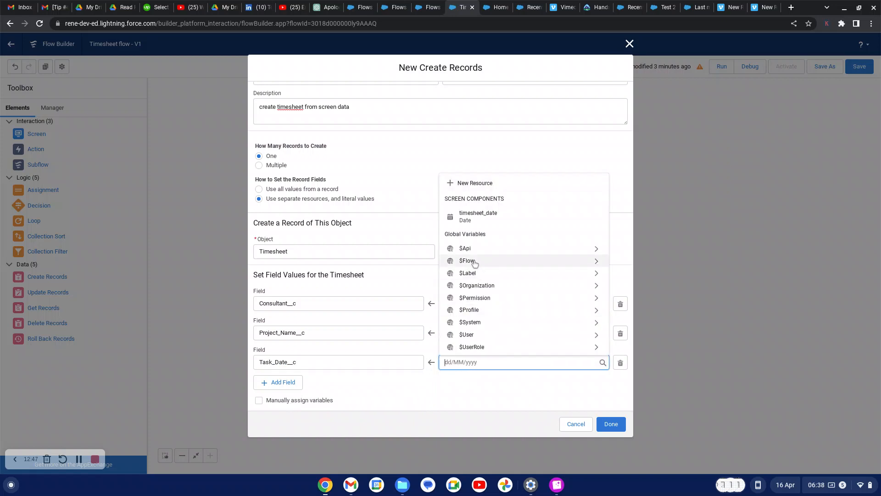
click(491, 217)
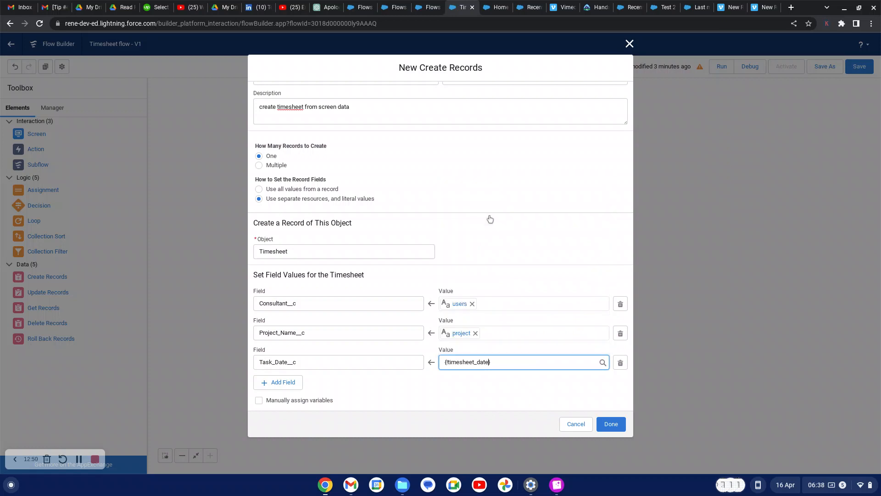
click(283, 383)
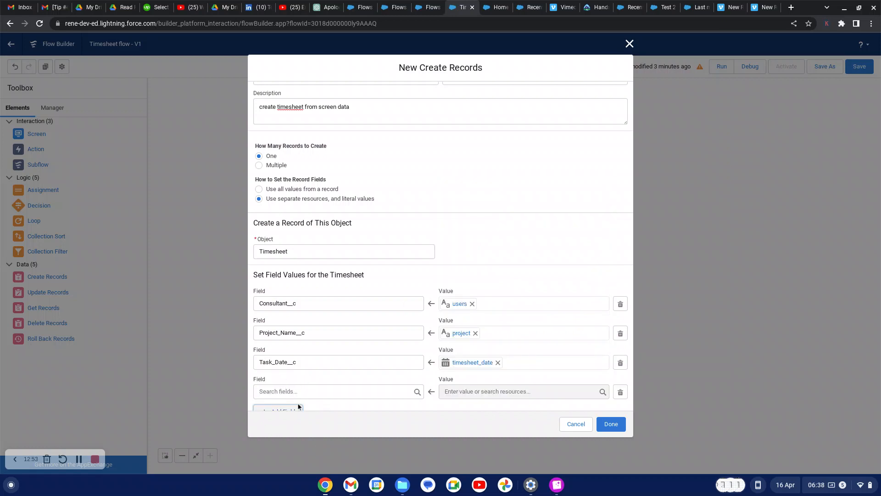
click(297, 391)
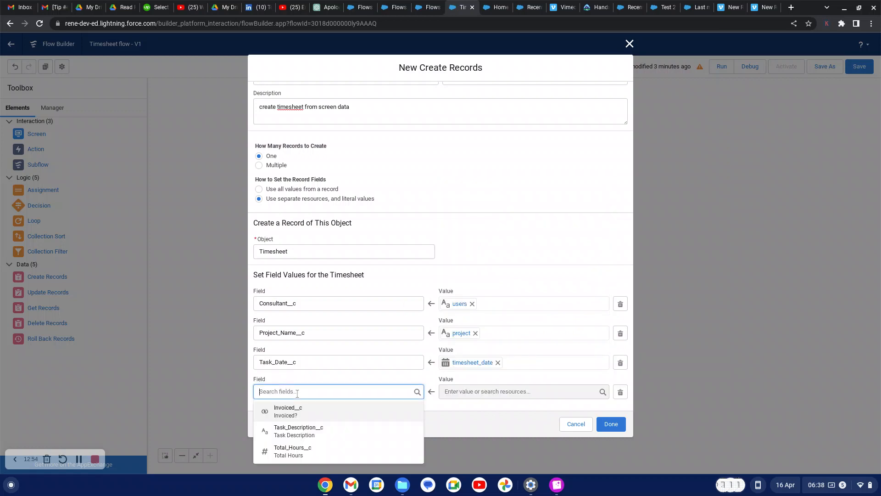
click(297, 431)
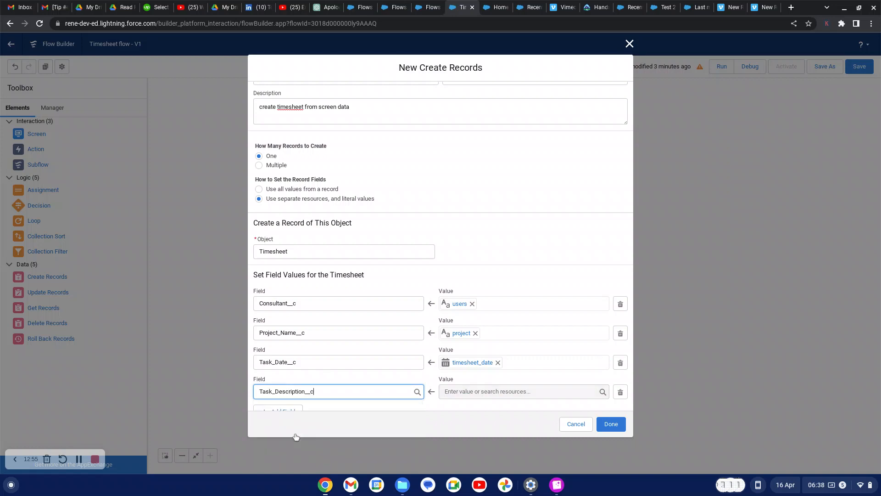
click(453, 392)
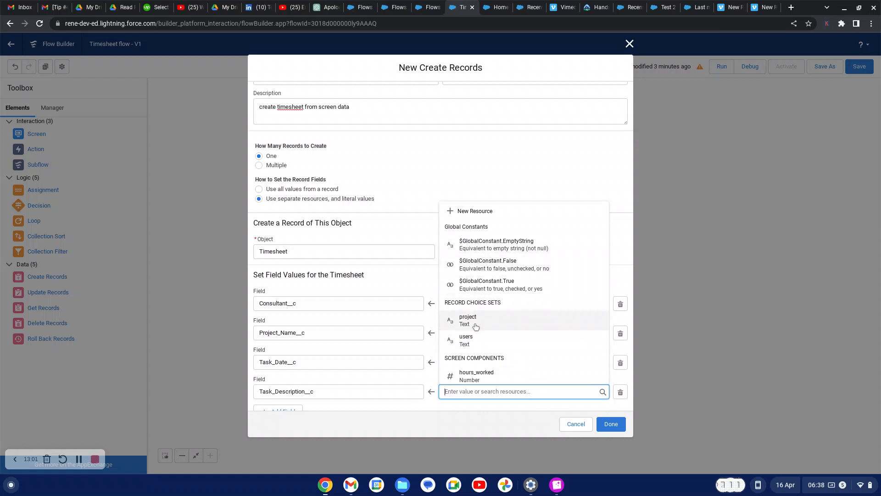
scroll(497, 385, down, 2)
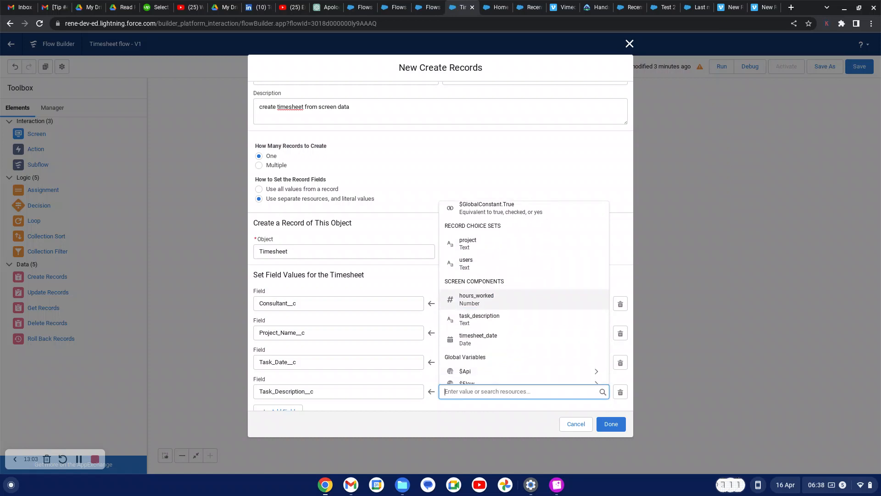
click(475, 303)
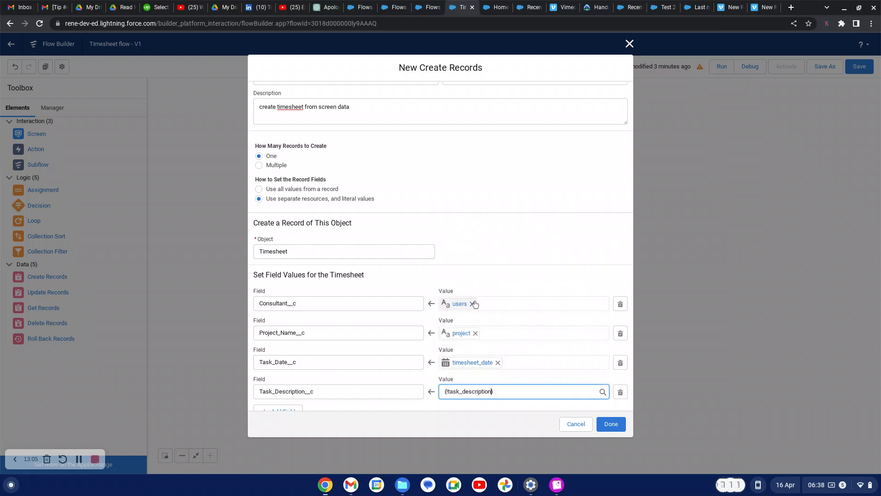
scroll(326, 397, down, 1)
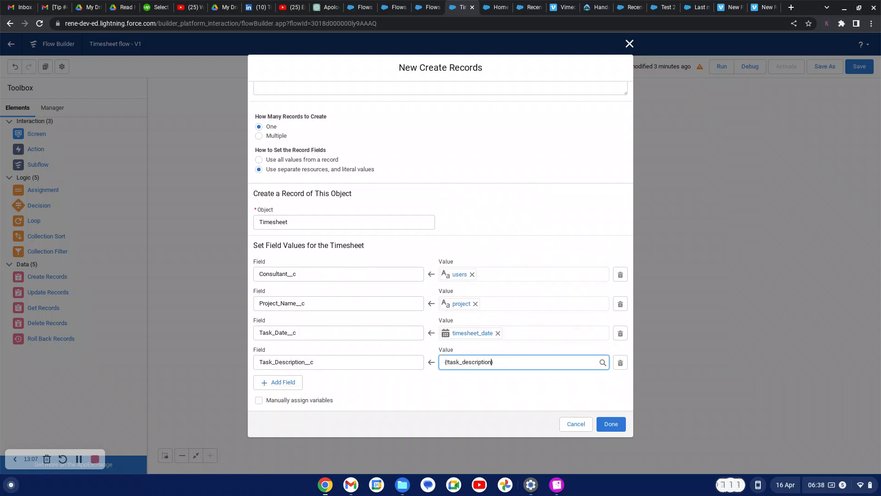
Add Total_Hours__c mapped to hours_worked and finish the Create Records element
click(275, 383)
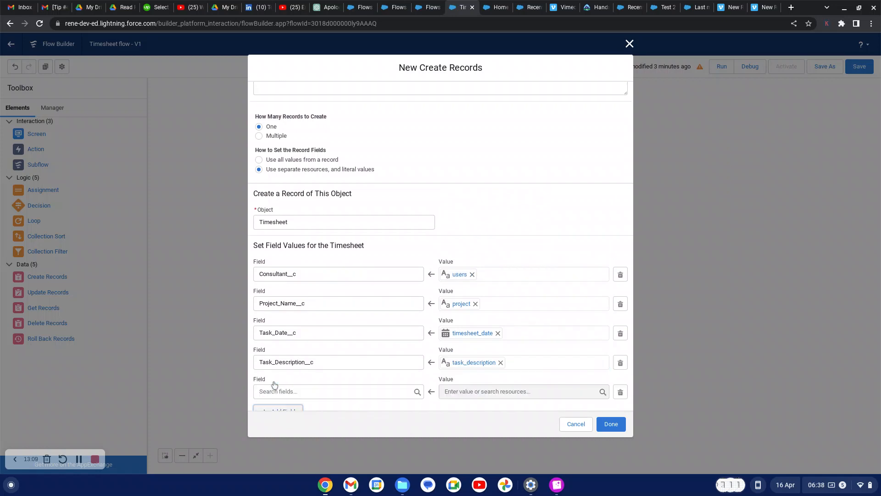
click(303, 392)
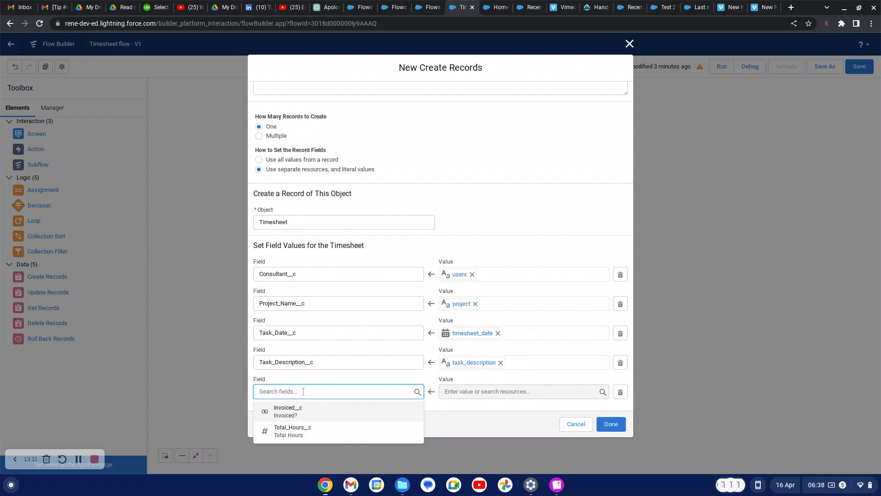
click(301, 429)
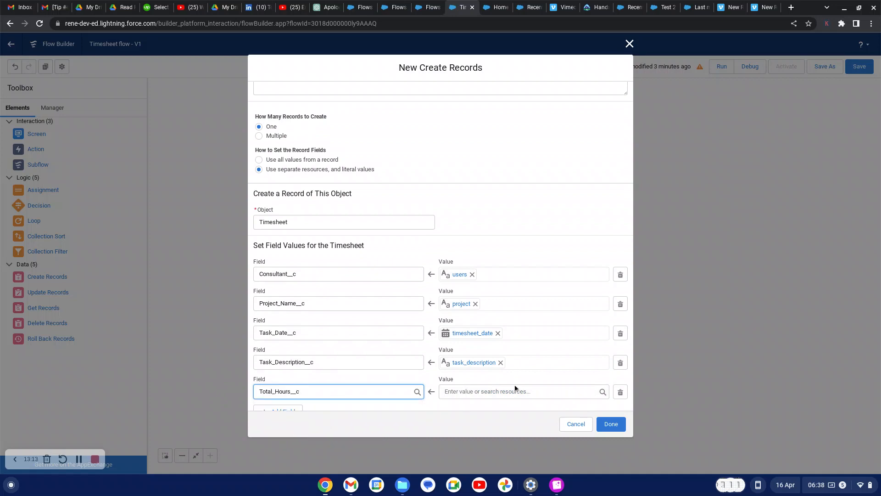
click(496, 391)
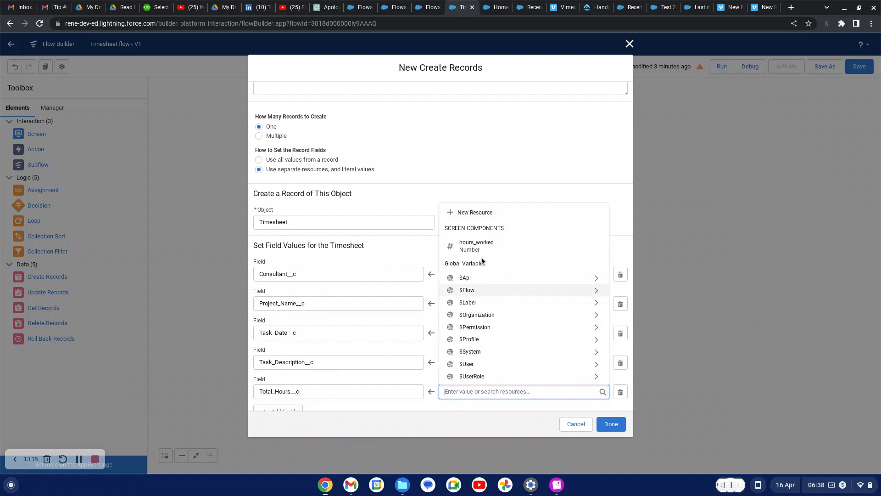
click(483, 247)
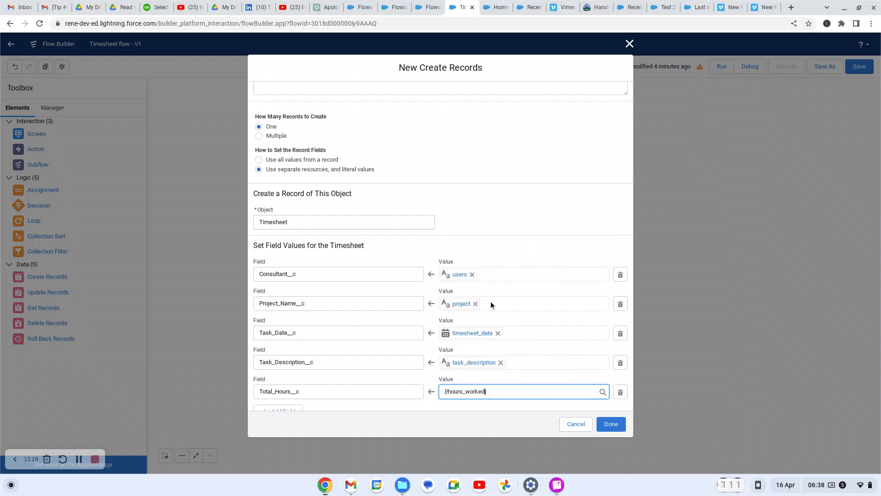
scroll(486, 391, down, 1)
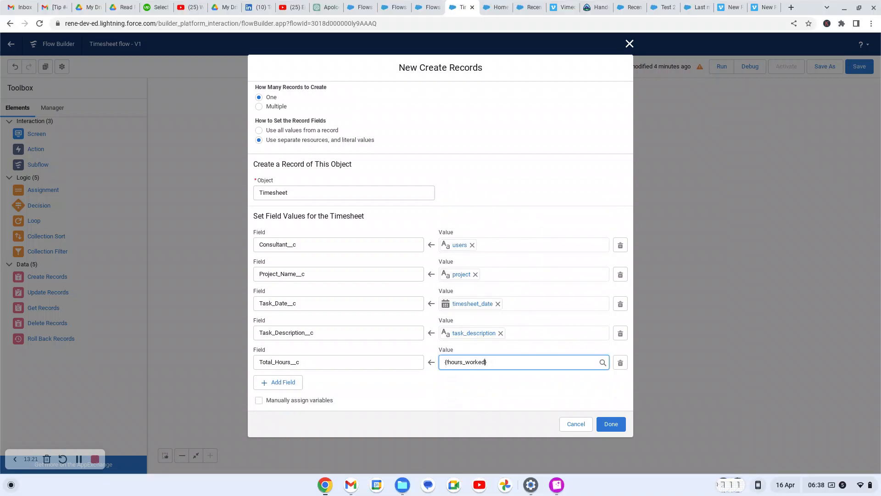
click(480, 383)
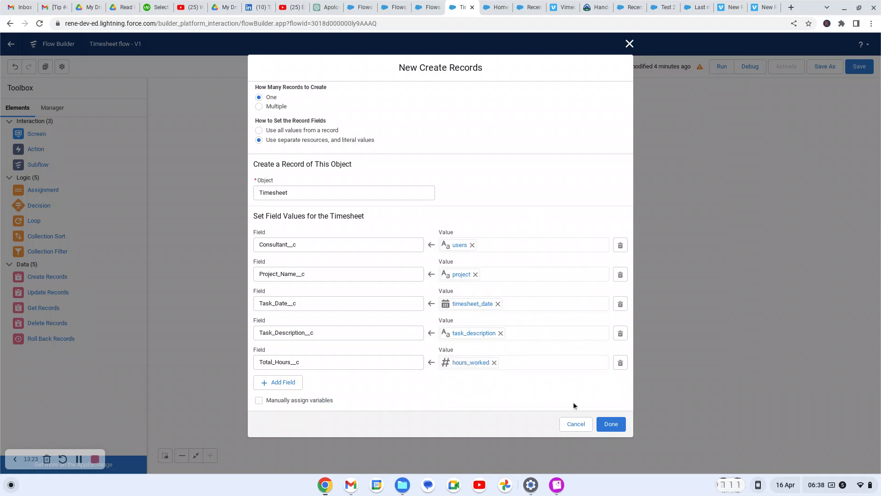
click(609, 427)
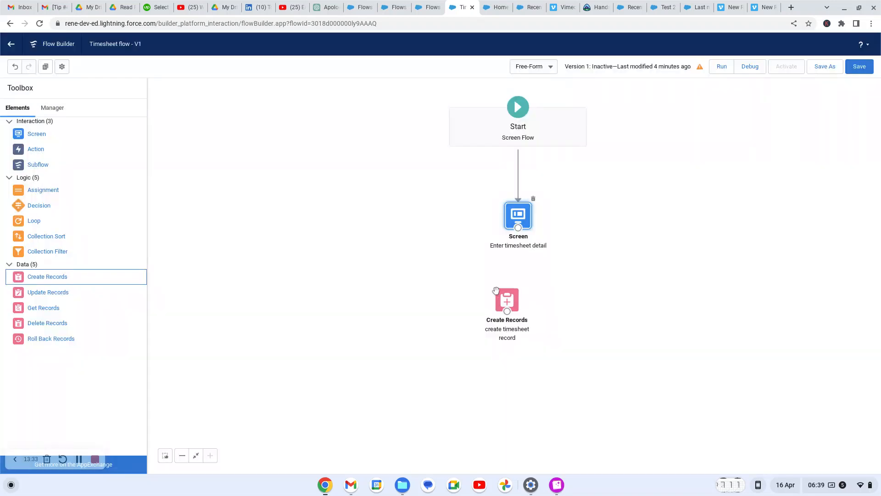
Connect Enter timesheet detail to create timesheet record and stack both directly under Start
drag(511, 300, 525, 292)
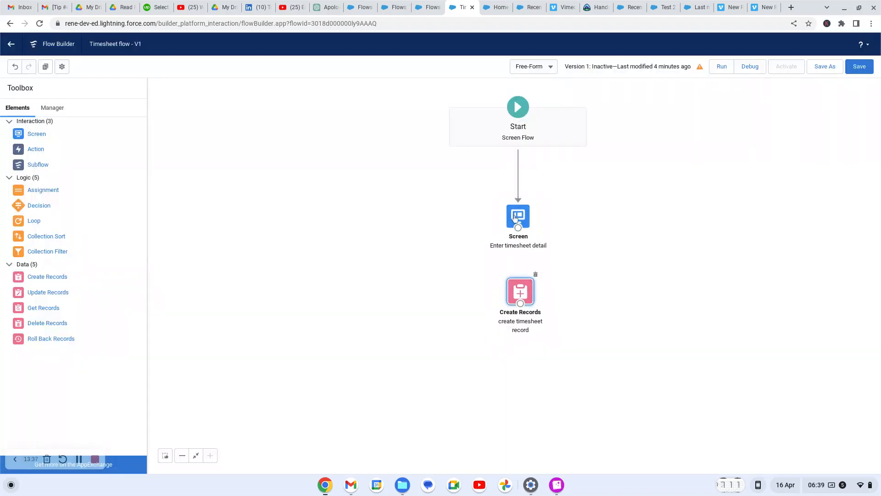
drag(518, 227, 522, 299)
drag(525, 245, 524, 219)
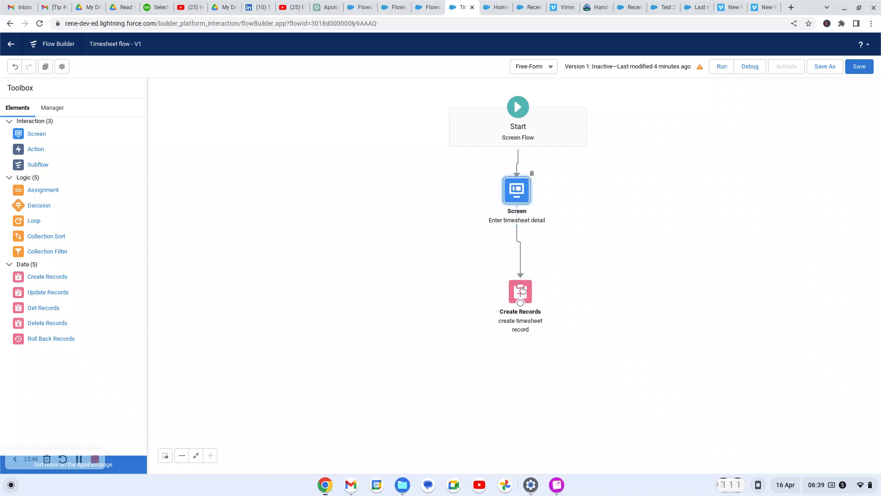
drag(522, 289, 523, 272)
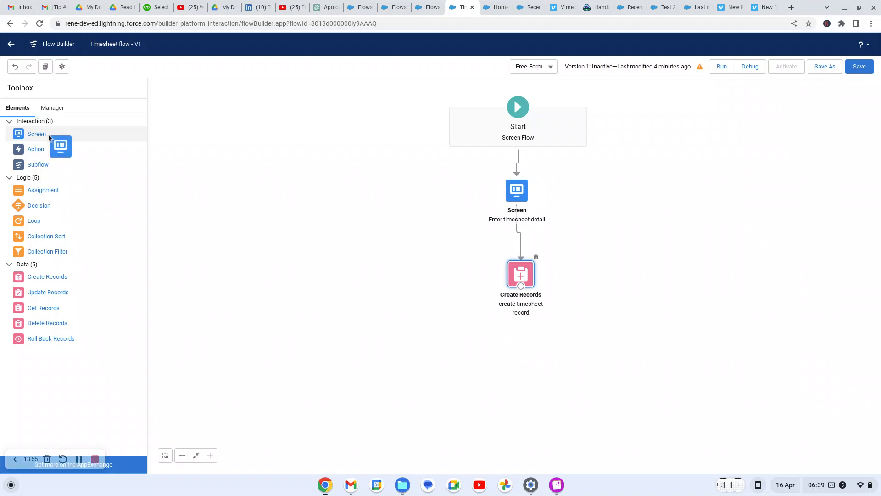
Add a new Screen element below Create Records, trying then deleting a Display Text component
drag(48, 134, 490, 346)
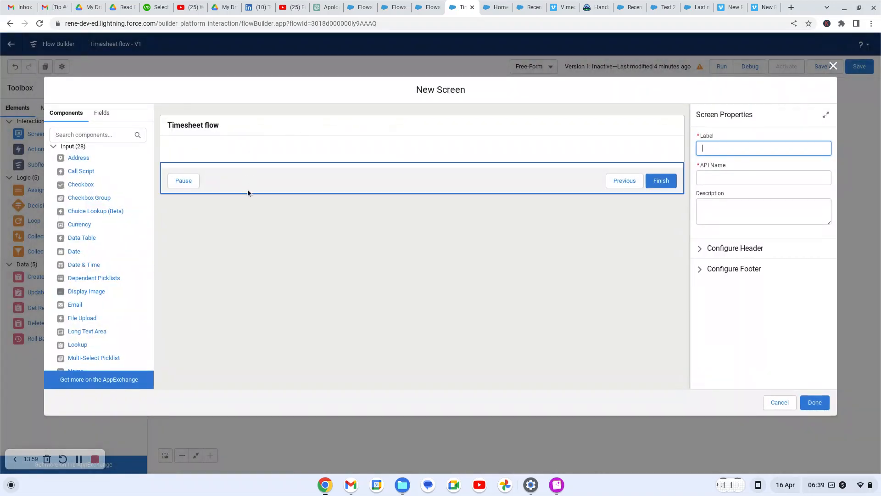
click(86, 135)
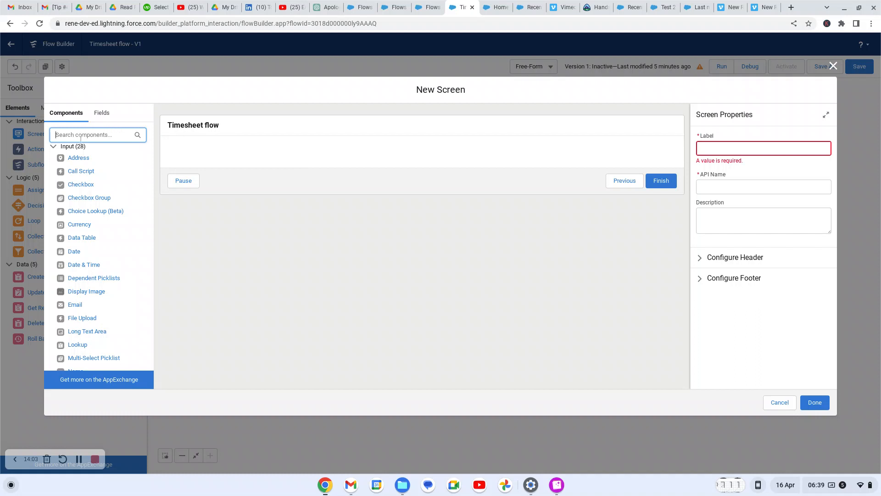
text(dis)
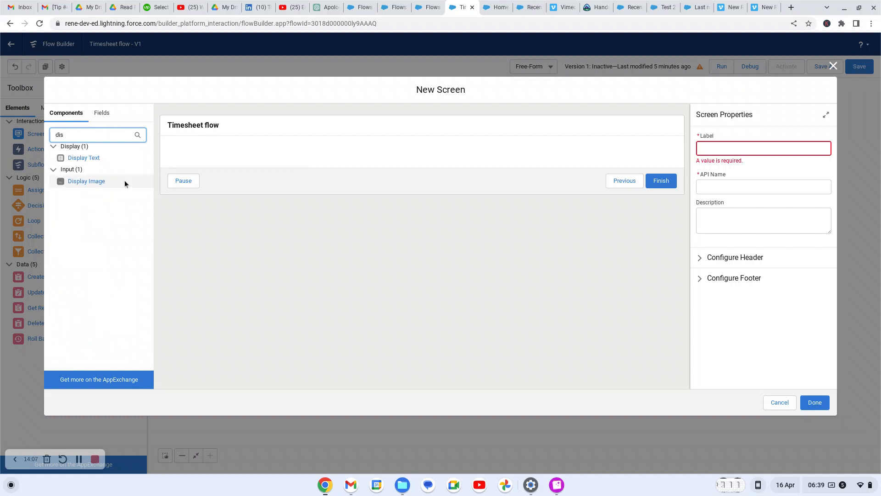
drag(94, 164, 265, 156)
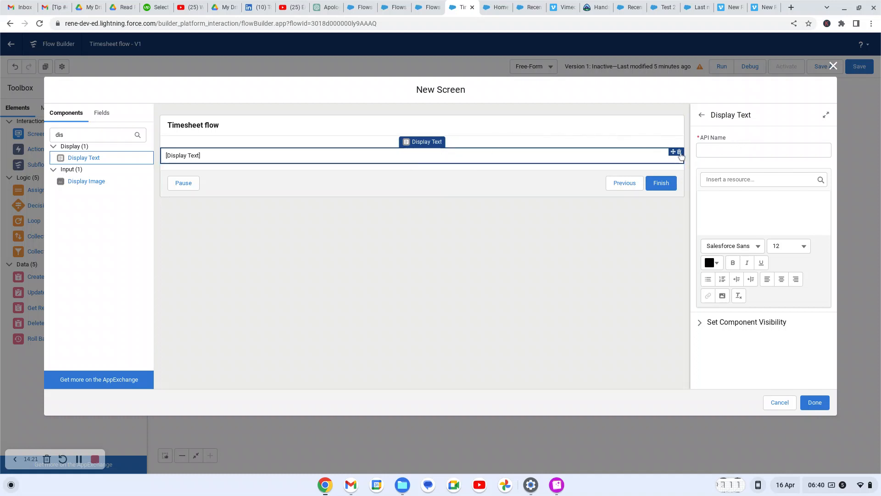
click(679, 152)
click(520, 271)
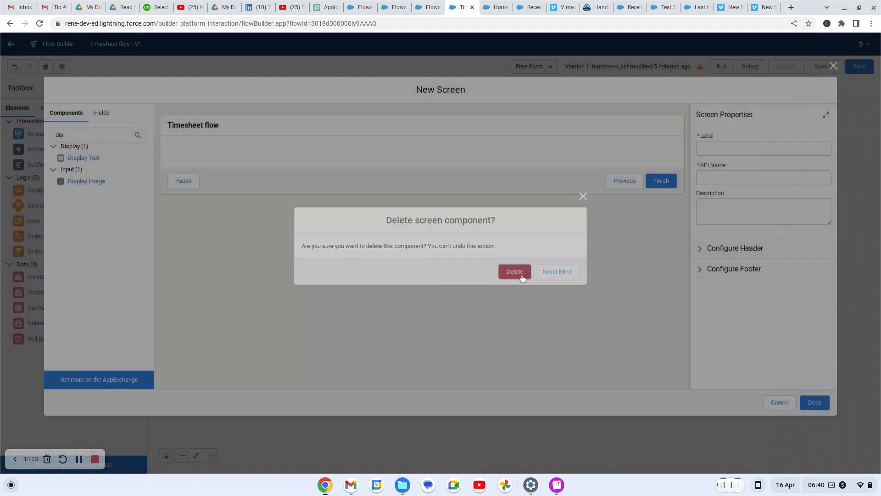
Label the screen 'Timesheet created' and add a Display Text component to it
click(720, 147)
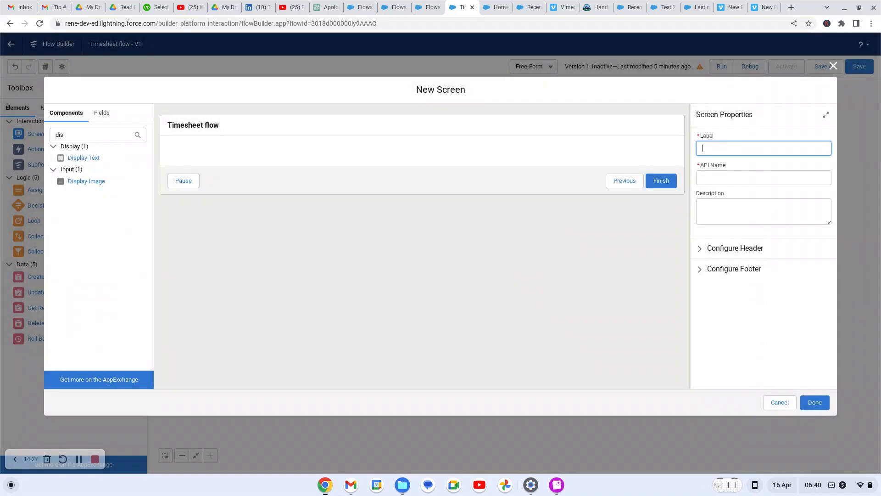
text(Time)
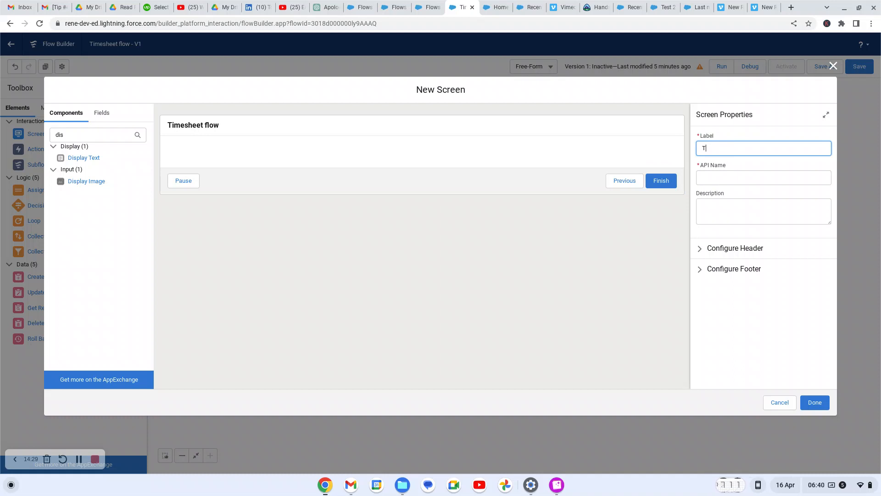
text(sheet created)
click(808, 248)
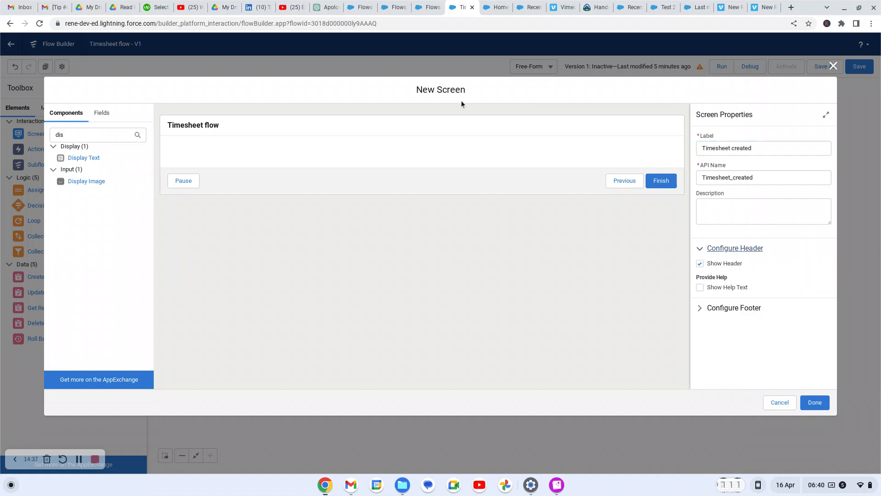
drag(128, 157, 245, 151)
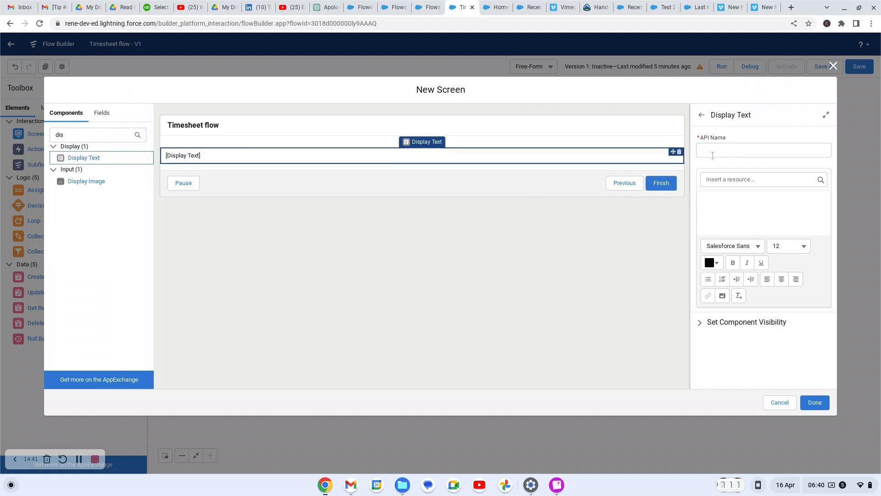
Give the Display Text component the API name timesheetcreate, removing the invalid space
click(712, 155)
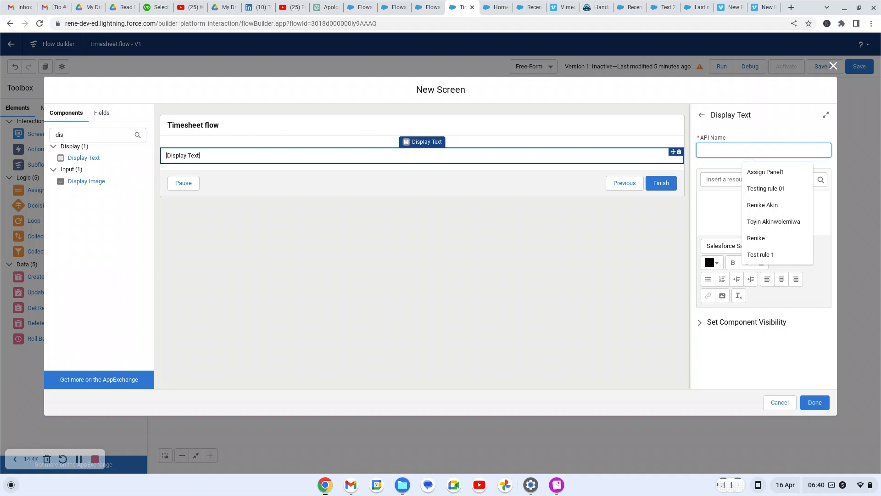
text(t)
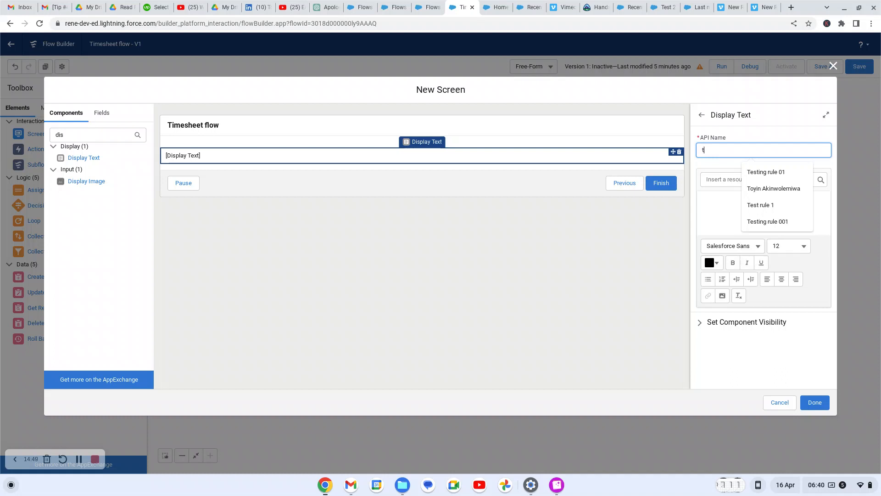
text(imes)
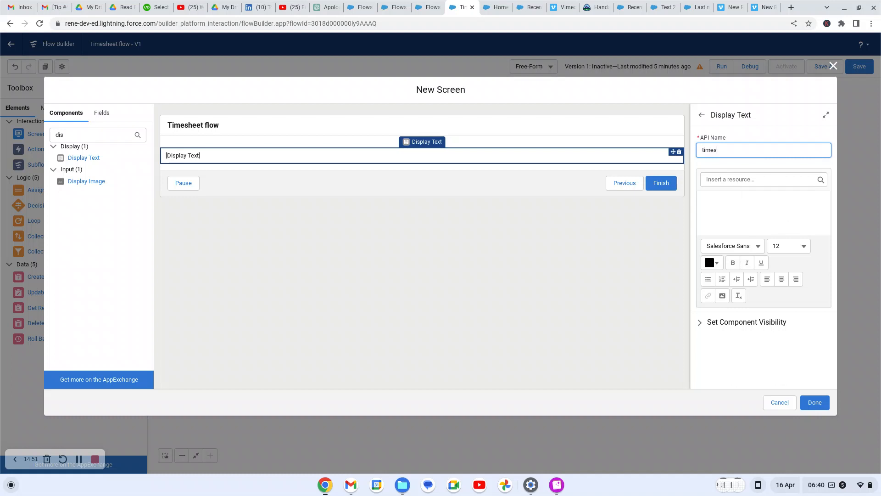
text(heet create)
click(712, 207)
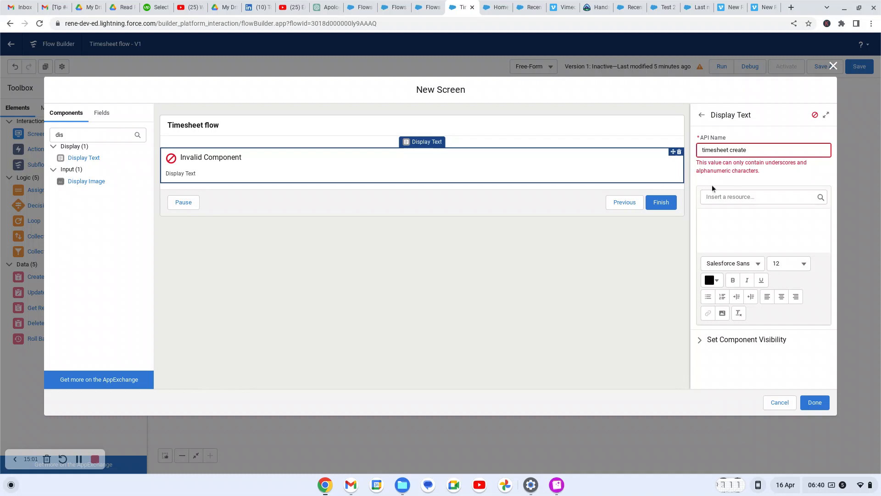
click(733, 151)
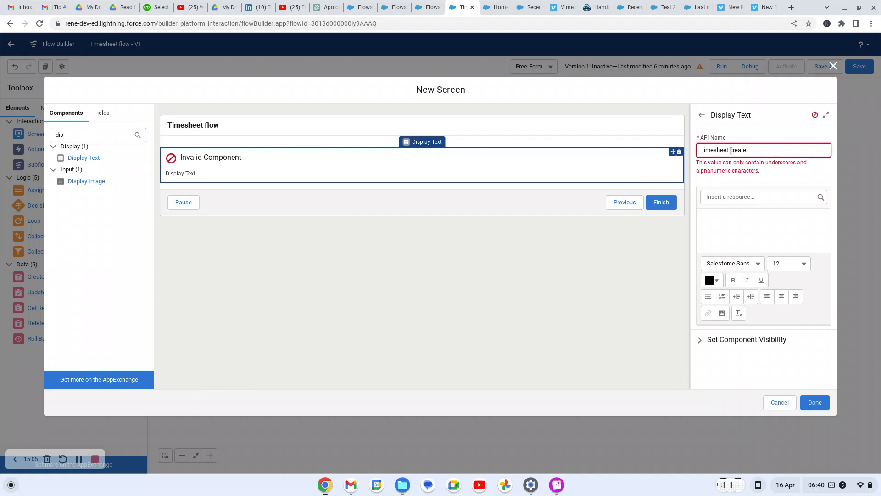
key(BackSpace)
Write the message 'Timesheet created successfully!', correcting the typo, and select it
click(784, 226)
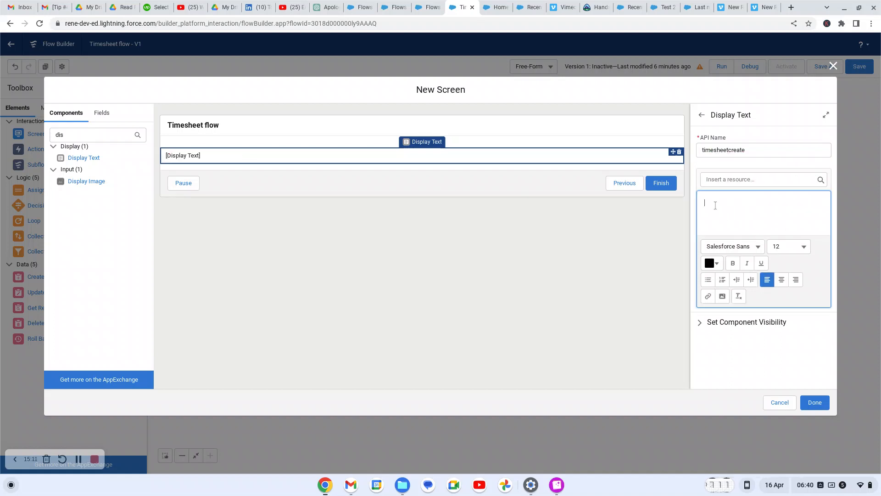
text(T)
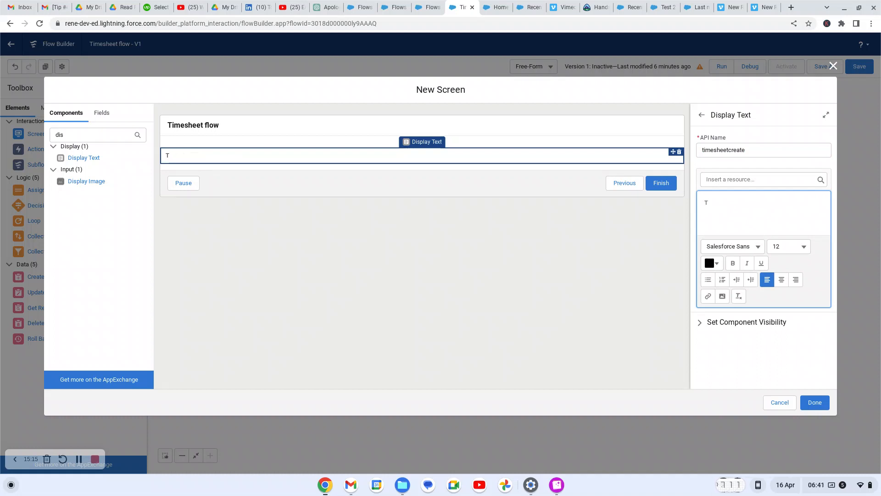
text(imsheet created su)
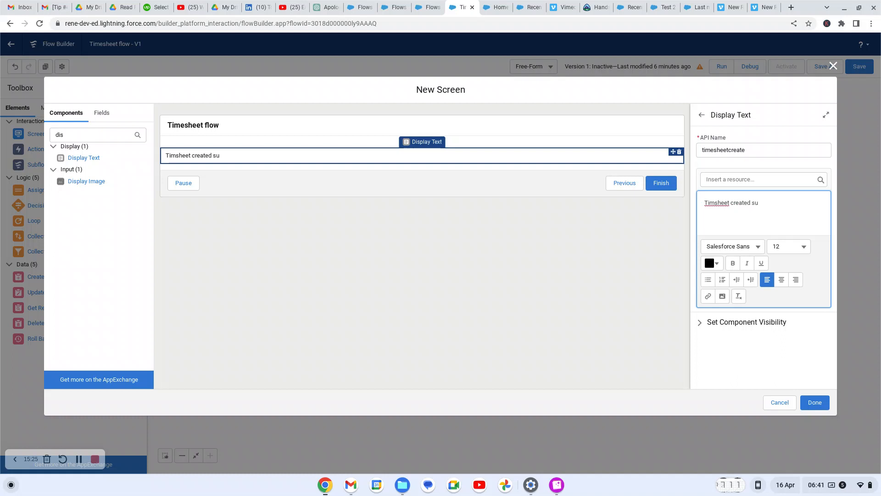
text(ccessfully!)
click(717, 204)
text(e)
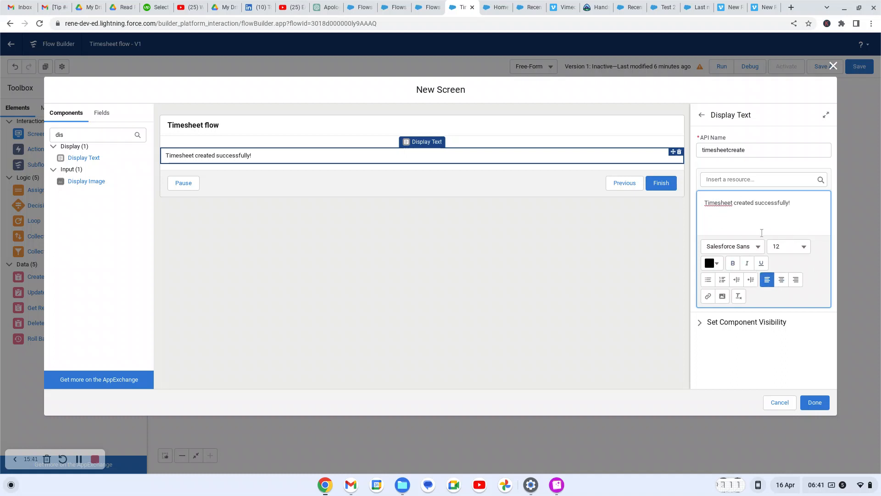
click(805, 203)
drag(789, 206, 698, 207)
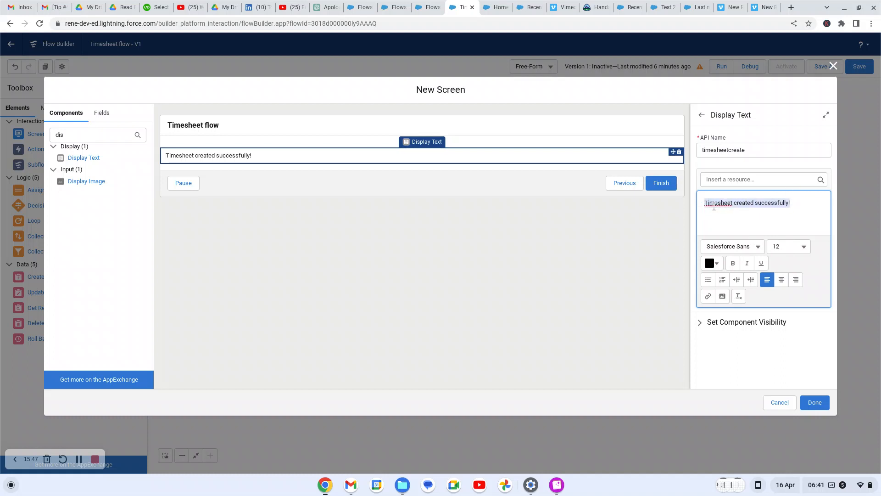
Format the confirmation message as bold, font size 16, and centre-aligned
click(801, 248)
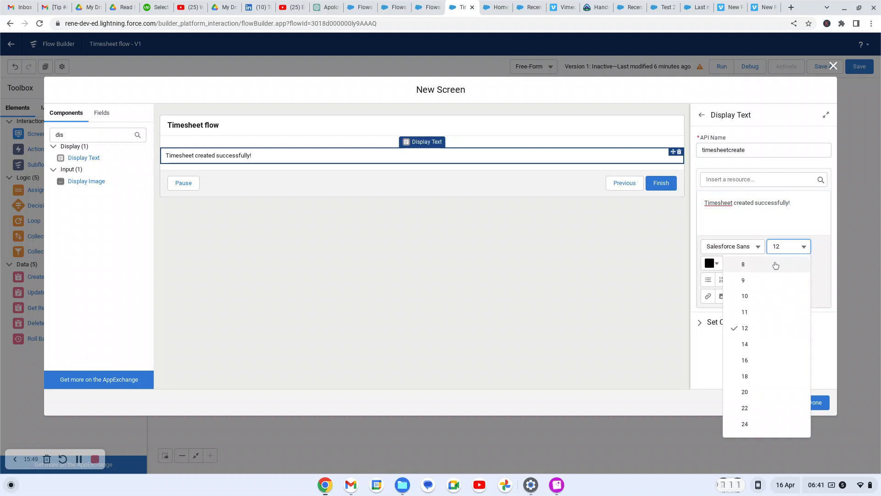
click(752, 344)
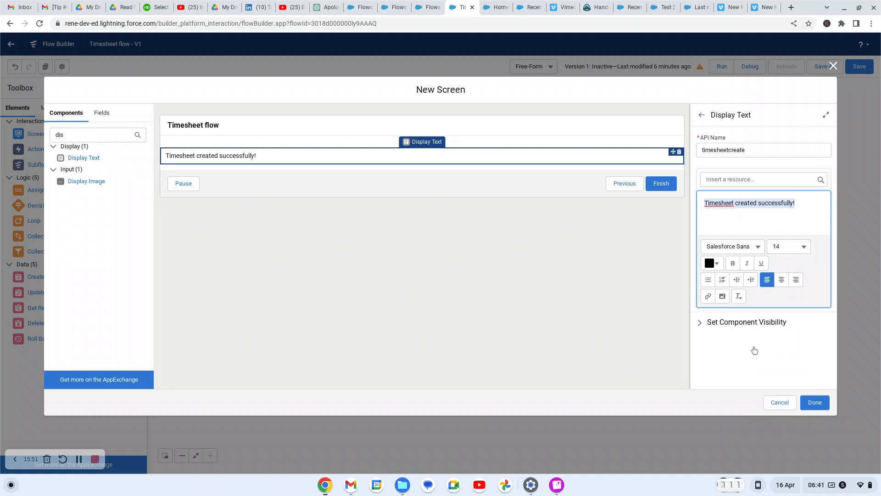
click(733, 263)
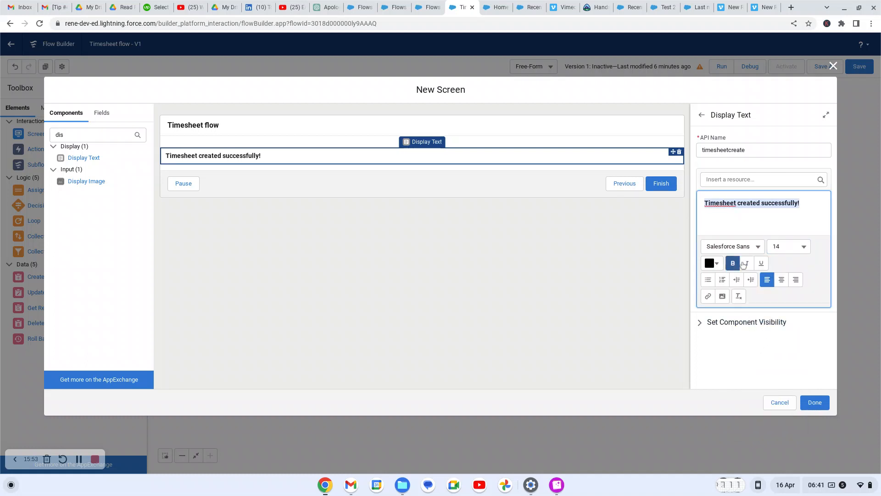
click(804, 250)
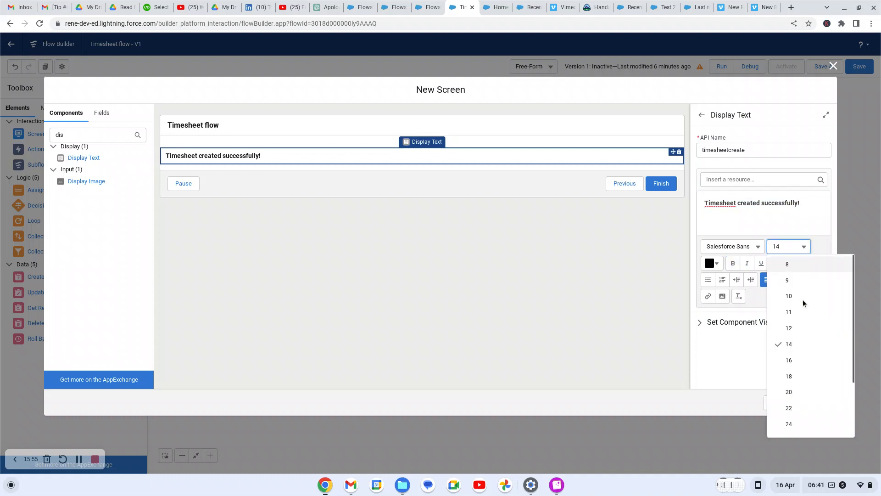
click(794, 367)
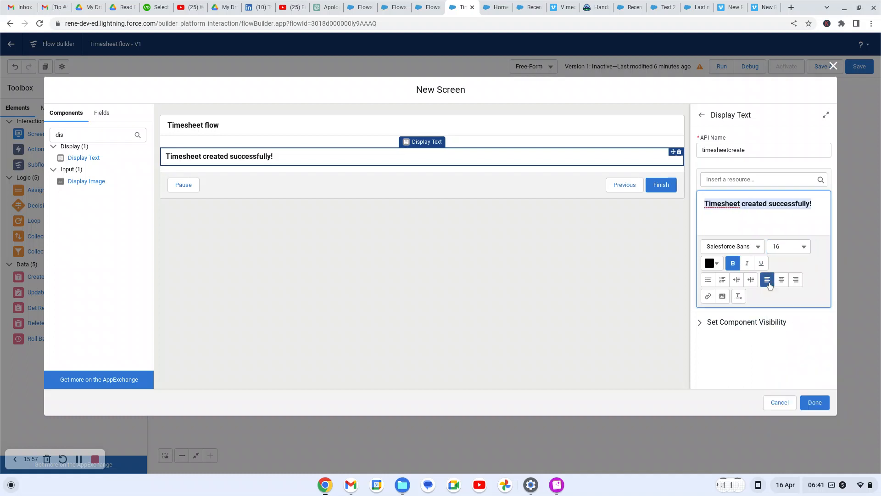
click(781, 280)
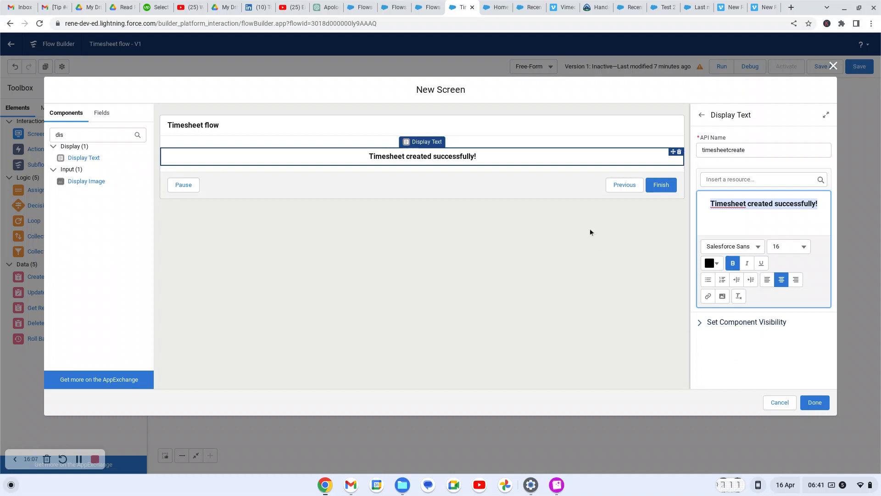
click(524, 180)
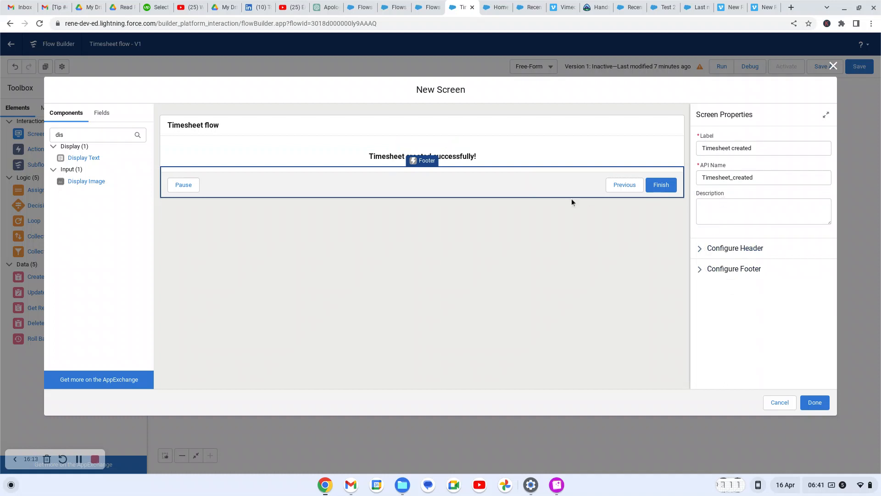
Uncheck Show Footer to hide the Timesheet created screen's navigation buttons, then finish the screen
click(539, 162)
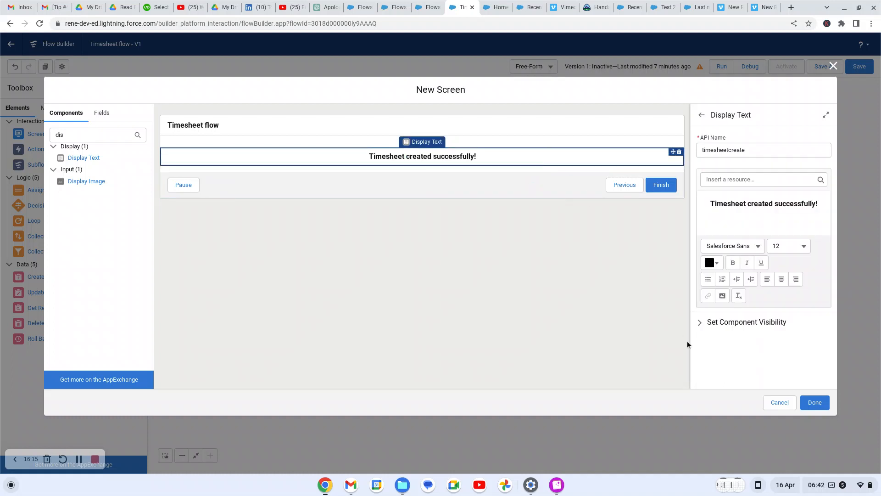
click(699, 324)
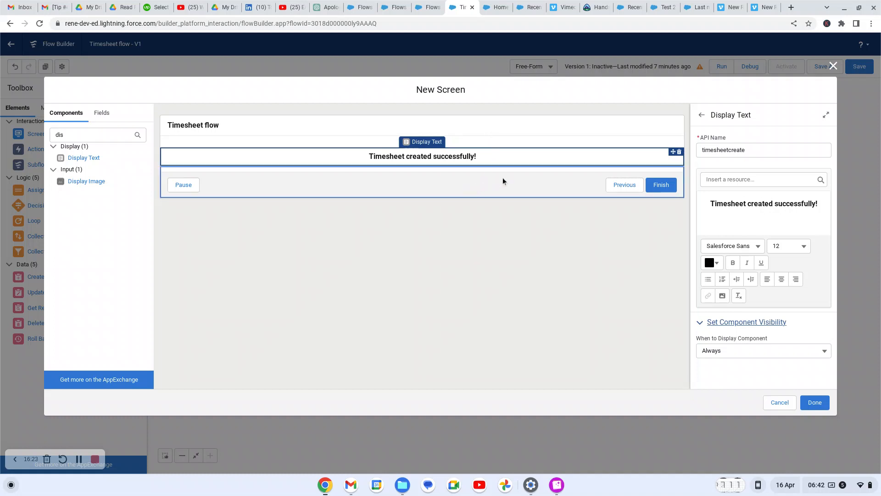
click(513, 179)
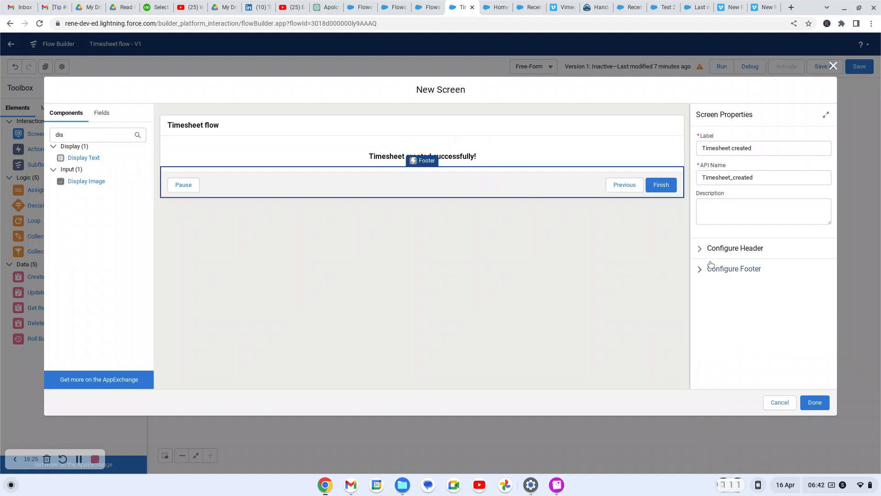
click(699, 249)
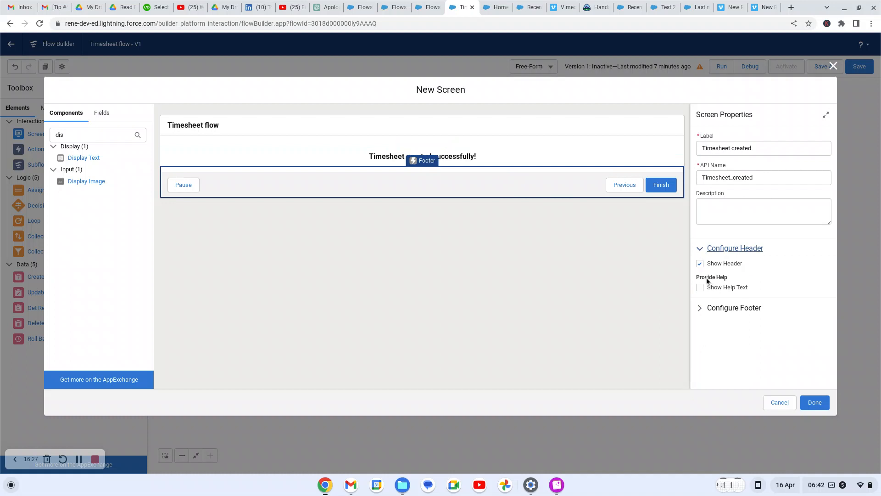
click(700, 309)
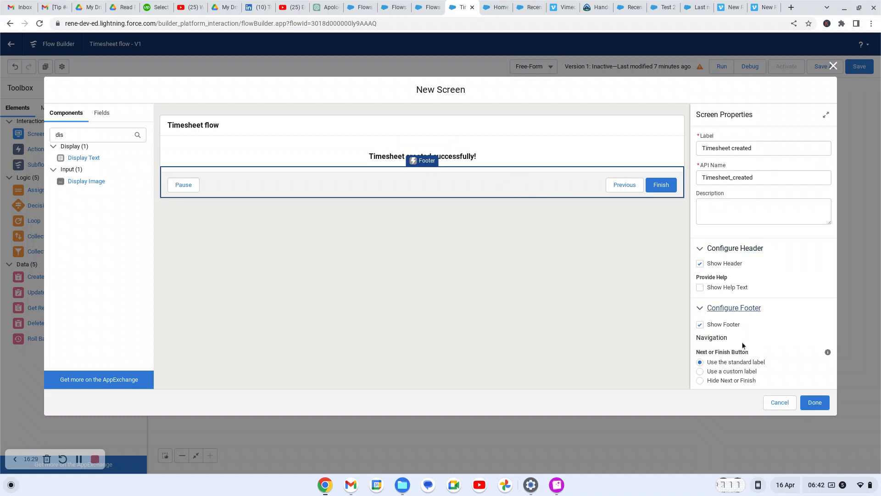
scroll(762, 257, down, 3)
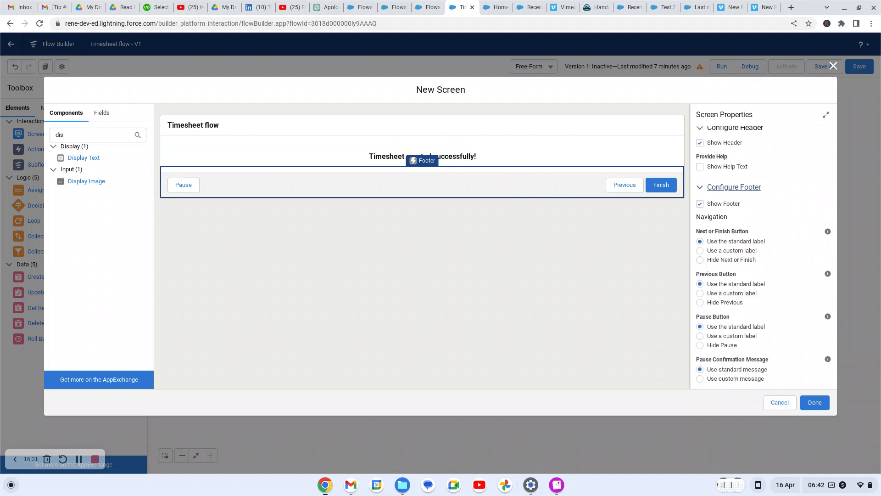
scroll(824, 310, up, 3)
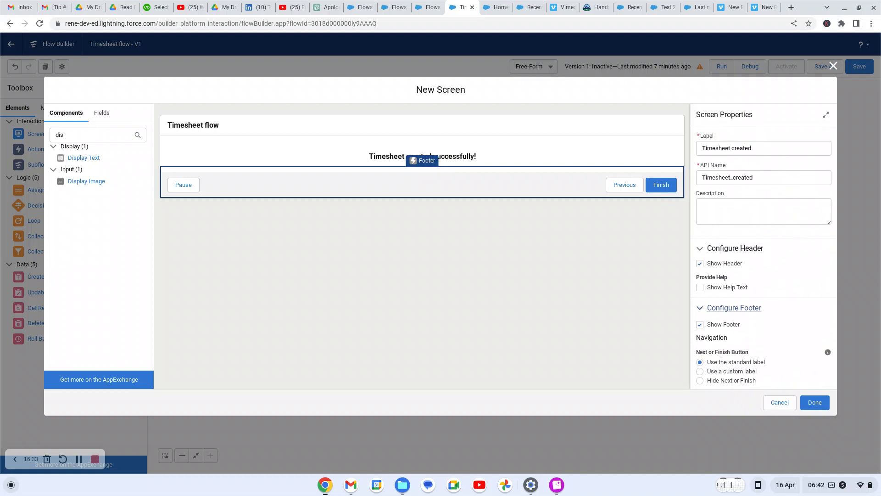
click(700, 325)
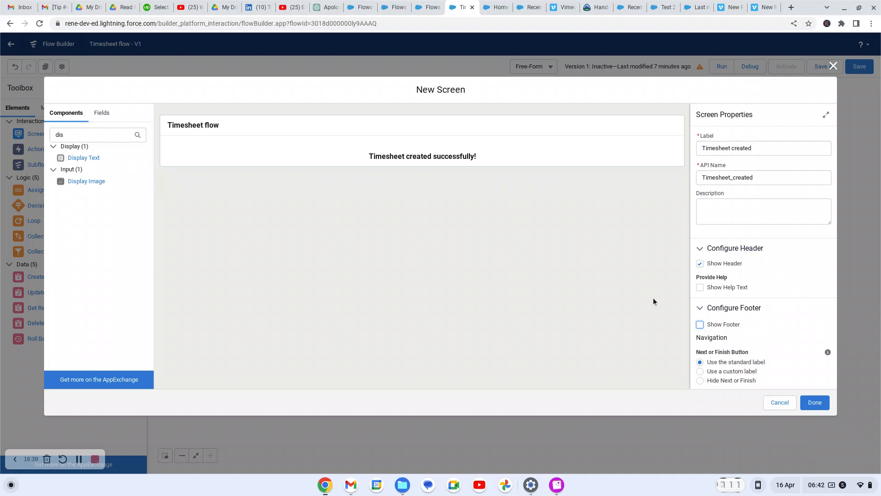
click(814, 403)
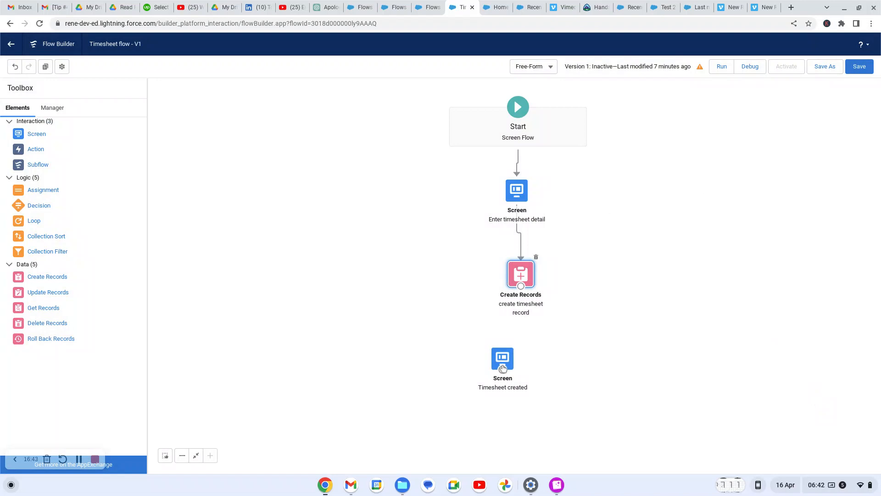
Link create timesheet record to the Timesheet created screen beneath it and run the flow
drag(535, 359, 555, 367)
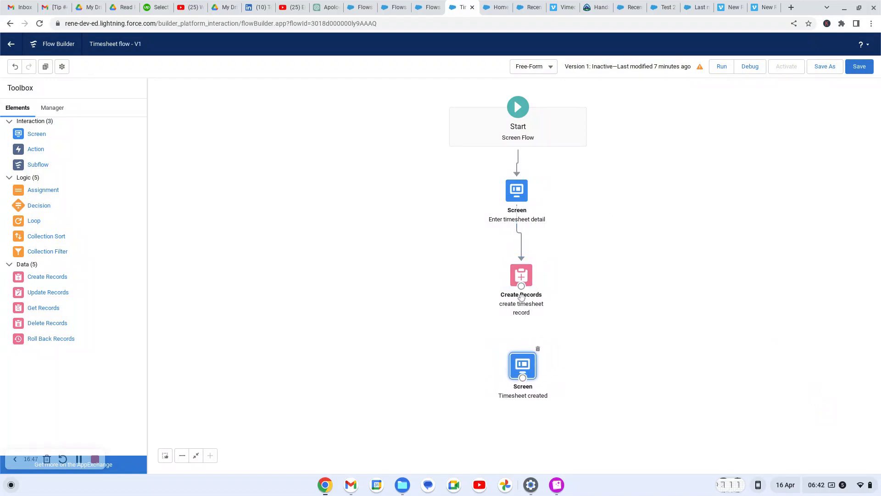
drag(521, 288, 526, 382)
click(721, 69)
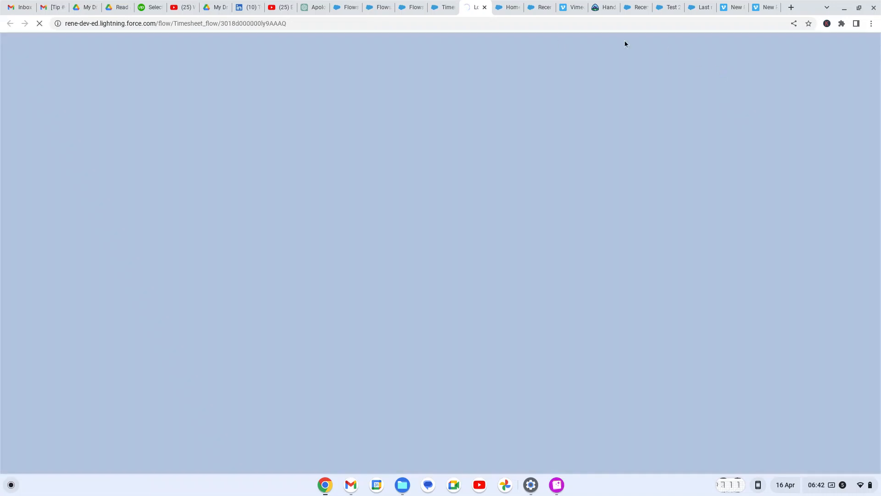
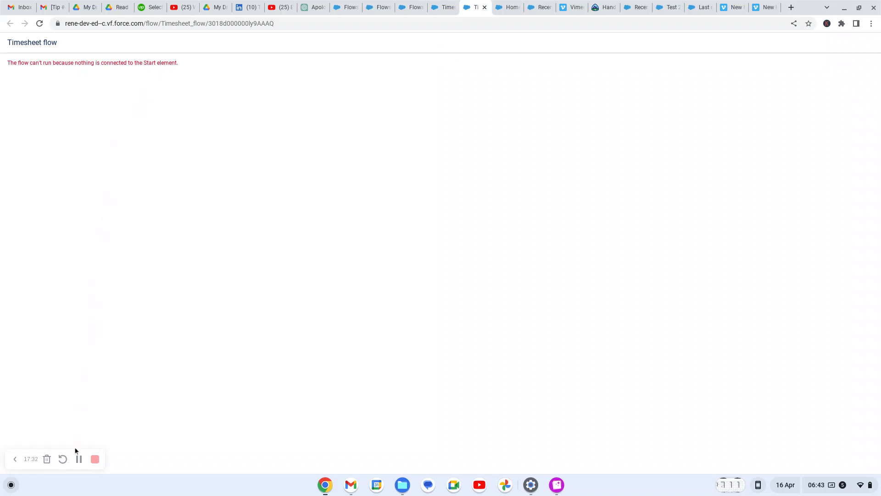
Close the failed test run tab and open the Enter timesheet detail screen for editing
key(ctrl+w)
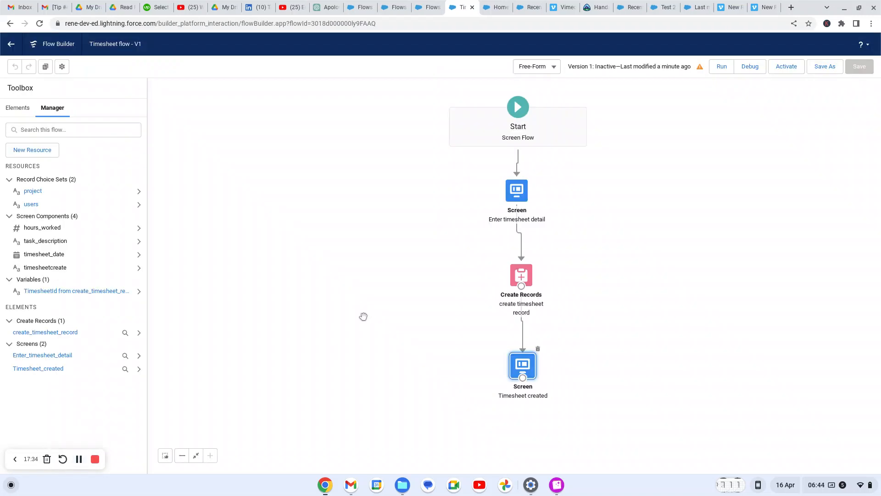
click(517, 190)
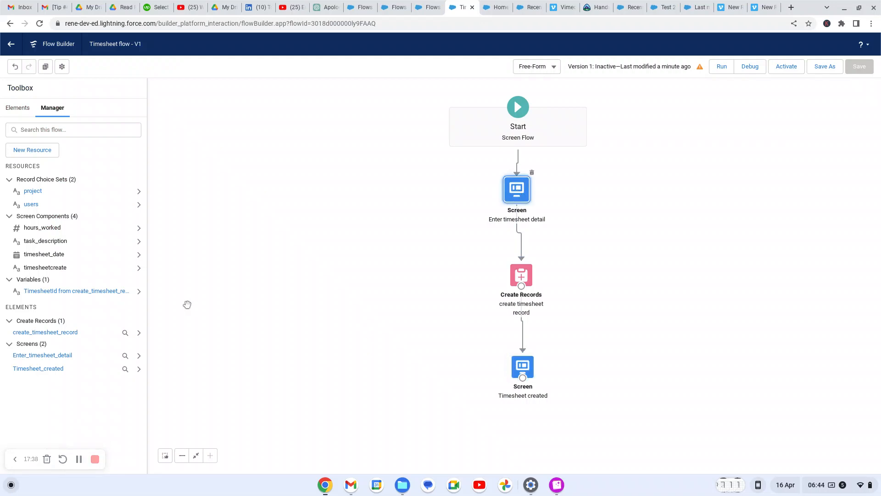
click(79, 459)
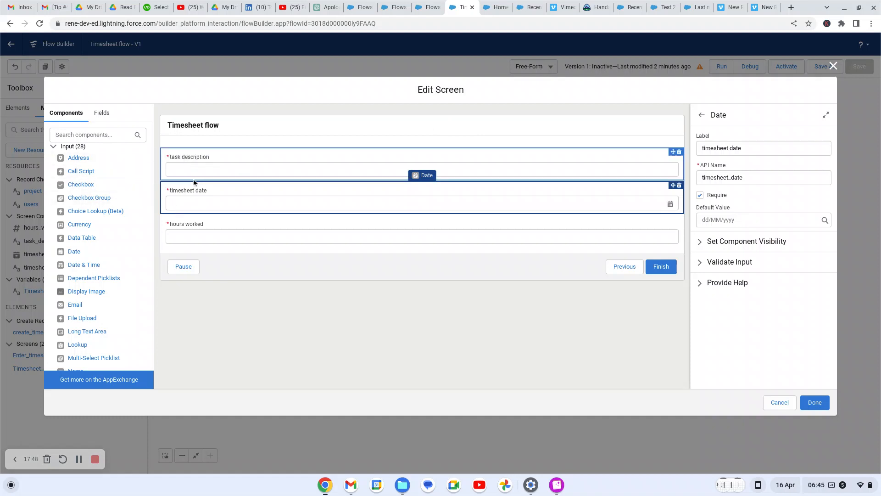
Place a Picklist component at the top of the screen labelled 'project'
click(99, 135)
text(pick)
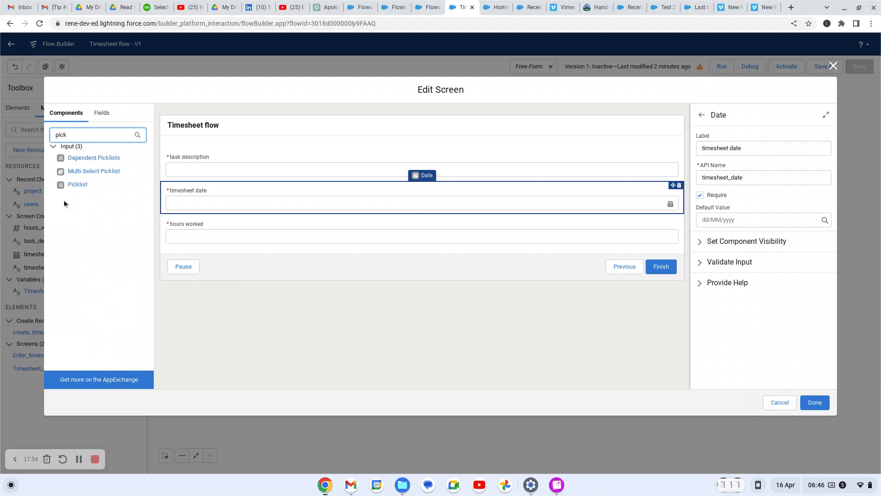
drag(95, 188, 249, 148)
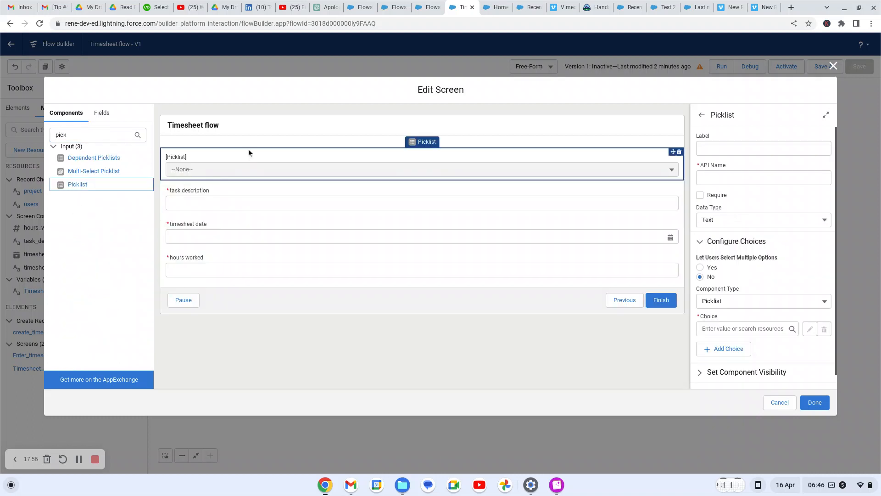
click(705, 148)
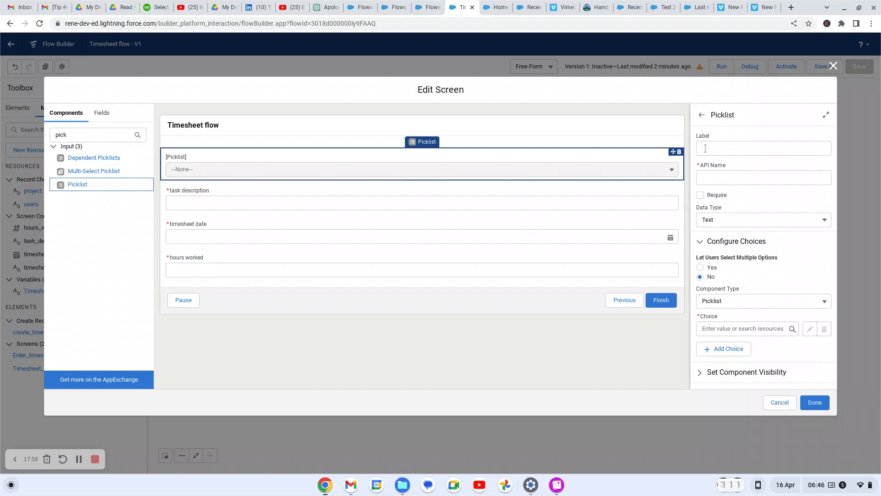
click(705, 149)
text(p)
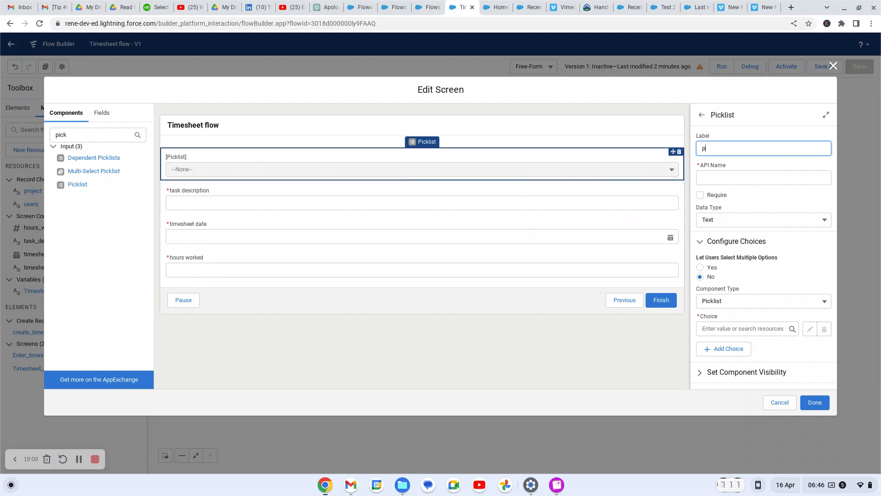
text(rojects)
Make the project picklist required using the {!project} choice set, and drop another picklist below
click(699, 196)
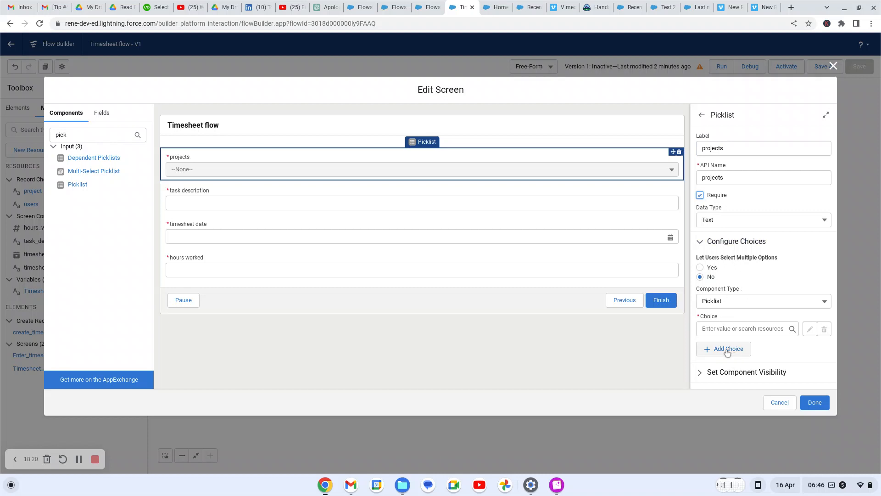
click(739, 328)
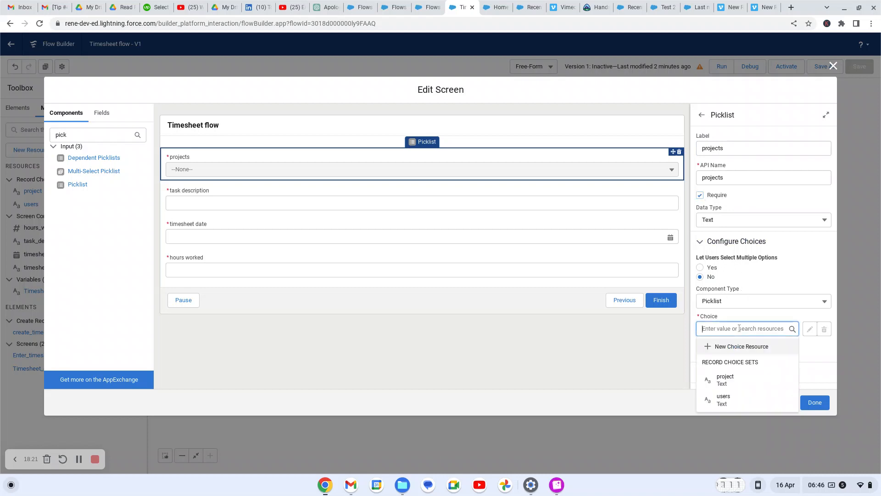
click(729, 383)
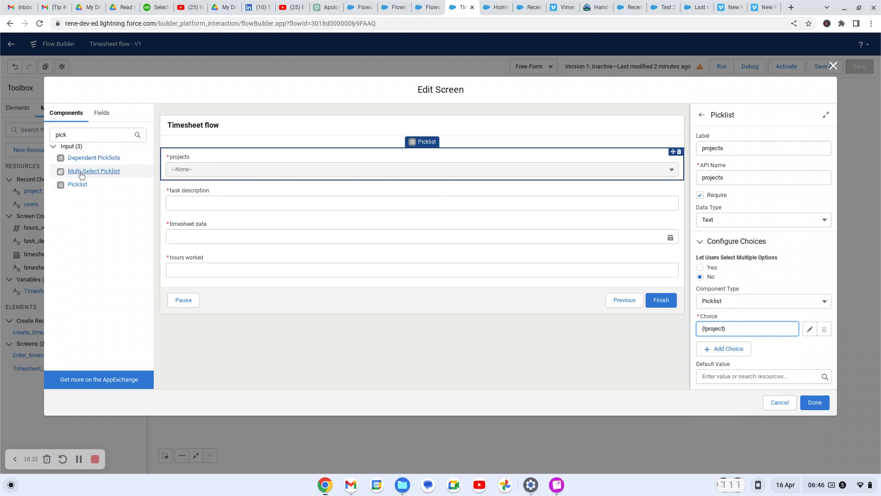
drag(80, 188, 269, 187)
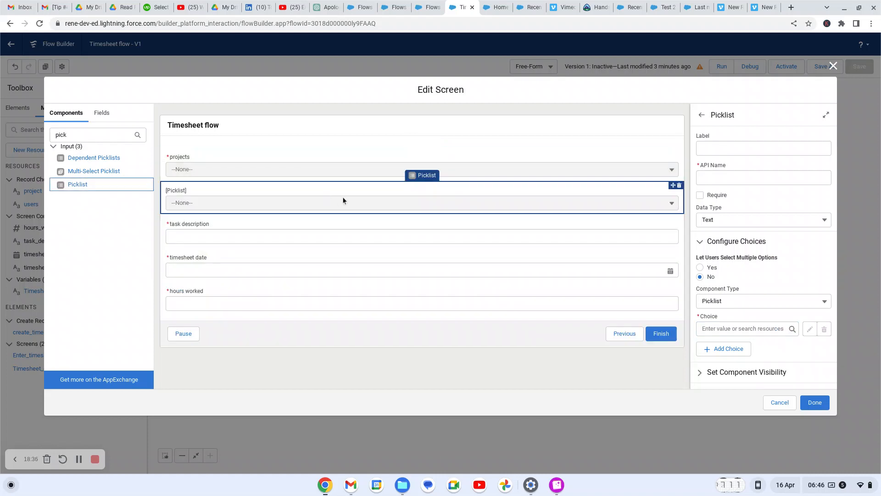
Label the second picklist 'consultant', make it required with the {!users} choice set, and apply
click(715, 149)
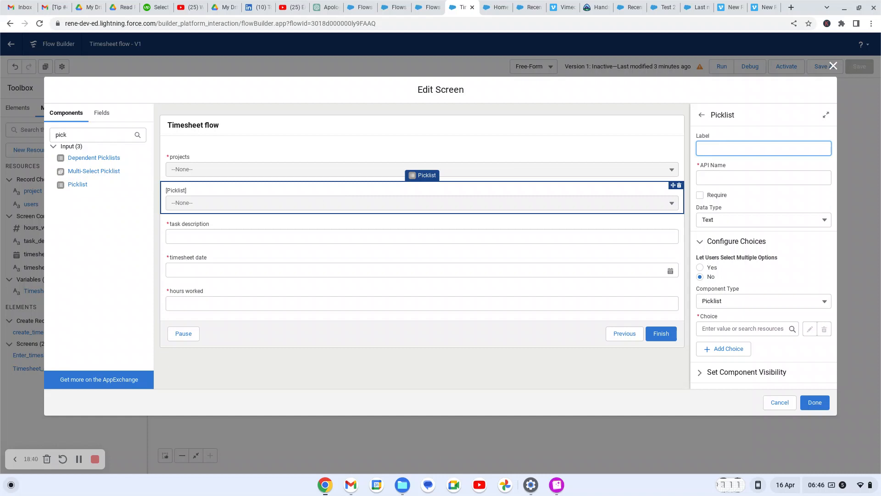
text(consultant)
click(700, 197)
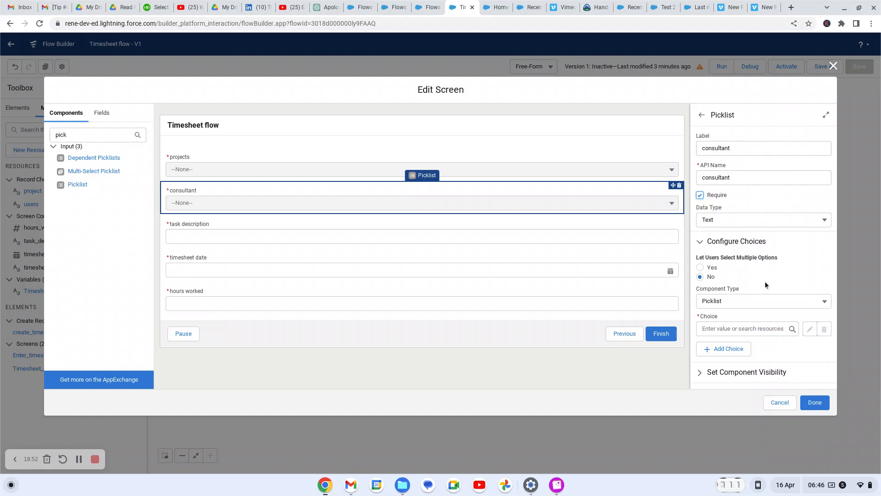
click(721, 329)
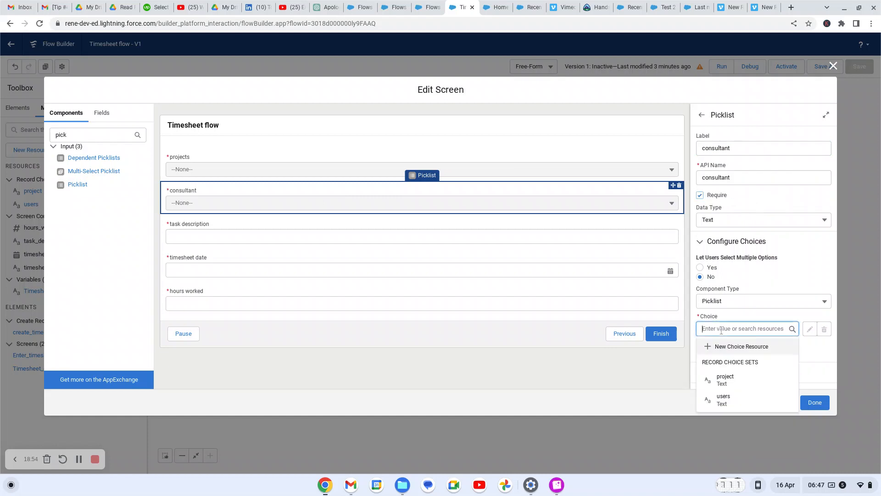
click(729, 399)
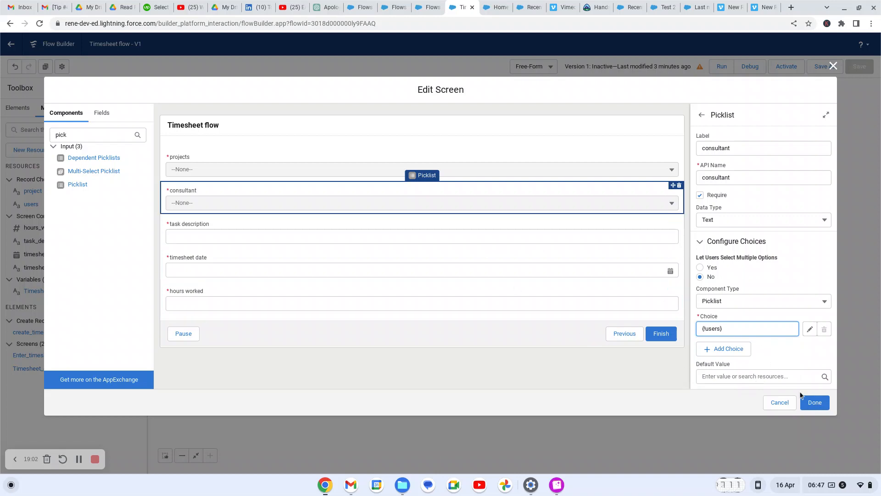
click(814, 402)
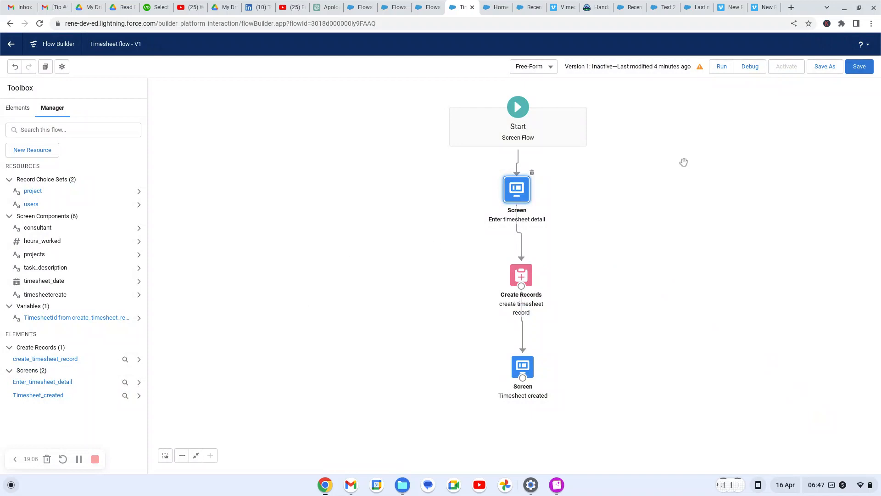
Save the flow, dismiss the Review these issues panel, and start a test run
click(855, 69)
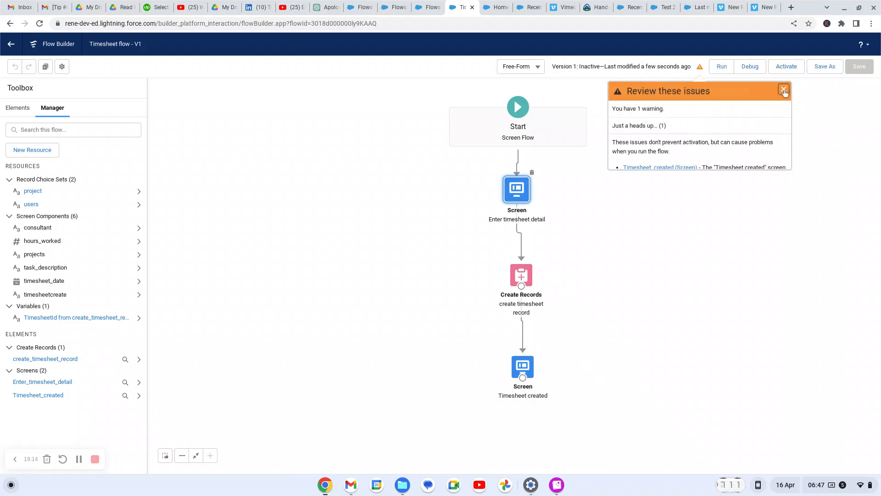
click(783, 90)
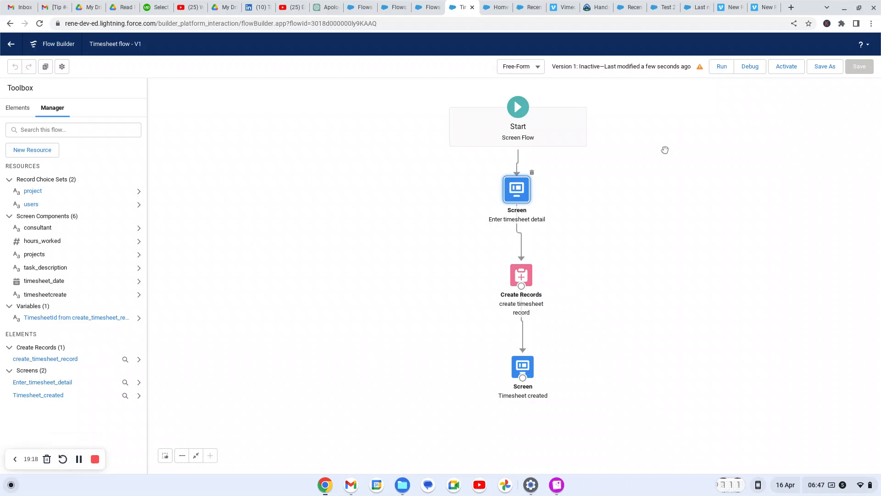
click(721, 67)
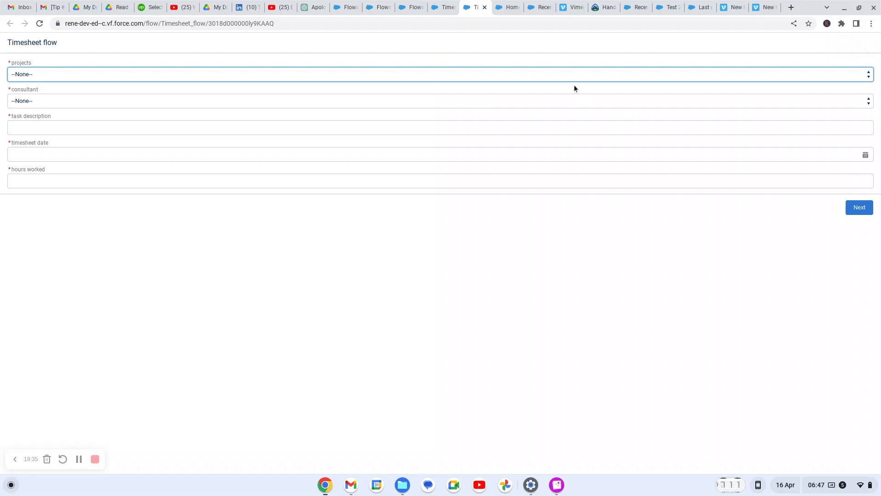
Select project ACME-salesforce service cloud implementtion and a consultant on the timesheet form
click(852, 79)
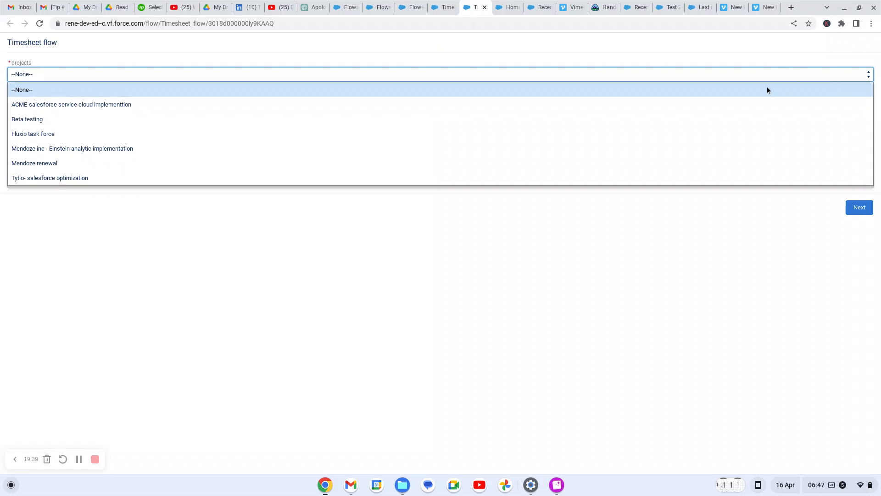
click(725, 105)
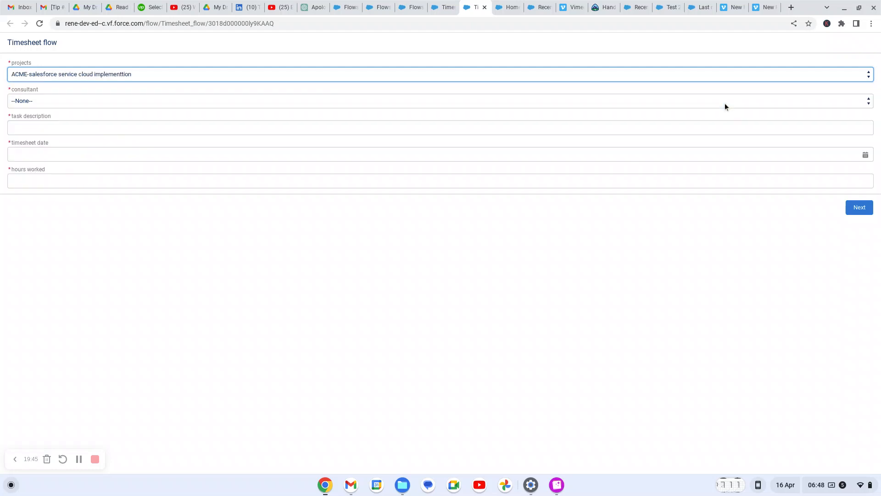
click(750, 104)
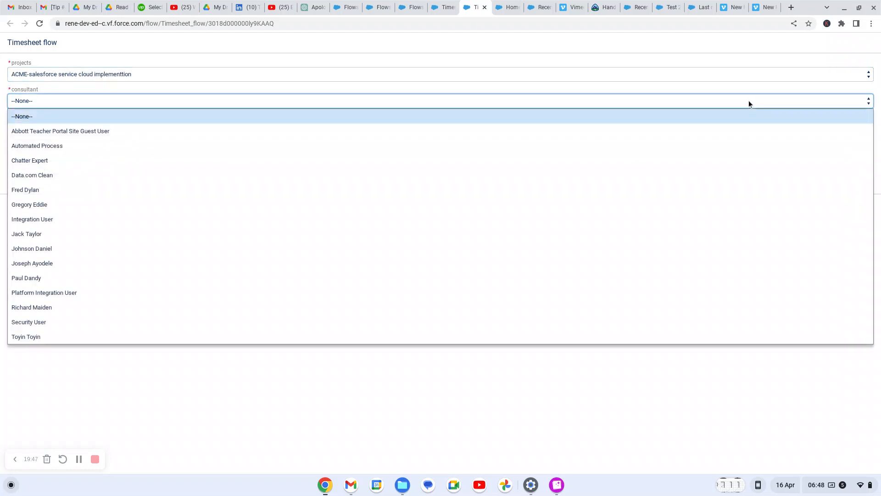
click(451, 337)
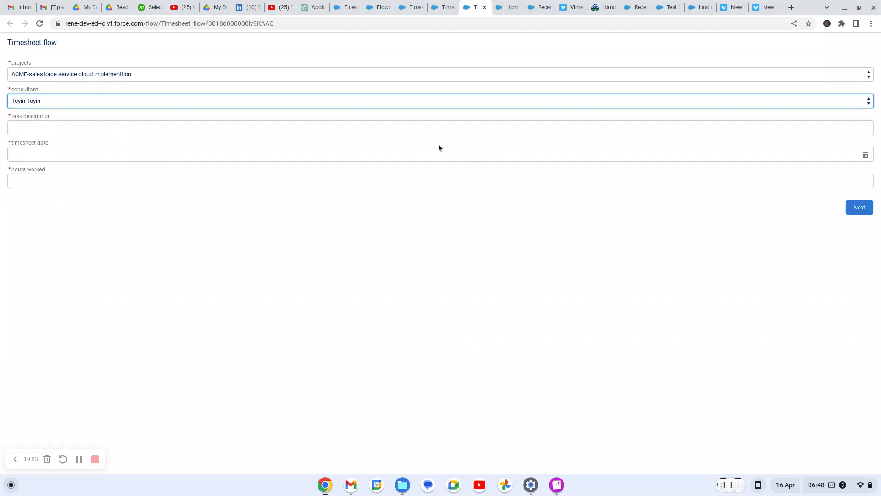
Submit a timesheet with task 'data implementation', date 16 Apr 2023, and 5 hours worked
click(422, 129)
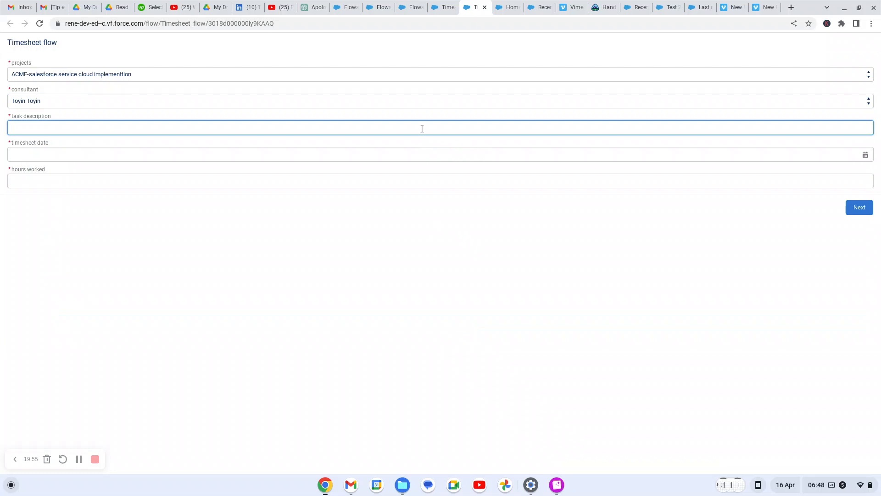
text(data implementa)
key(BackSpace)
text(n)
click(383, 156)
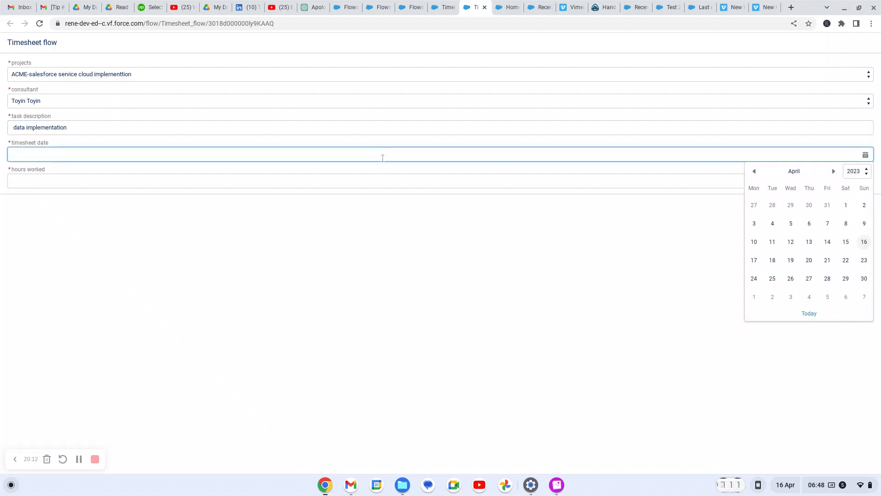
click(862, 247)
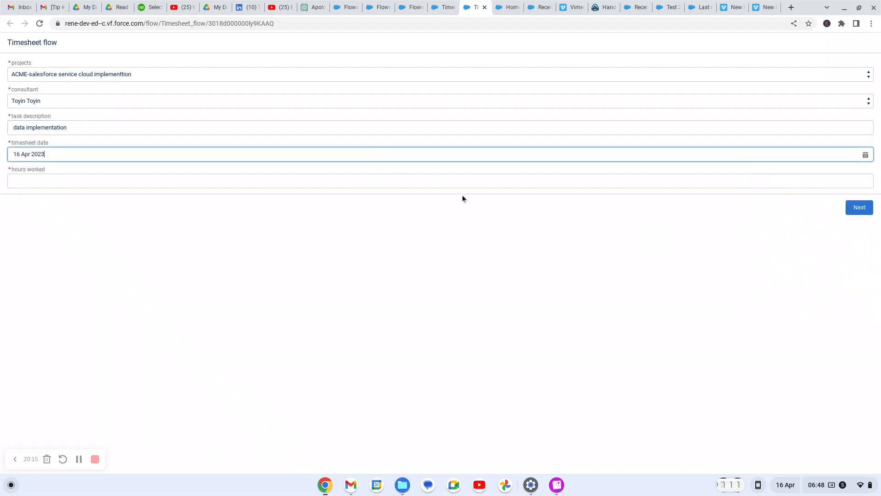
click(282, 181)
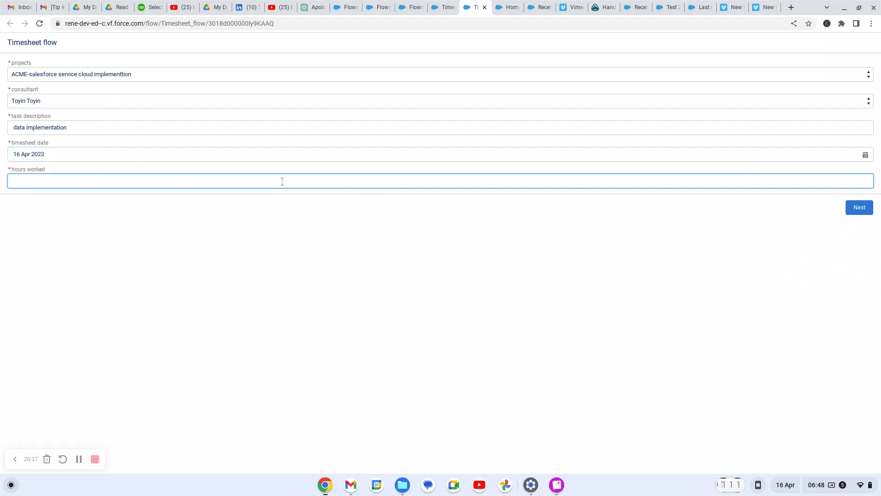
text(5)
click(859, 209)
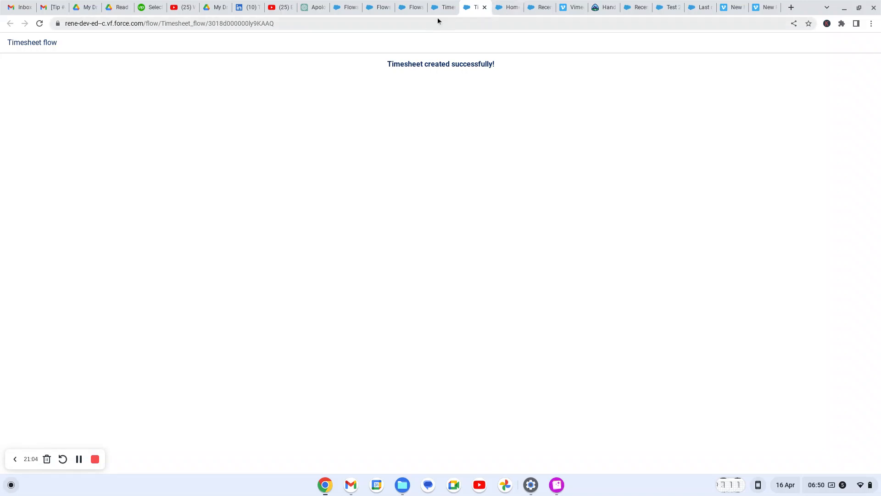
Dismiss the open-page prompt and switch to the Project Management app
click(407, 8)
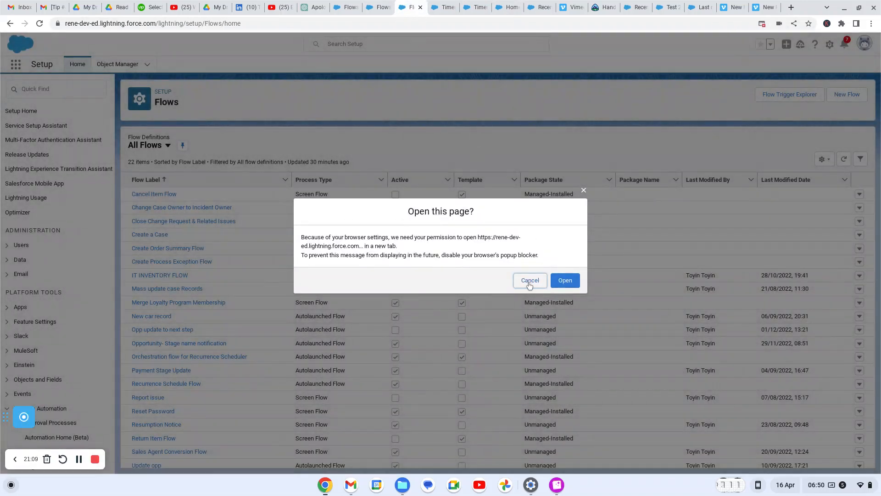
click(529, 283)
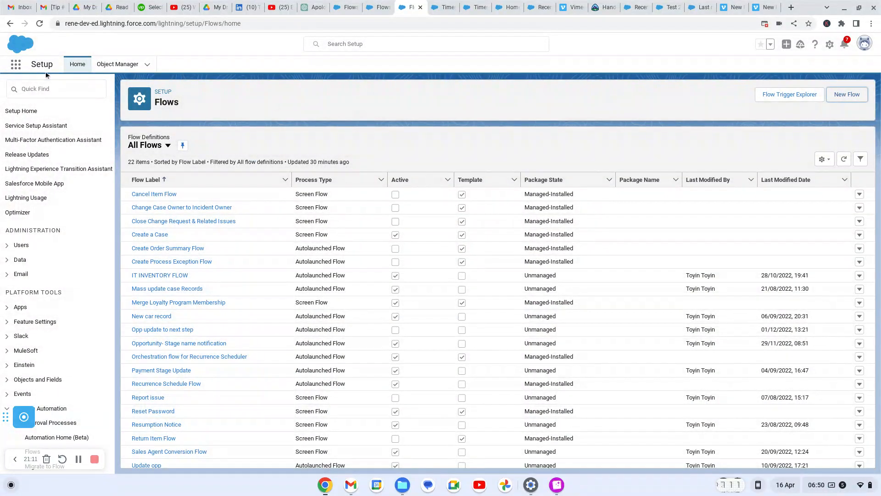
click(16, 67)
click(15, 68)
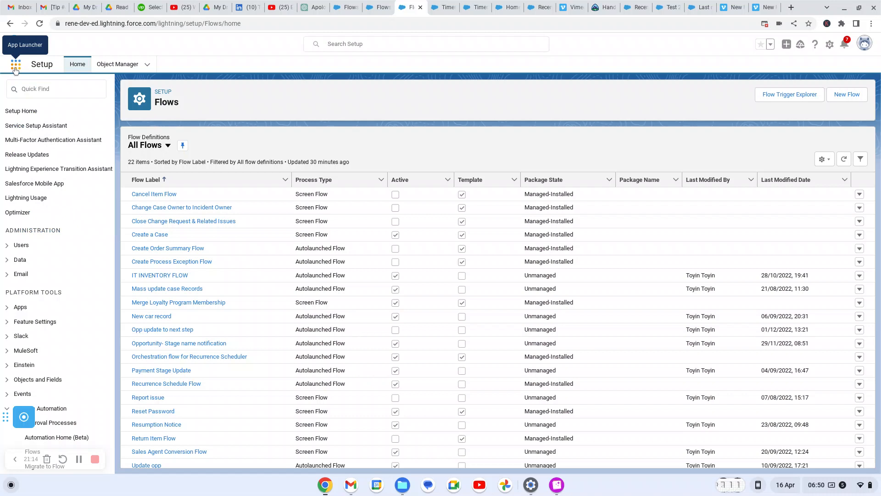
click(15, 69)
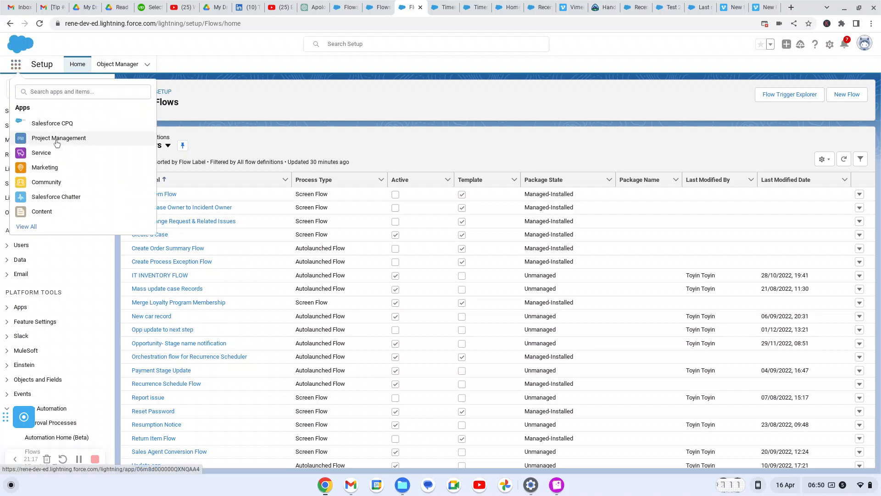
click(57, 144)
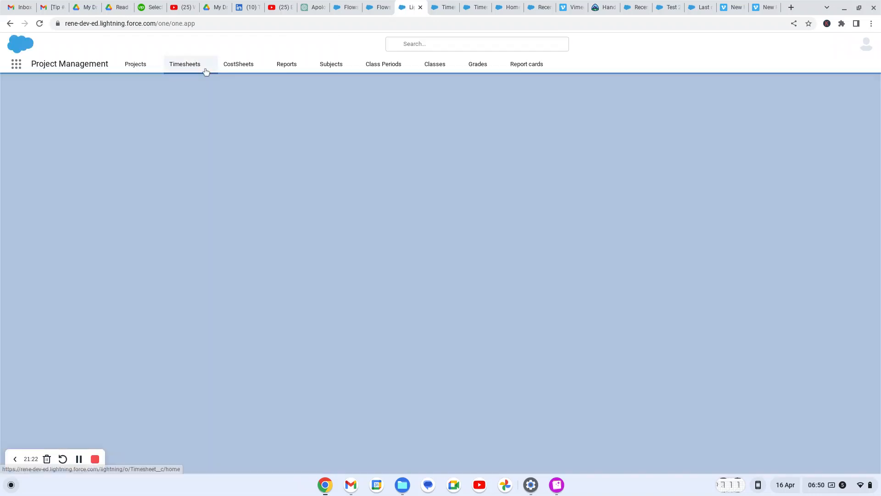
Open the ACME-salesforce service cloud implementtion project and view its related timesheets
click(135, 66)
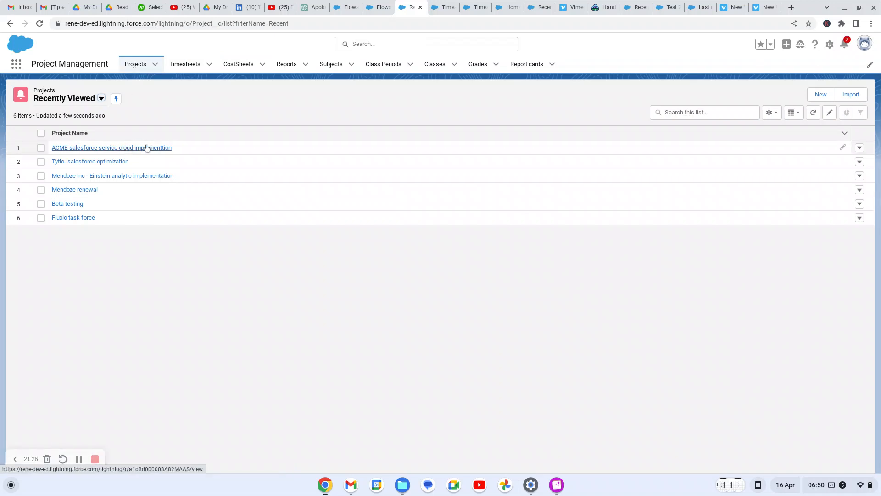
click(143, 150)
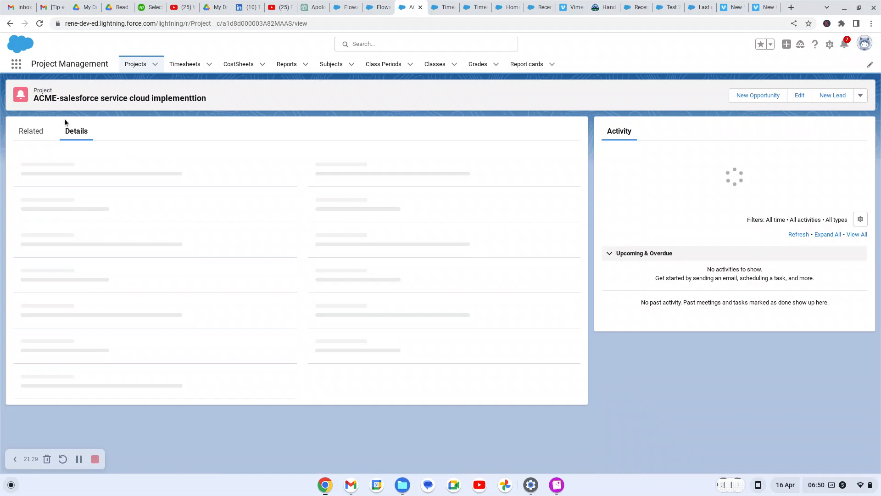
click(35, 137)
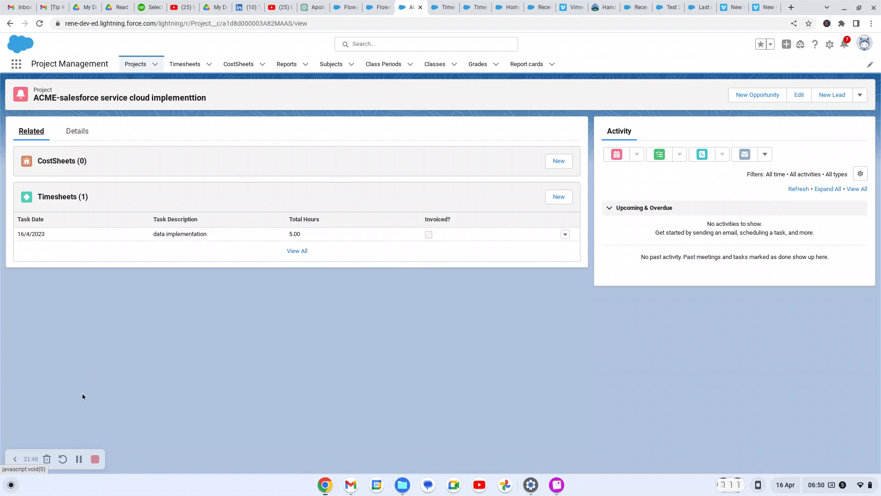
Activate the Timesheet flow and return to the ACME project record tab
click(436, 7)
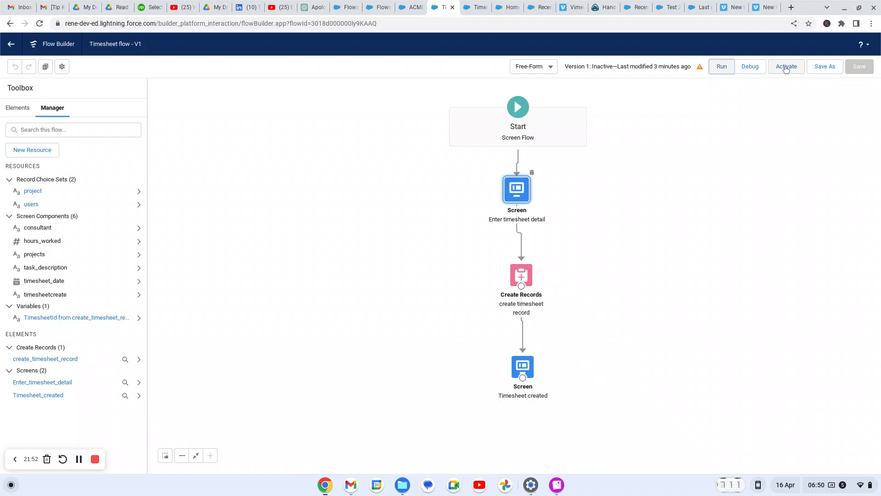
click(786, 68)
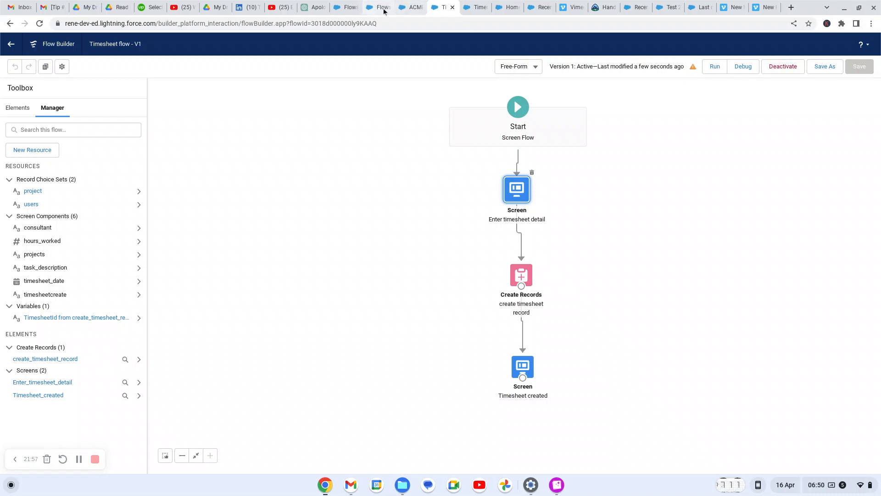
click(409, 7)
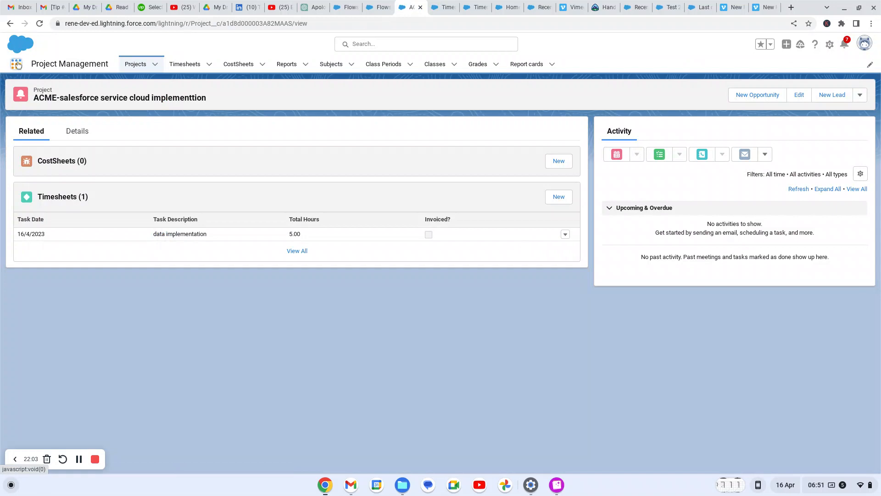
Switch to the Sales app by searching 'sale' in the App Launcher
click(16, 65)
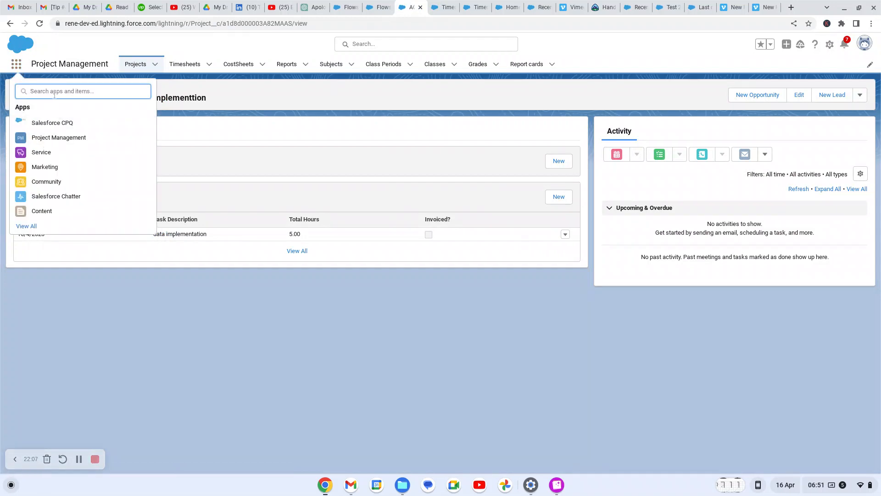
text(sale)
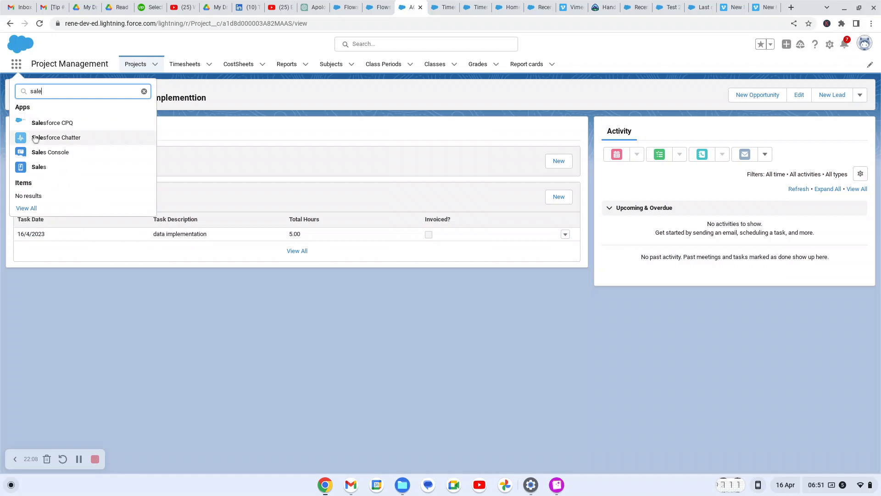
click(39, 169)
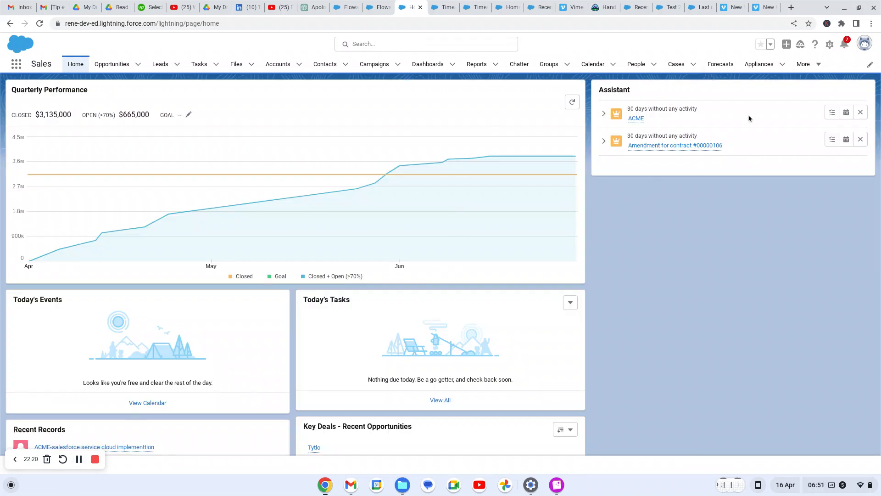
click(828, 44)
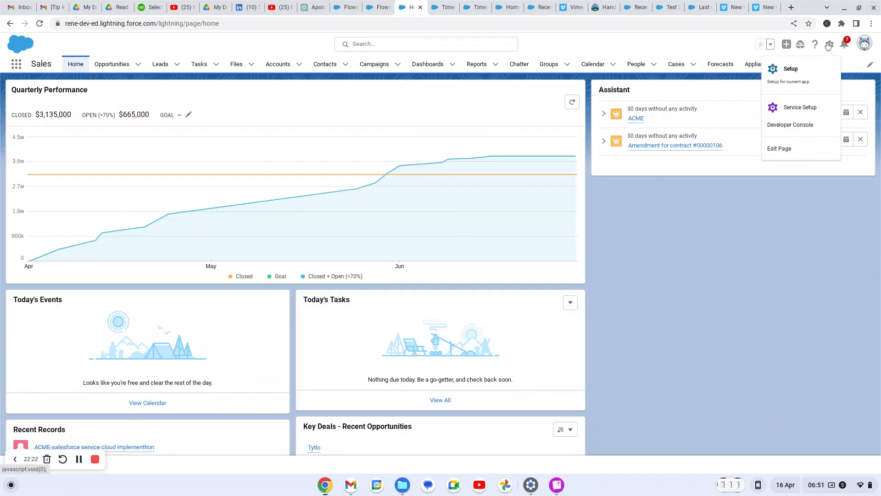
Edit the Sales home page, add a Flow component running Timesheet flow, and save
click(786, 151)
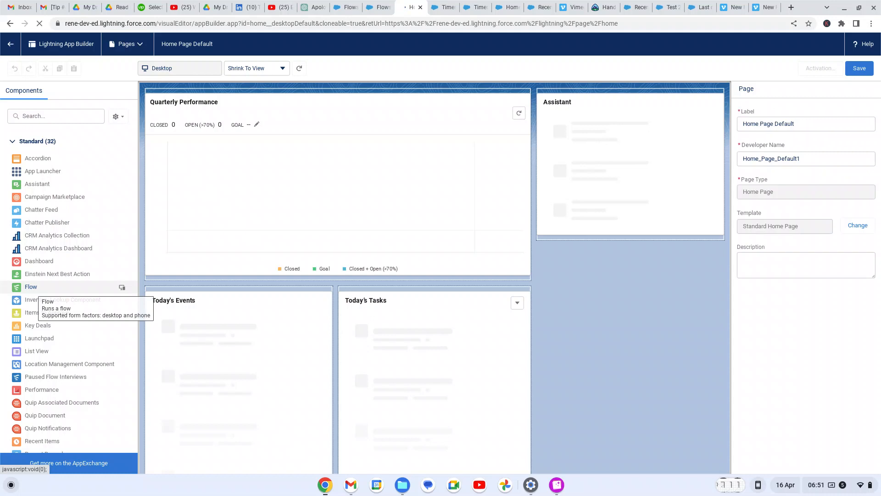
drag(36, 288, 556, 100)
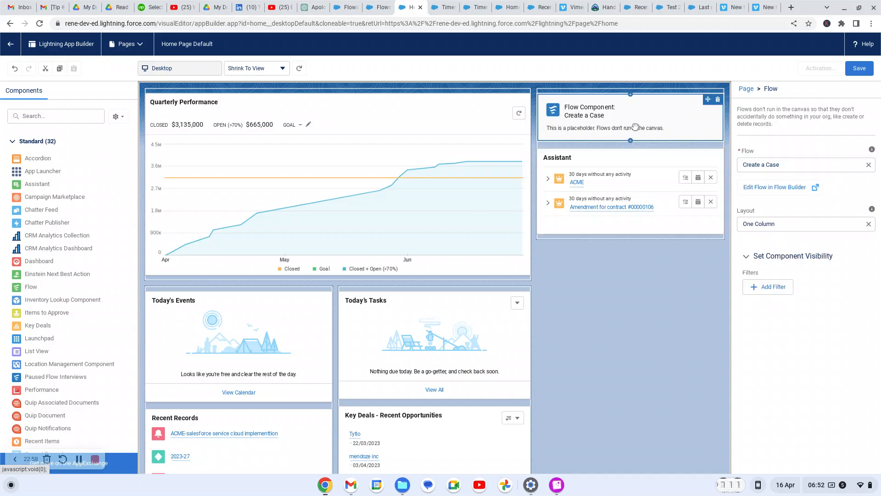
click(788, 166)
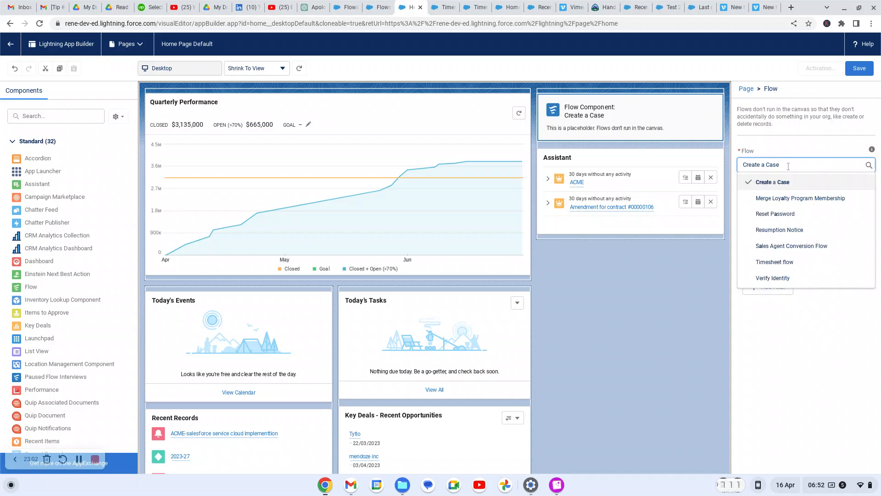
click(779, 263)
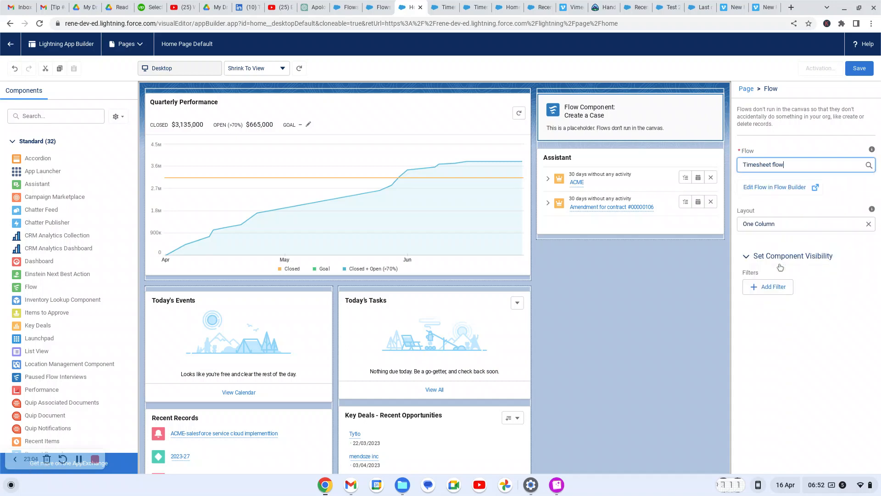
click(861, 69)
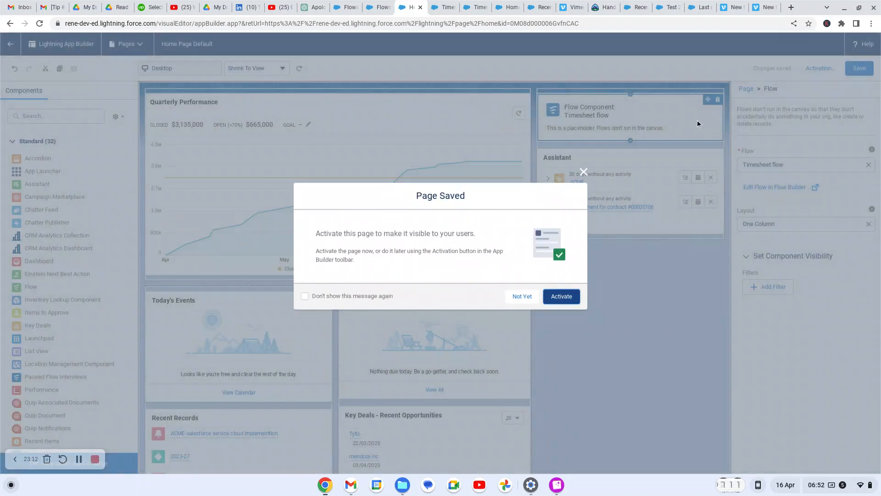
Assign Home Page Default as Org Default in the Activation settings and save it
click(574, 299)
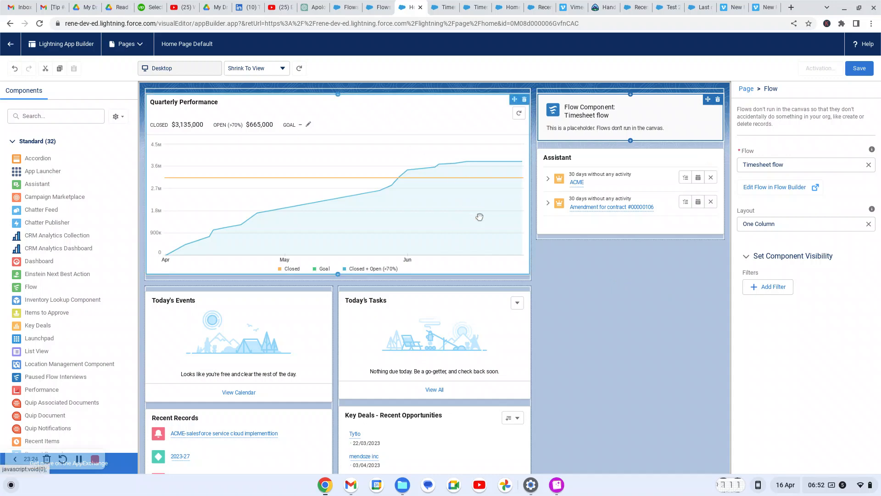
click(860, 68)
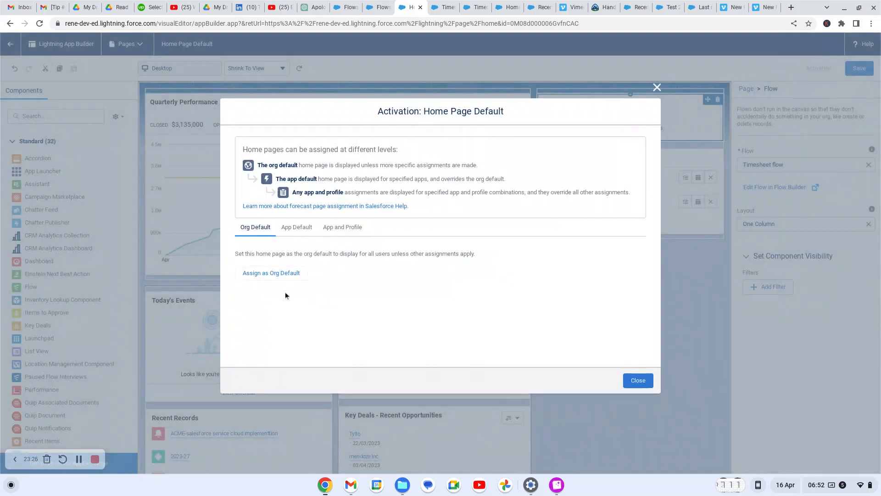
click(280, 274)
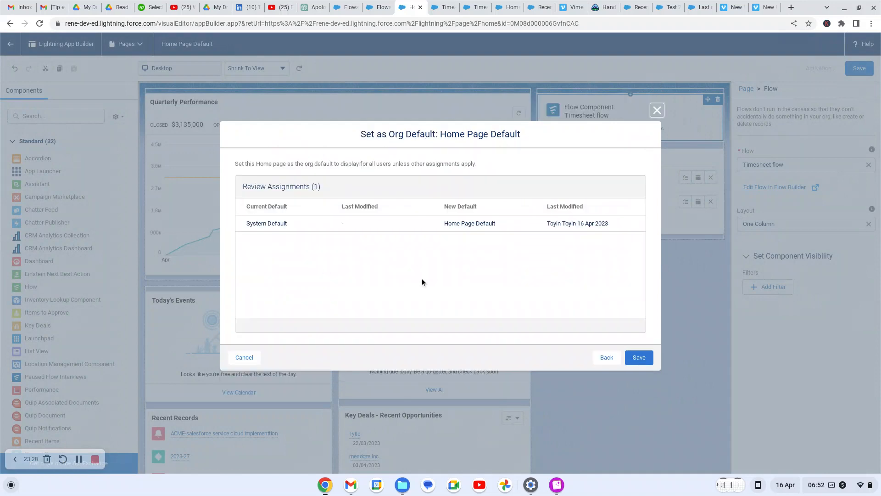
click(640, 364)
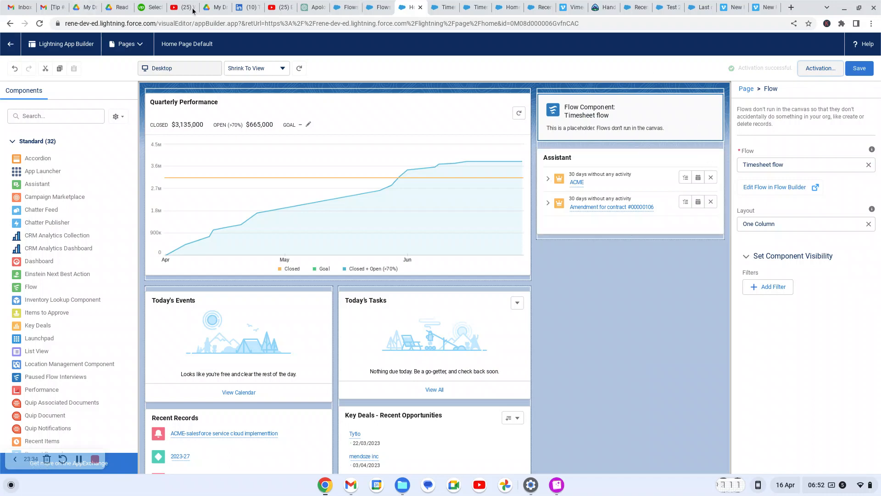
Check the flows list and Timesheet flow tabs, then return to App Builder
click(374, 10)
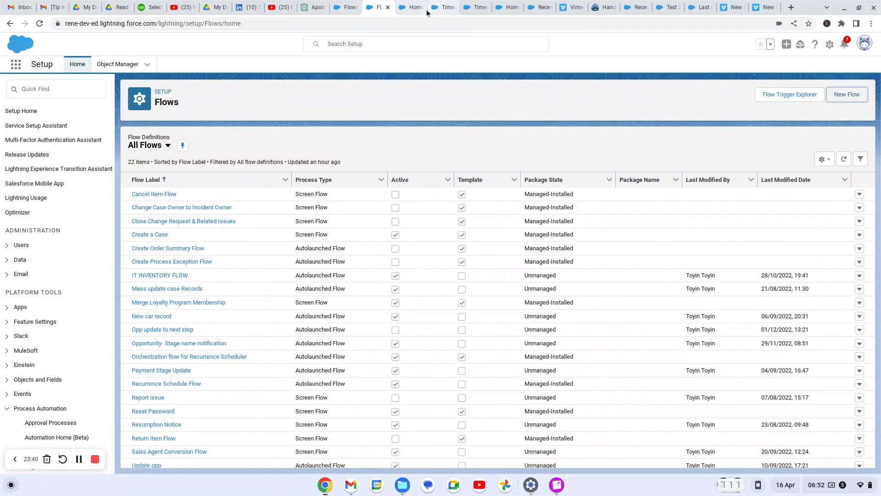
click(441, 8)
click(411, 11)
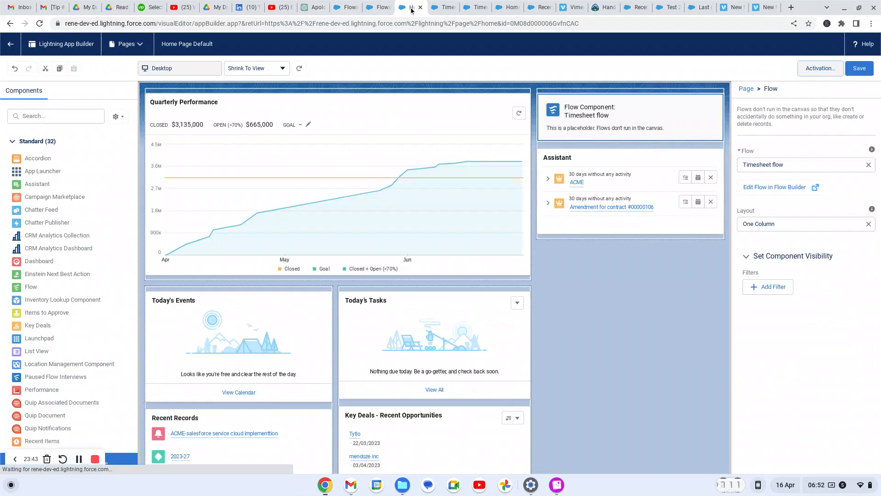
On the Sales home page, pick the Mendoze inc - Einstein analytic implementation project and a consultant
click(10, 45)
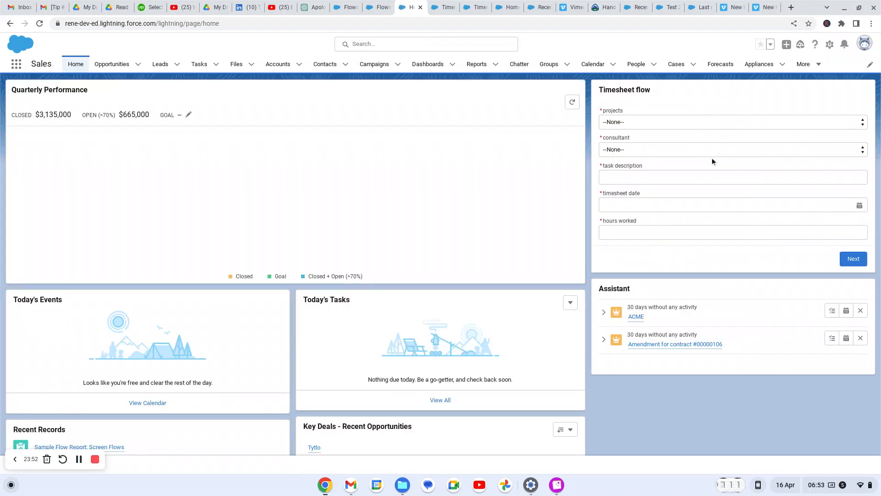
click(863, 124)
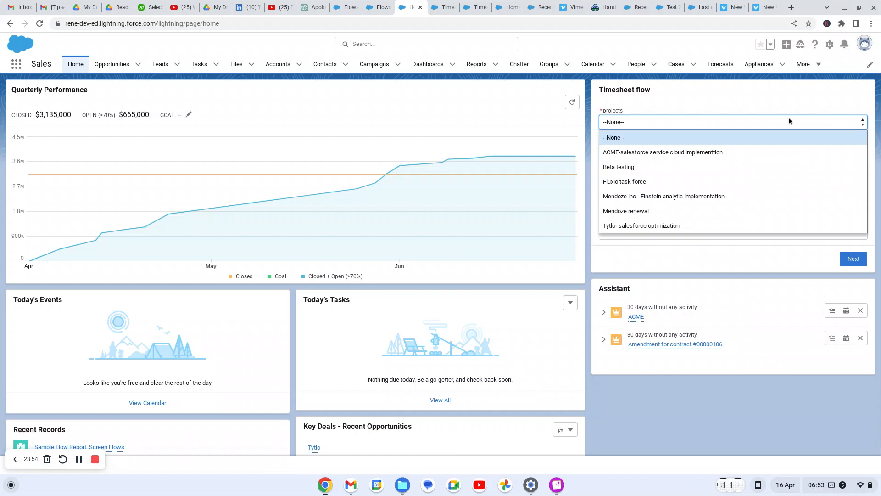
click(661, 196)
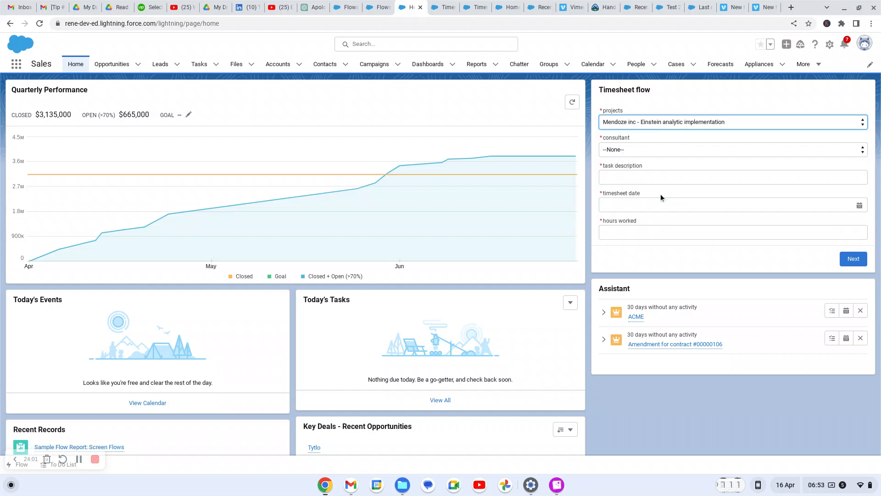
click(657, 151)
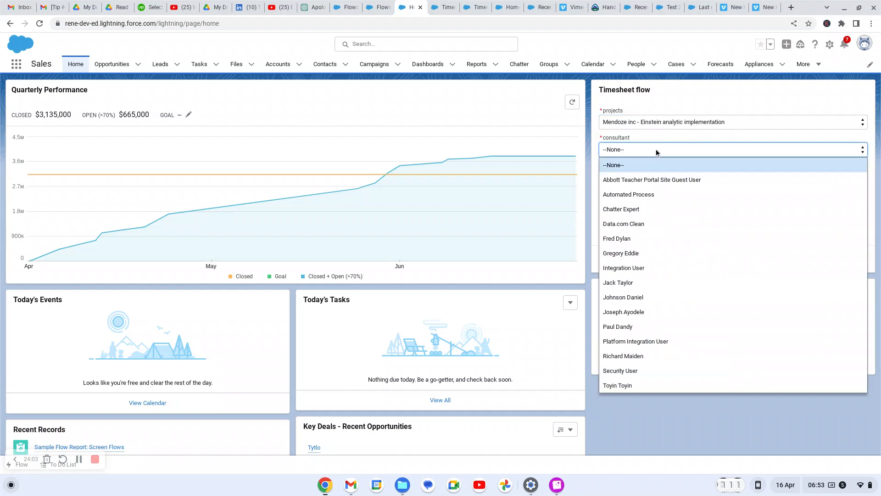
click(626, 386)
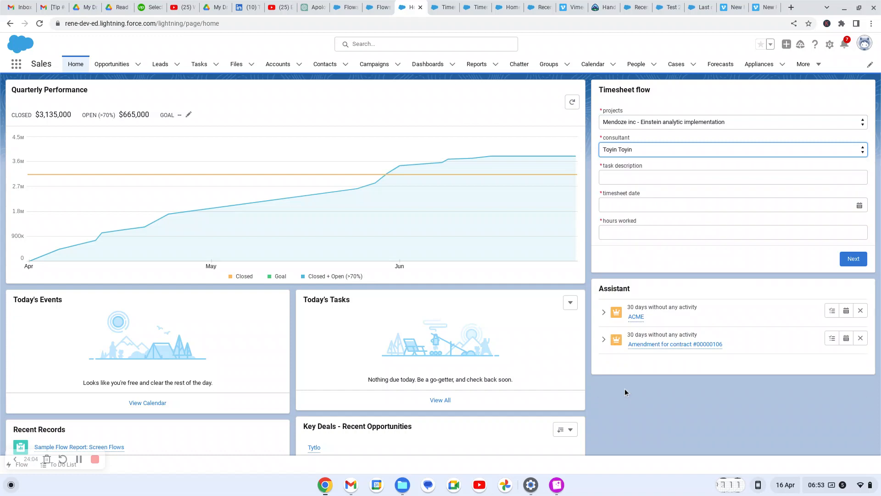
Enter task 'end user training', date 6 April 2023 and 7 hours, then submit the timesheet
click(630, 182)
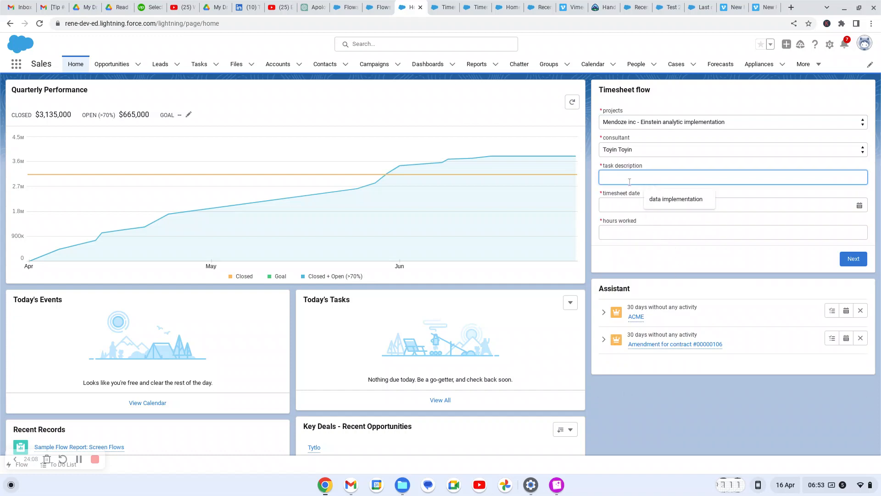
text(end user training)
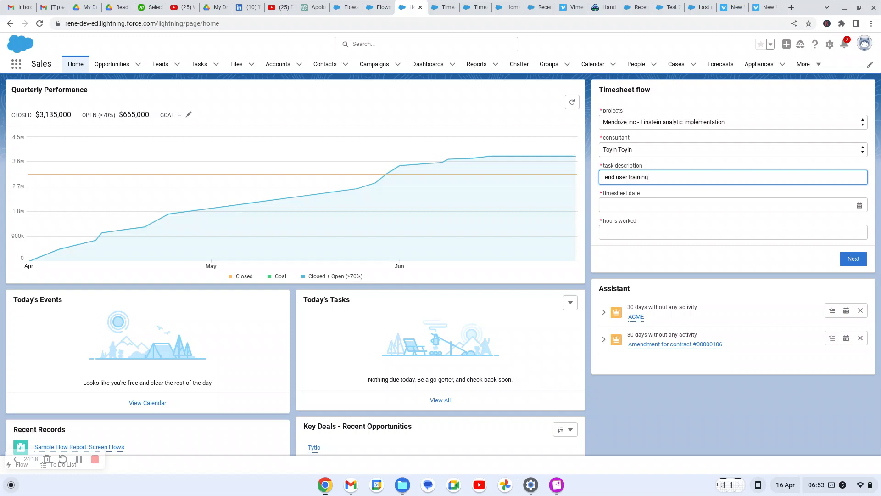
click(637, 206)
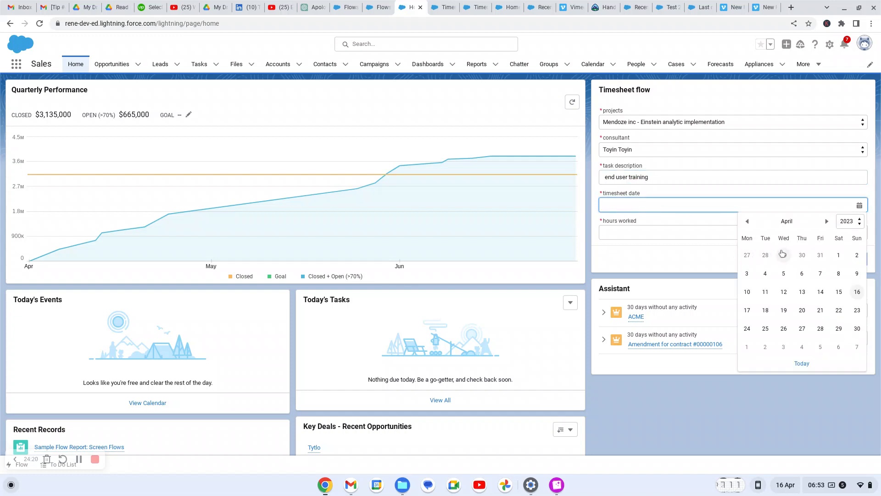
click(801, 276)
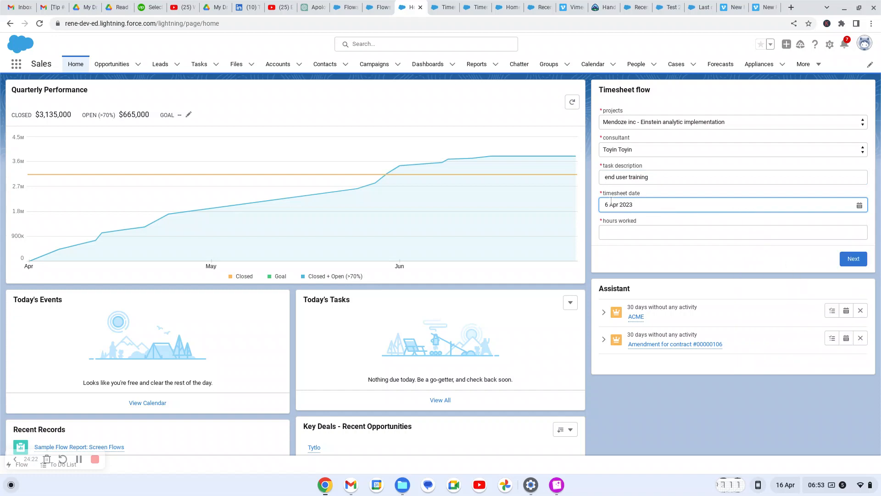
click(616, 233)
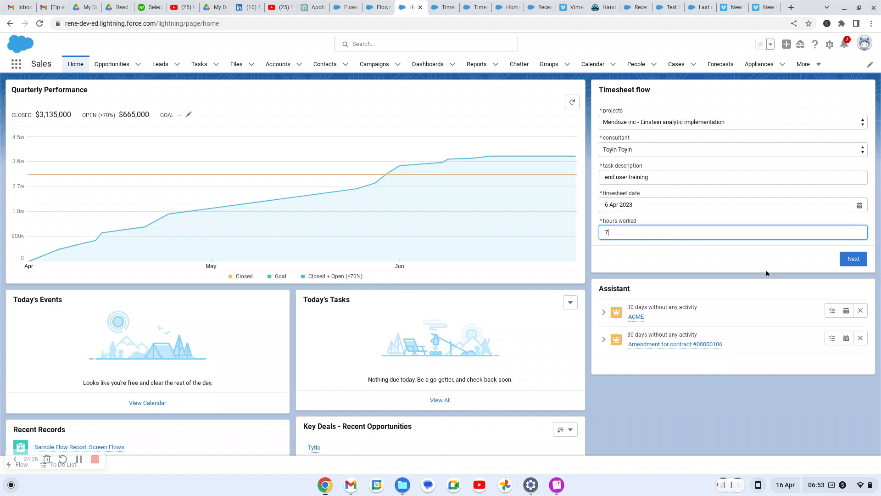
click(856, 262)
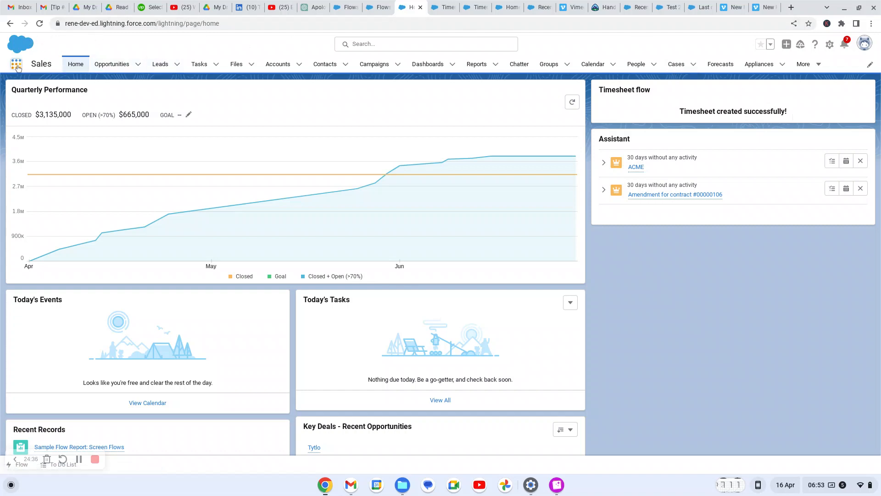
In Project Management, open the Mendoze inc project and view its related timesheets
click(16, 66)
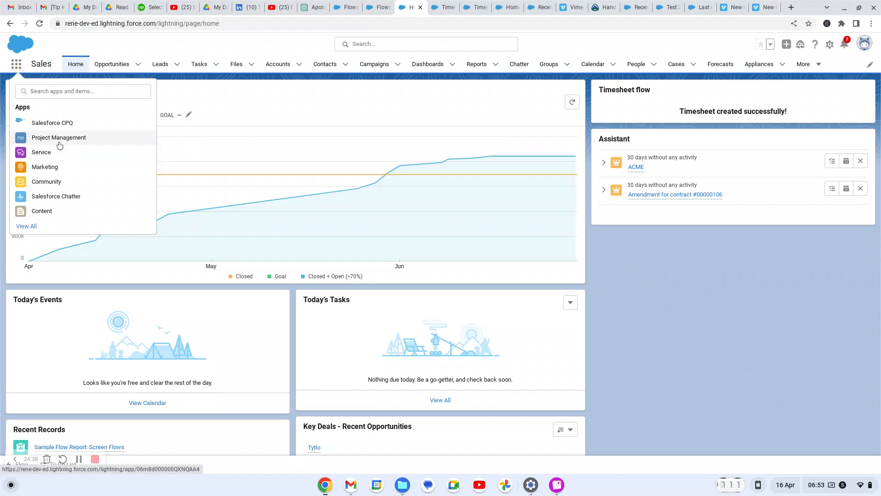
click(59, 144)
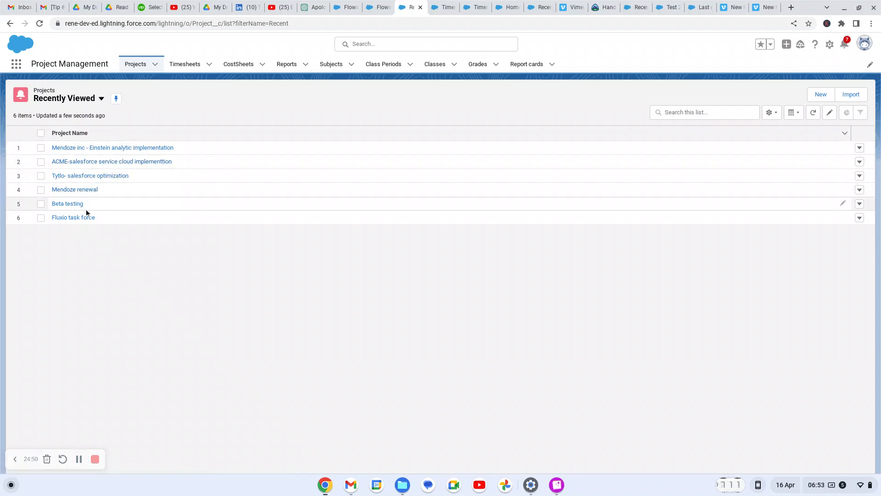
click(124, 149)
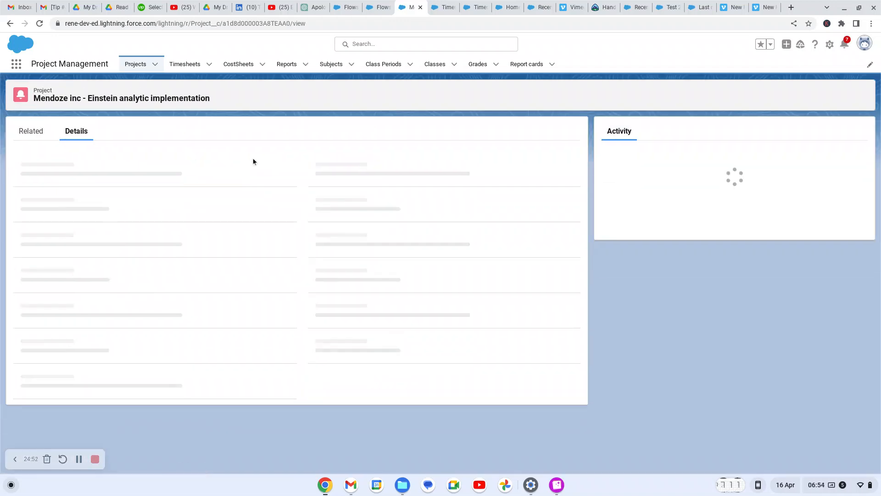
click(35, 136)
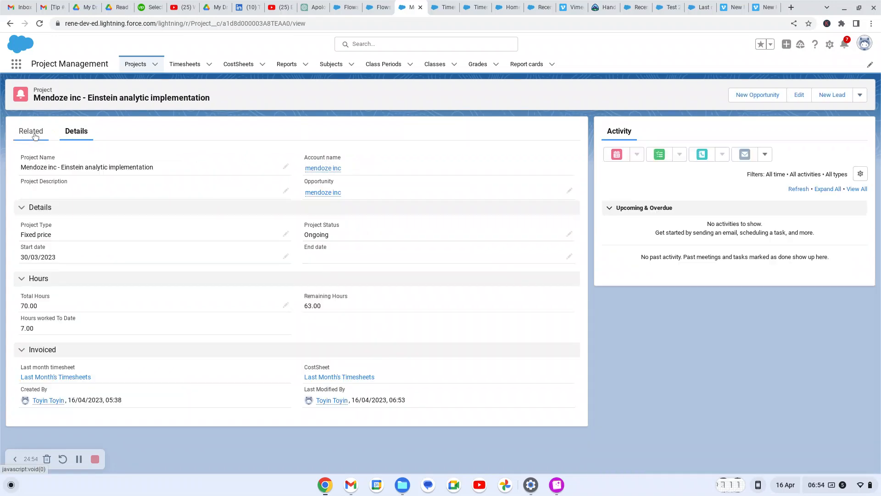